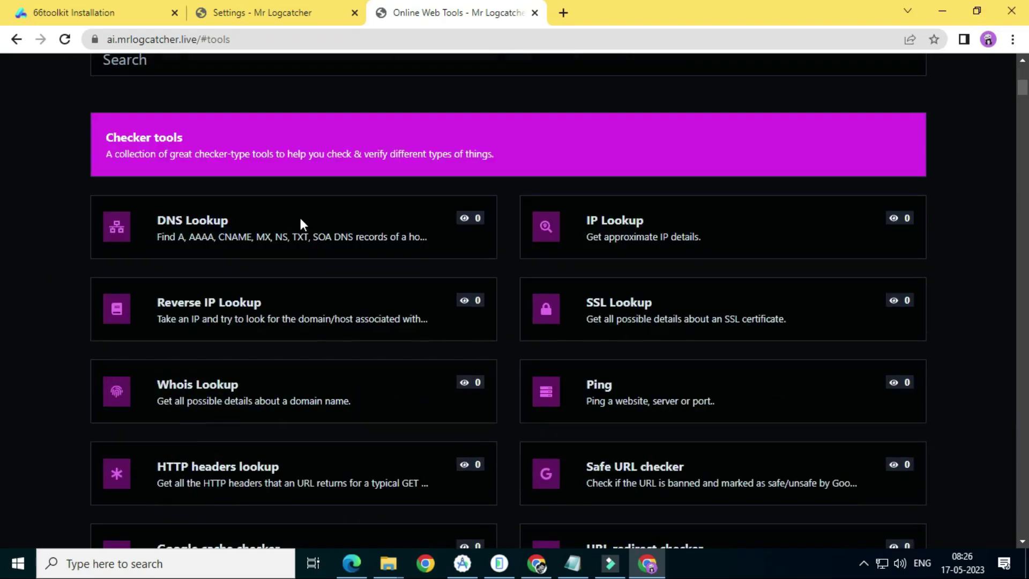
Scroll the Online Web Tools page past the converter, hash, developer, image, unit, time and data-size tools
{"action": "scroll", "coordinate": [301, 222], "scroll_direction": "down", "scroll_amount": 20}
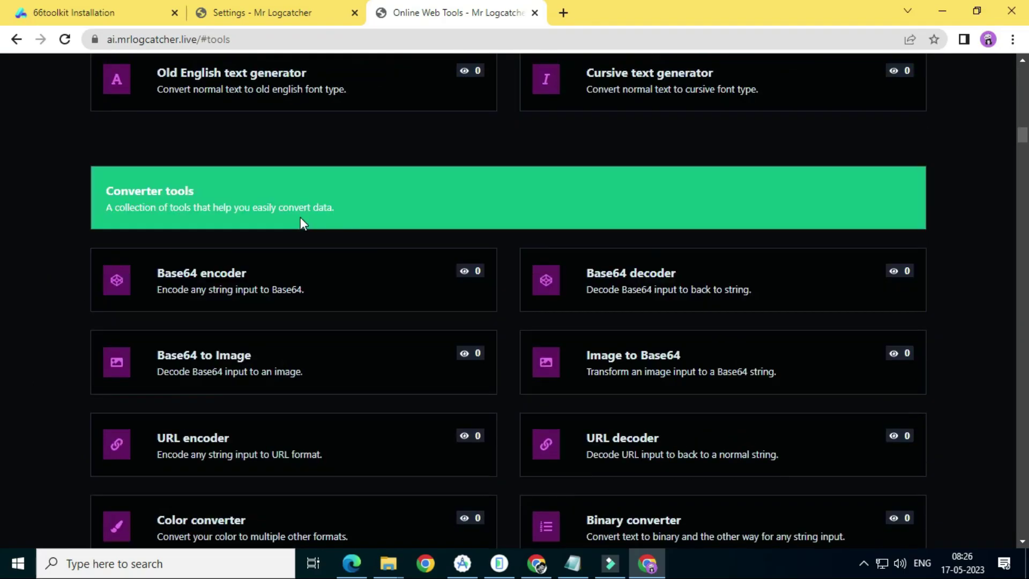
{"action": "scroll", "coordinate": [300, 222], "scroll_direction": "down", "scroll_amount": 20}
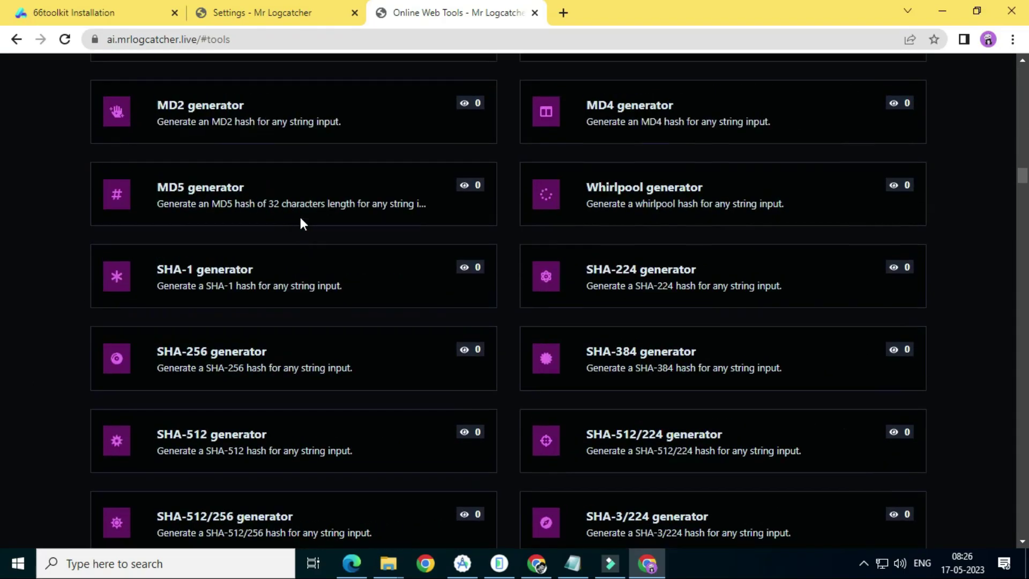
{"action": "scroll", "coordinate": [300, 217], "scroll_direction": "down", "scroll_amount": 20}
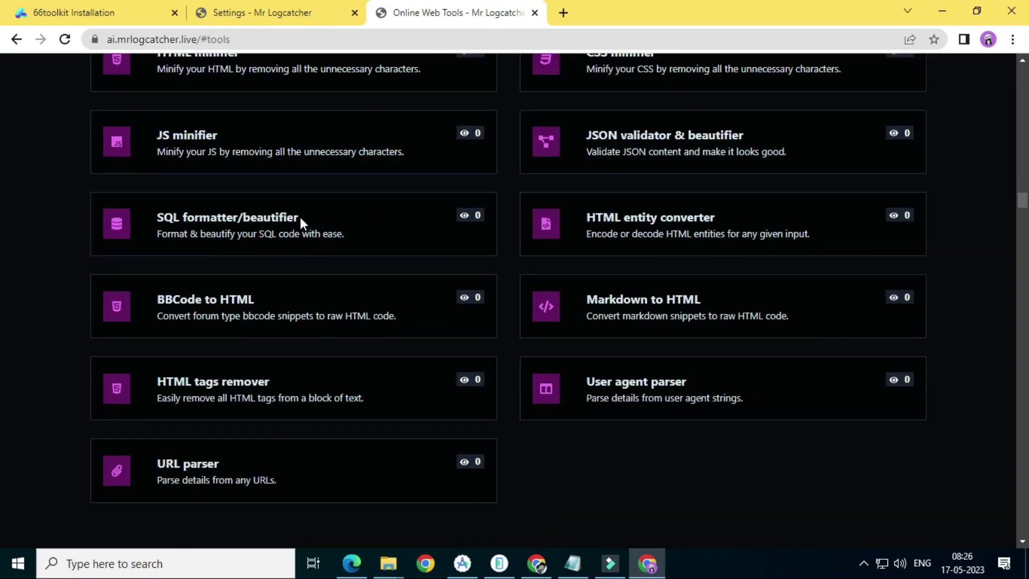
{"action": "scroll", "coordinate": [302, 224], "scroll_direction": "down", "scroll_amount": 20}
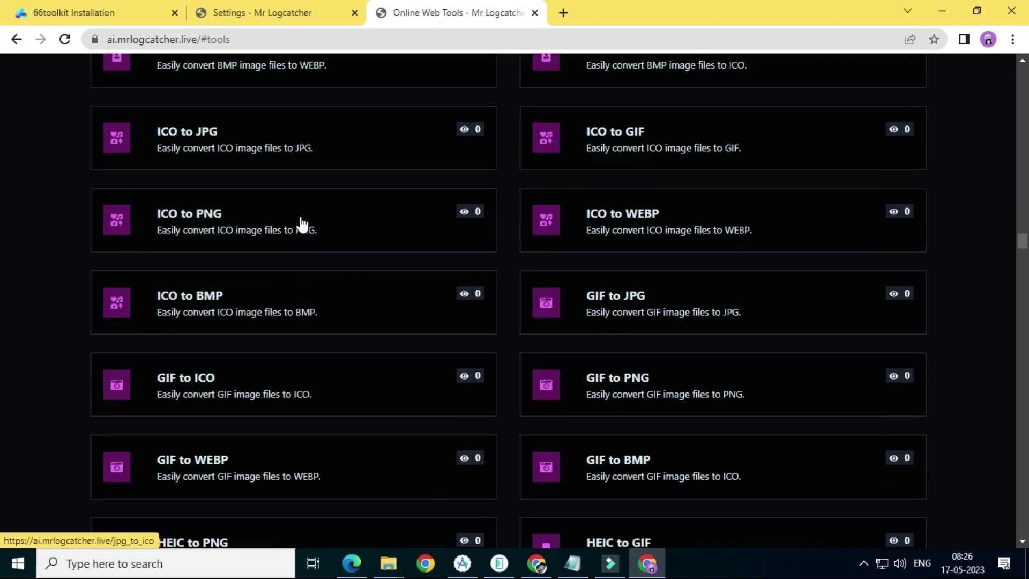
{"action": "scroll", "coordinate": [302, 224], "scroll_direction": "down", "scroll_amount": 20}
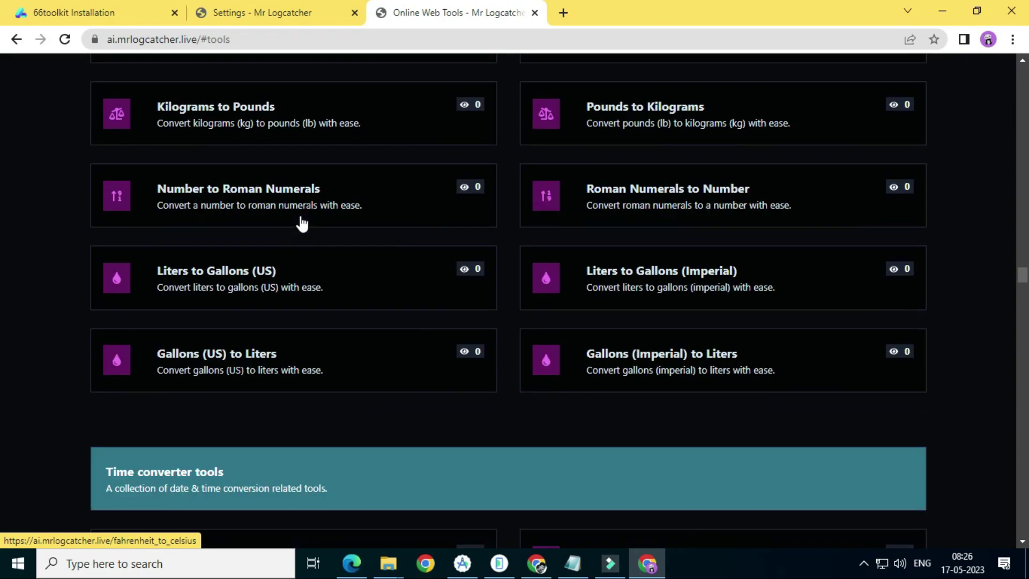
{"action": "scroll", "coordinate": [302, 224], "scroll_direction": "down", "scroll_amount": 20}
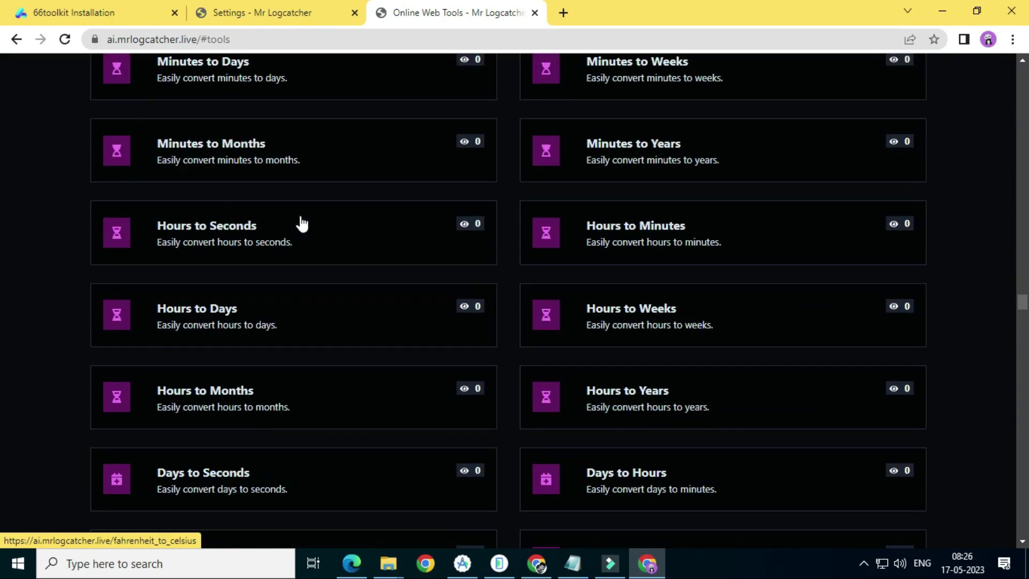
{"action": "scroll", "coordinate": [300, 220], "scroll_direction": "down", "scroll_amount": 20}
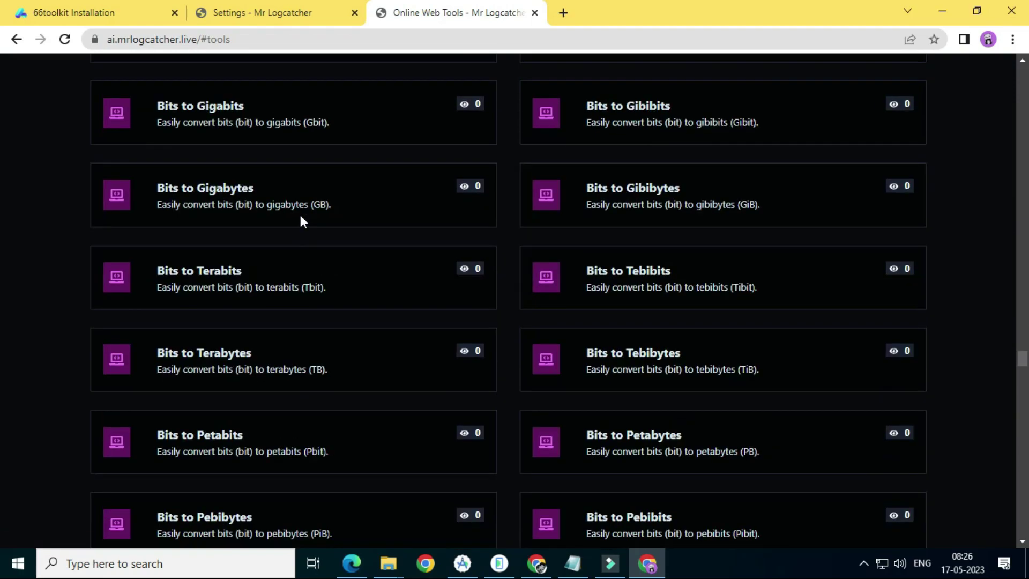
{"action": "scroll", "coordinate": [302, 221], "scroll_direction": "down", "scroll_amount": 20}
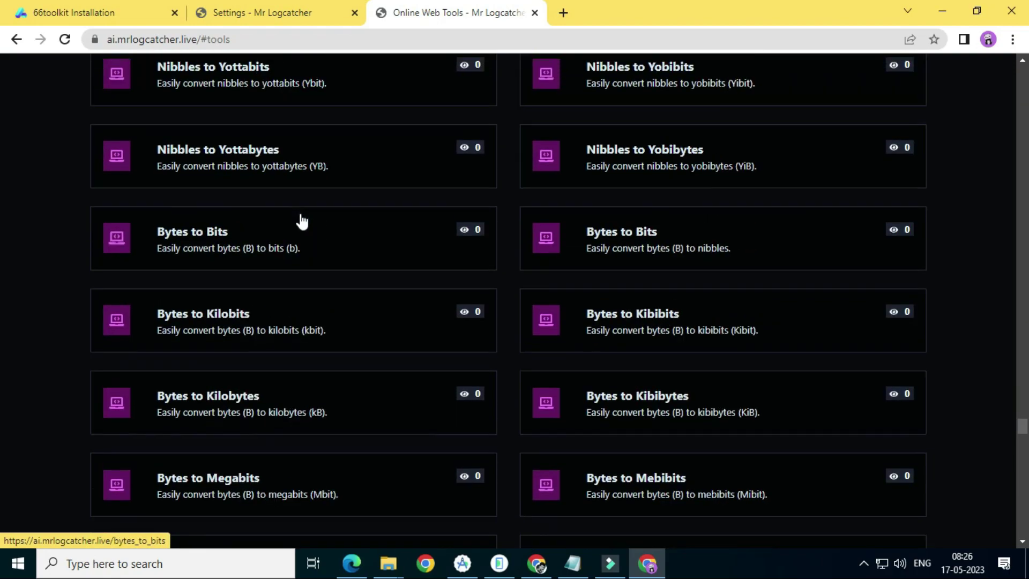
{"action": "scroll", "coordinate": [301, 218], "scroll_direction": "down", "scroll_amount": 20}
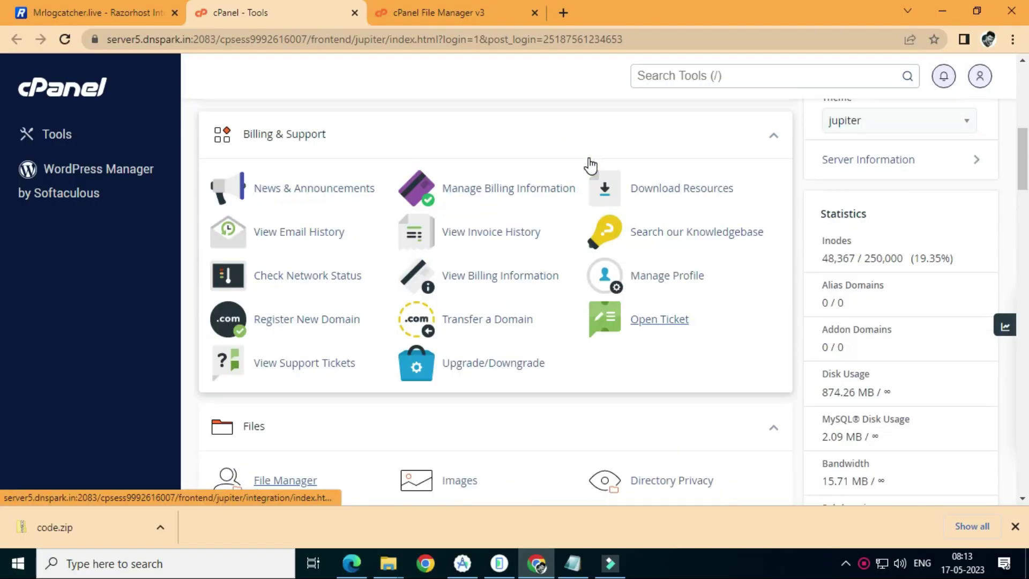
Open the public_html/ai.mrlogcatcher.live folder in File Manager
{"action": "left_click", "coordinate": [490, 14]}
{"action": "scroll", "coordinate": [75, 437], "scroll_direction": "down", "scroll_amount": 3}
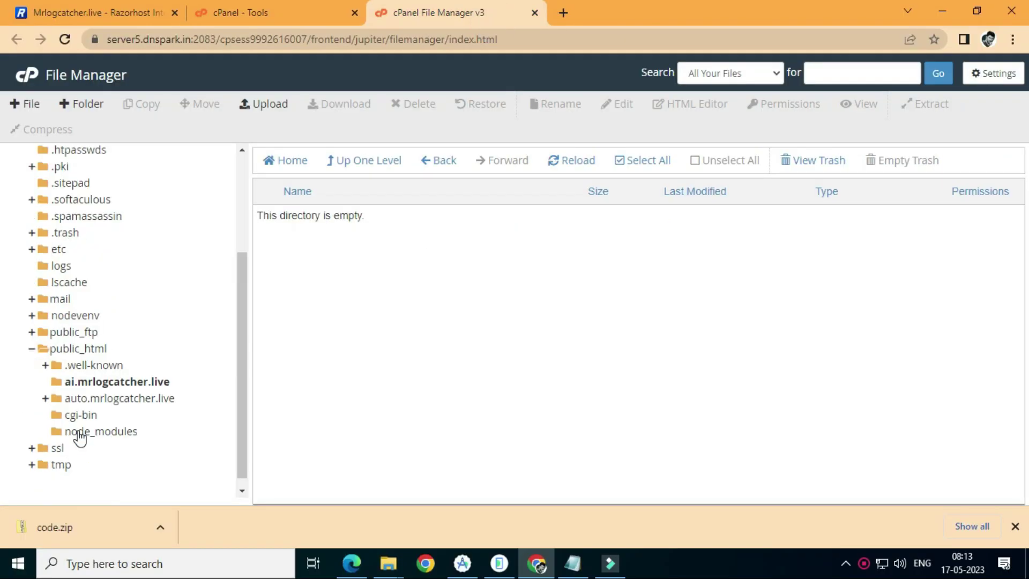
{"action": "left_click", "coordinate": [144, 371]}
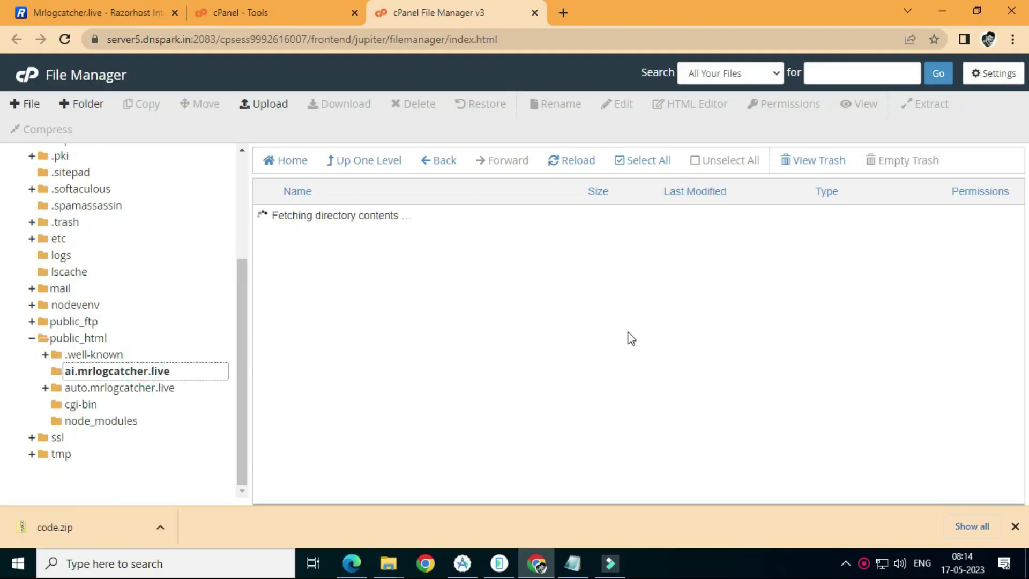
Upload code.zip from Downloads into the folder and return to its listing
{"action": "left_click", "coordinate": [281, 123]}
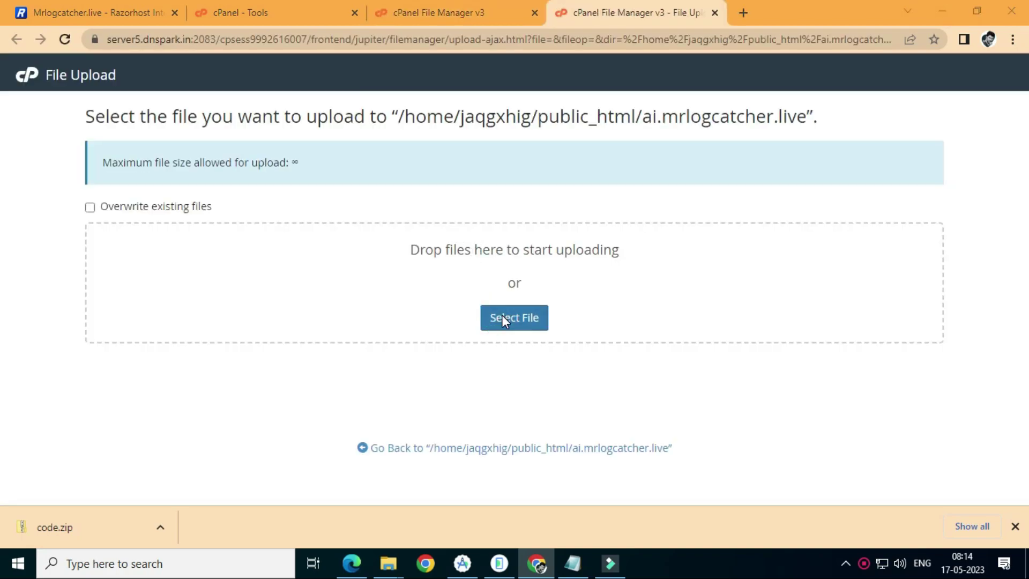
{"action": "left_click", "coordinate": [502, 317]}
{"action": "left_click", "coordinate": [241, 154]}
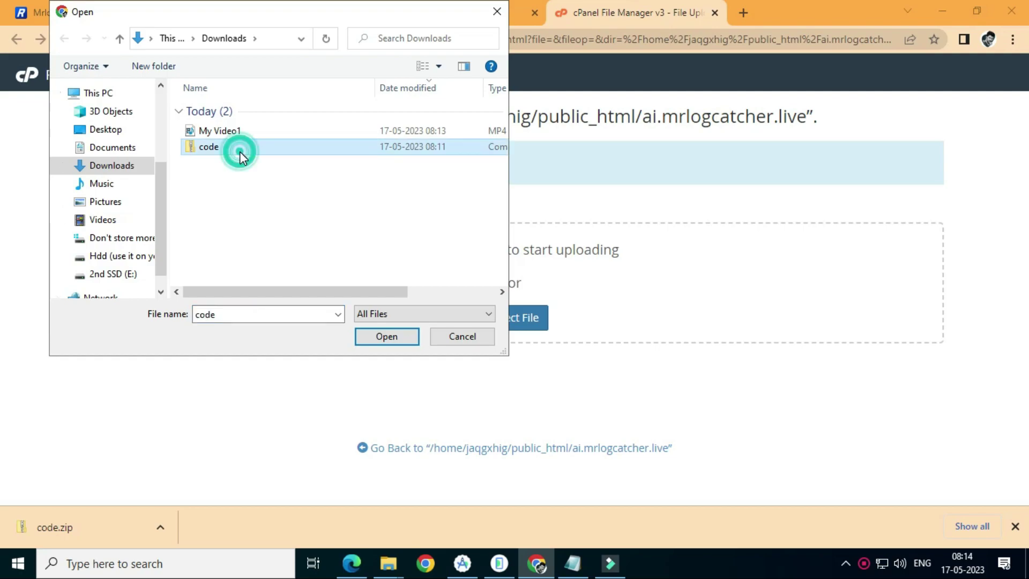
{"action": "left_click", "coordinate": [395, 336]}
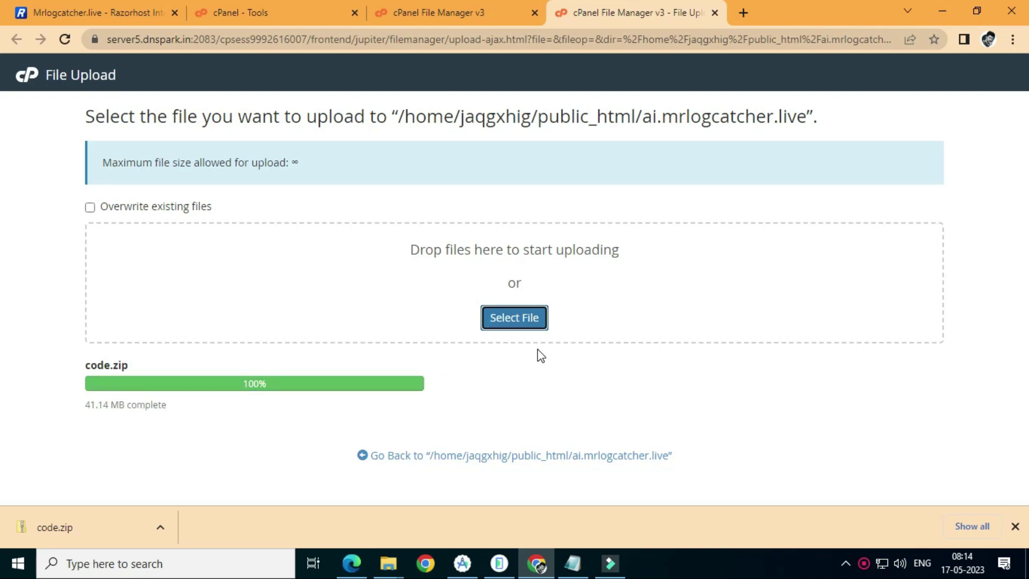
{"action": "left_click", "coordinate": [531, 455]}
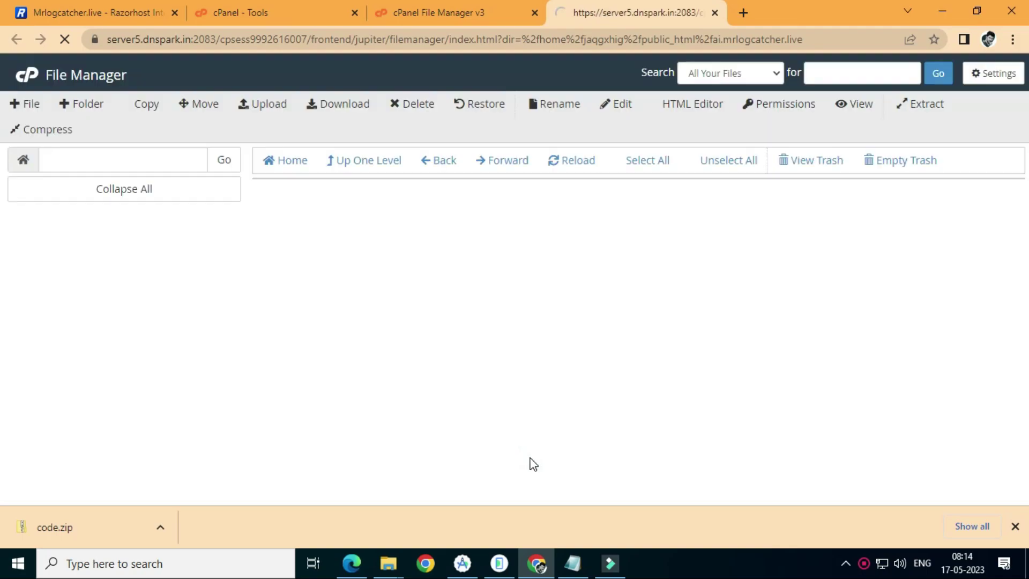
Extract code.zip into the ai.mrlogcatcher.live folder and refresh the listing
{"action": "left_click", "coordinate": [363, 223]}
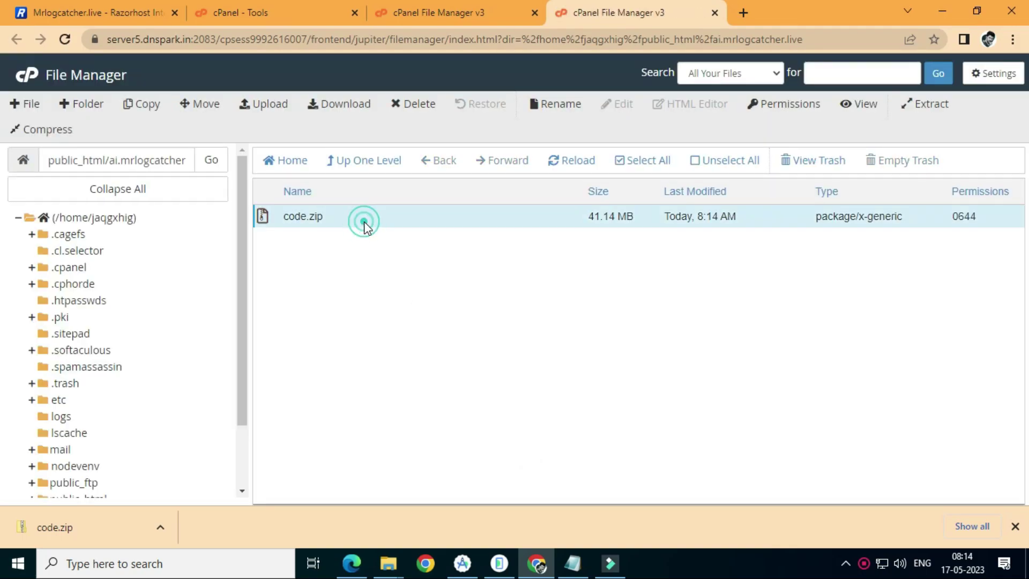
{"action": "right_click", "coordinate": [365, 222]}
{"action": "left_click", "coordinate": [423, 378]}
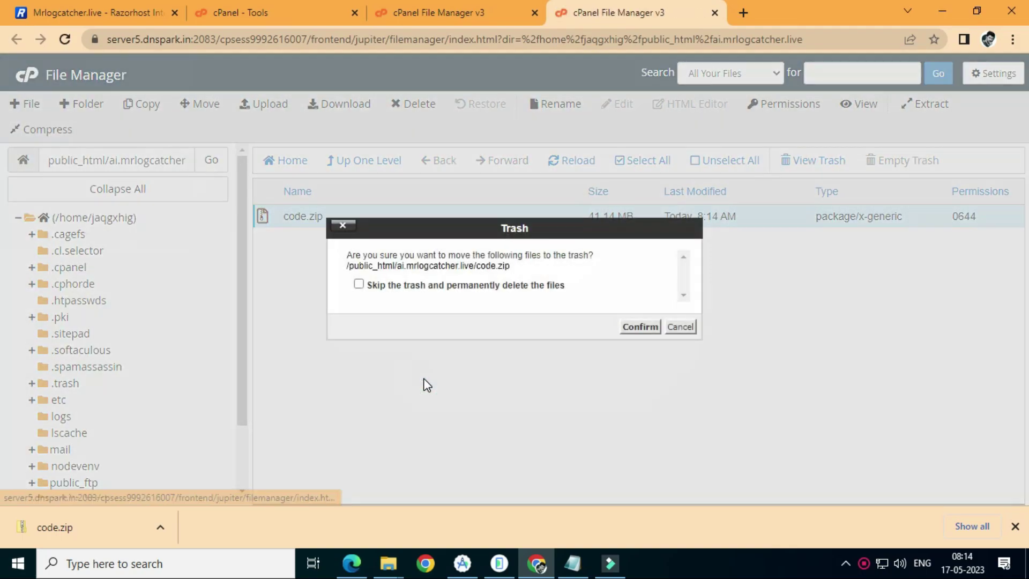
{"action": "left_click", "coordinate": [687, 333]}
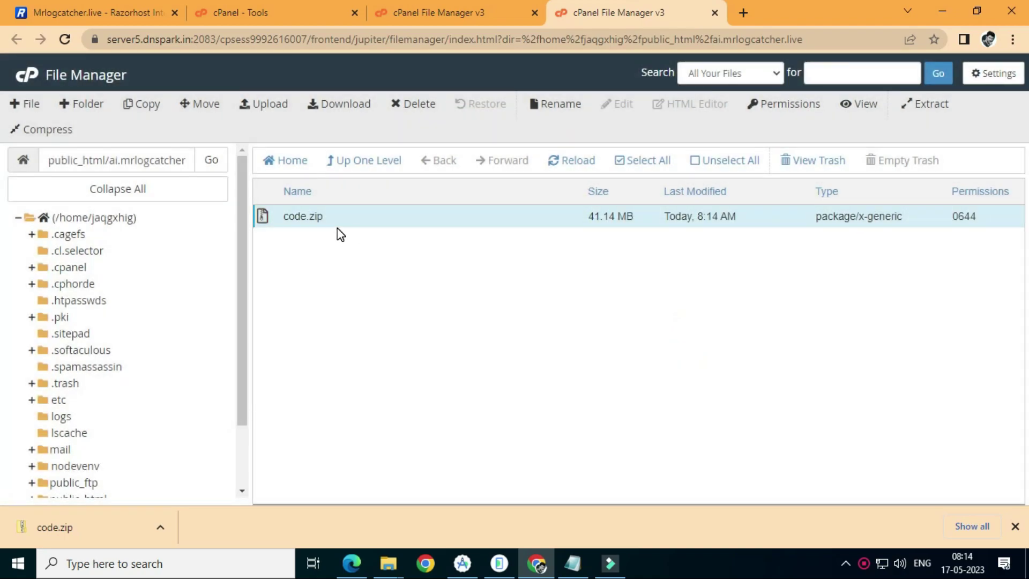
{"action": "right_click", "coordinate": [338, 229]}
{"action": "left_click", "coordinate": [365, 394]}
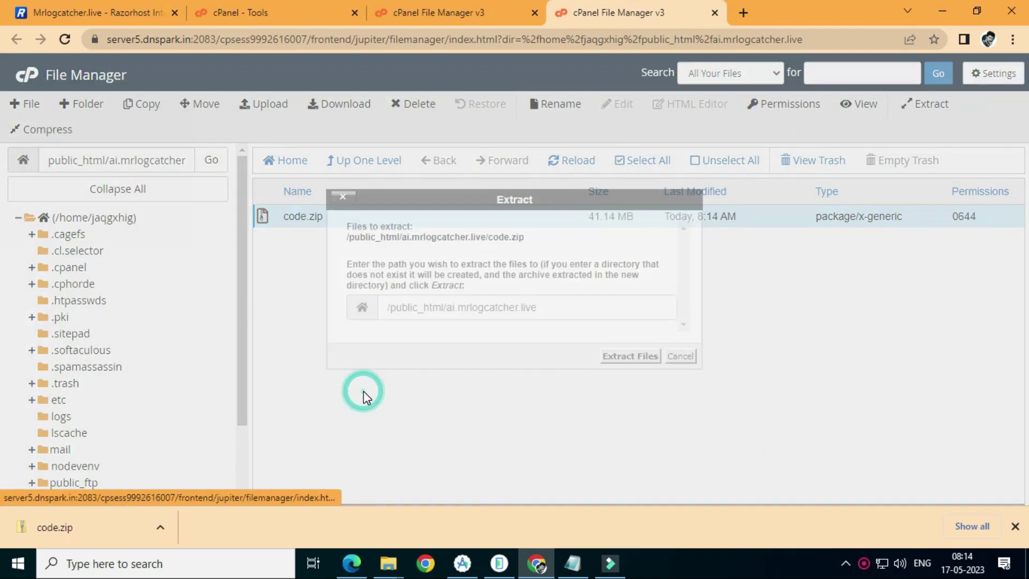
{"action": "left_click", "coordinate": [635, 358]}
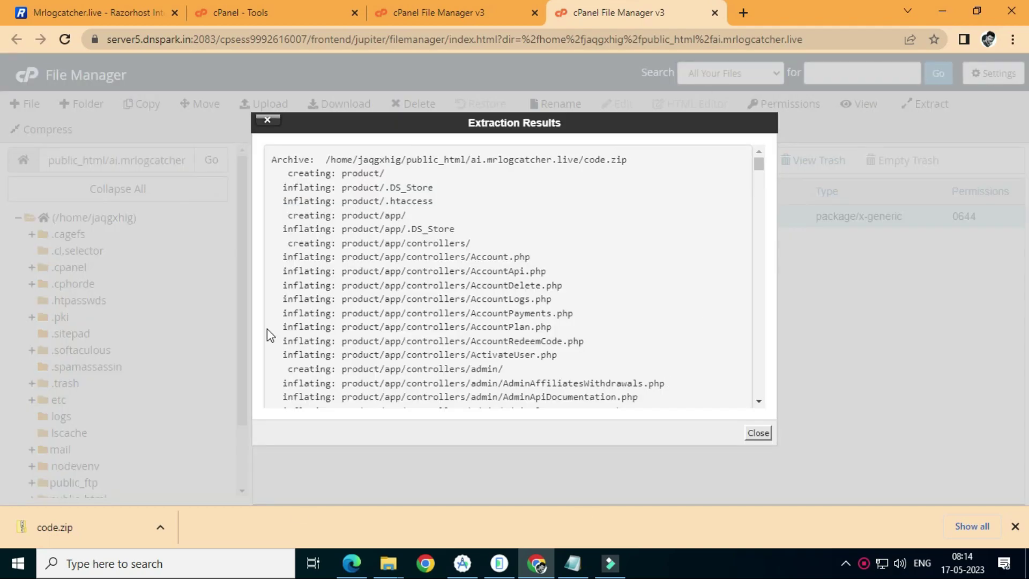
{"action": "left_click", "coordinate": [757, 433]}
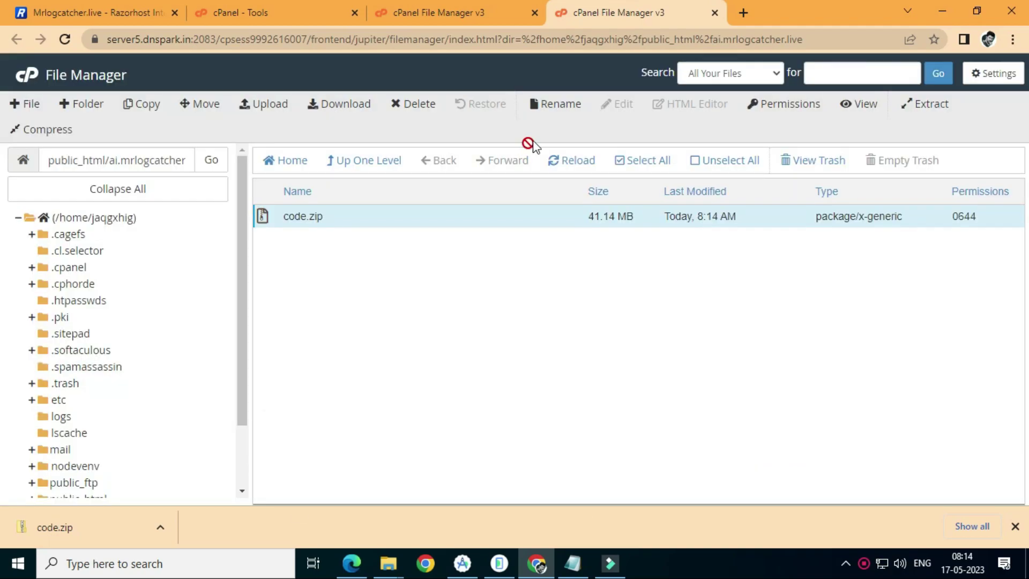
{"action": "left_click", "coordinate": [571, 162]}
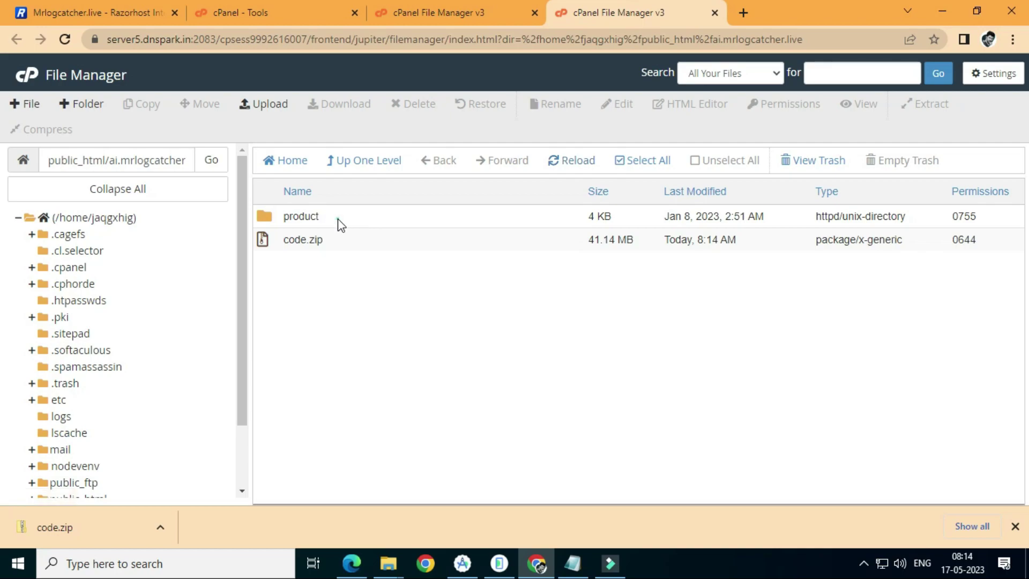
Move everything in the product folder up into ai.mrlogcatcher.live, then go up a level
{"action": "double_click", "coordinate": [339, 220]}
{"action": "left_click", "coordinate": [617, 162]}
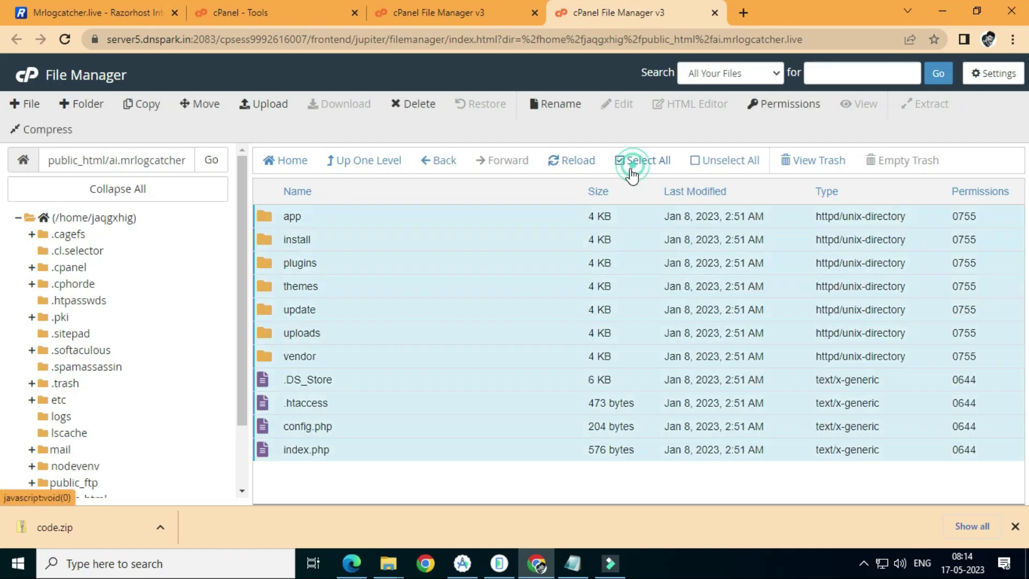
{"action": "left_click", "coordinate": [198, 110]}
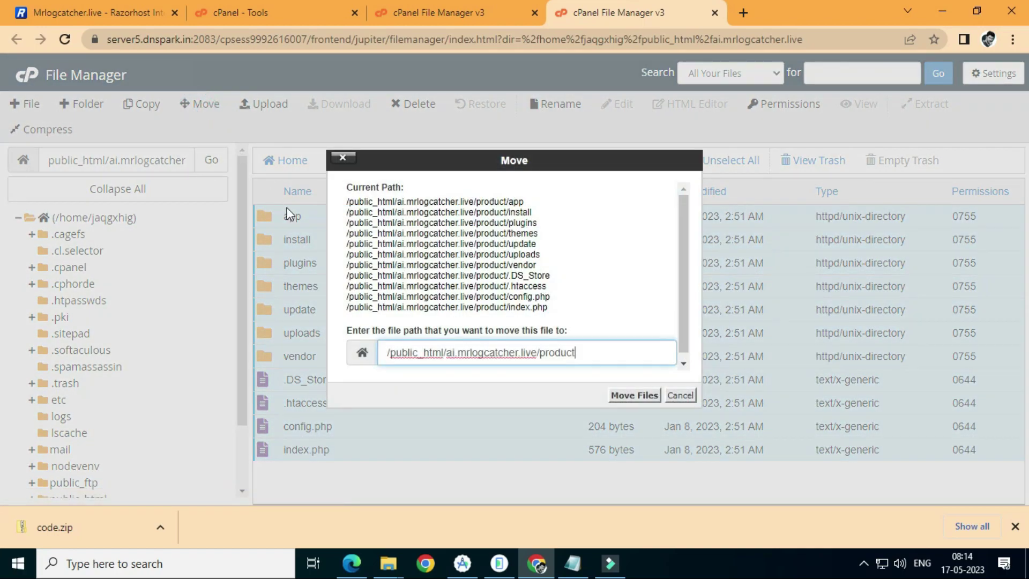
{"action": "double_click", "coordinate": [543, 352]}
{"action": "key", "text": "BackSpace"}
{"action": "key", "text": "Return"}
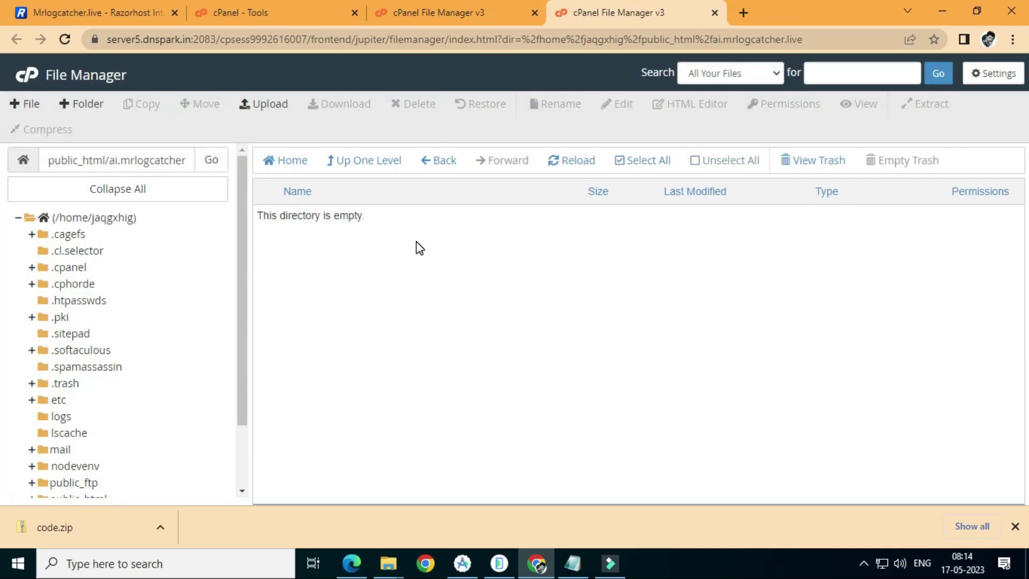
{"action": "left_click", "coordinate": [353, 172]}
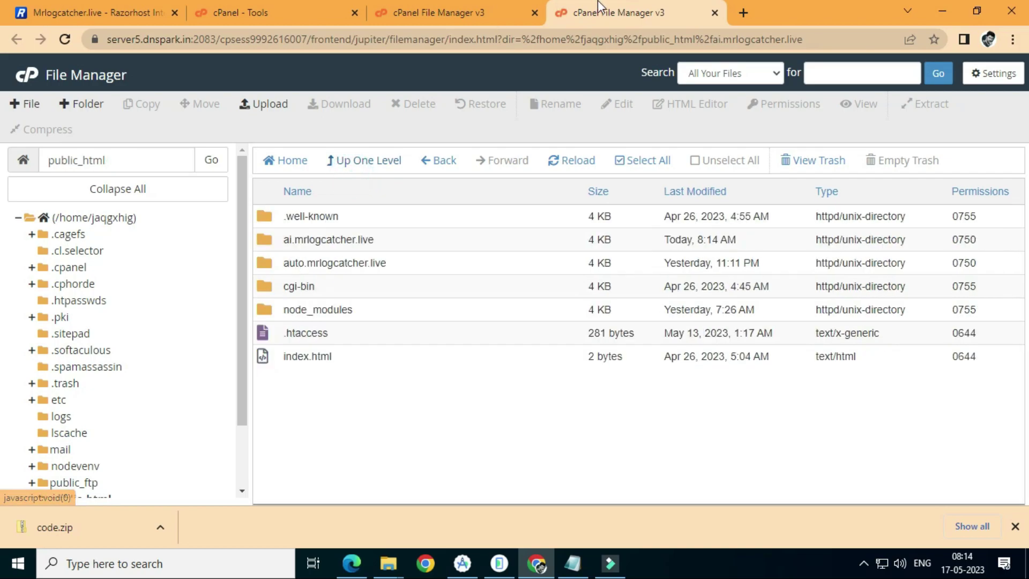
Try loading ai.mrlogcatcher.live in a new Chrome tab
{"action": "left_click", "coordinate": [743, 16]}
{"action": "type", "text": "ai.mrlogcatcher.live"}
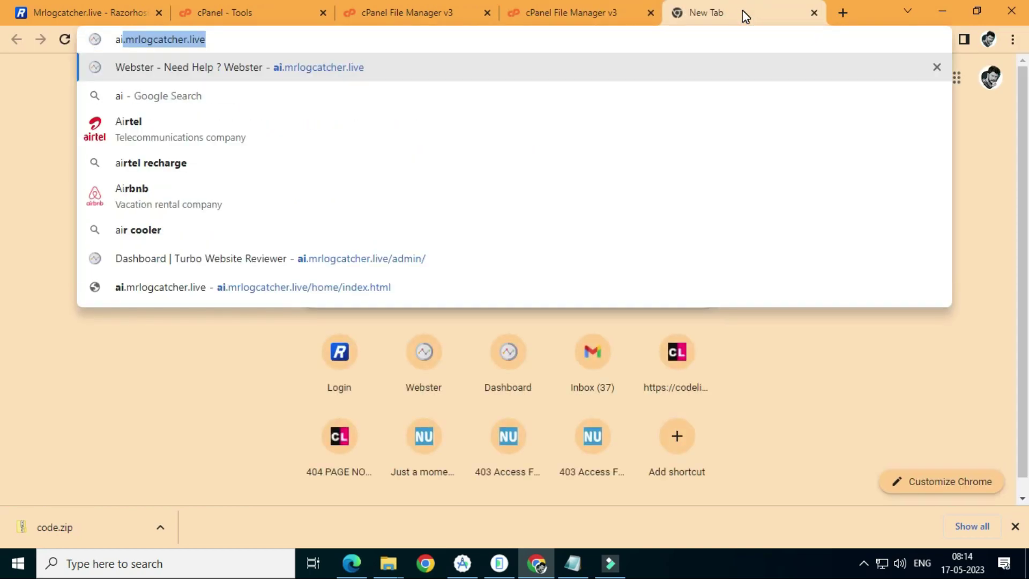
{"action": "left_click", "coordinate": [677, 67]}
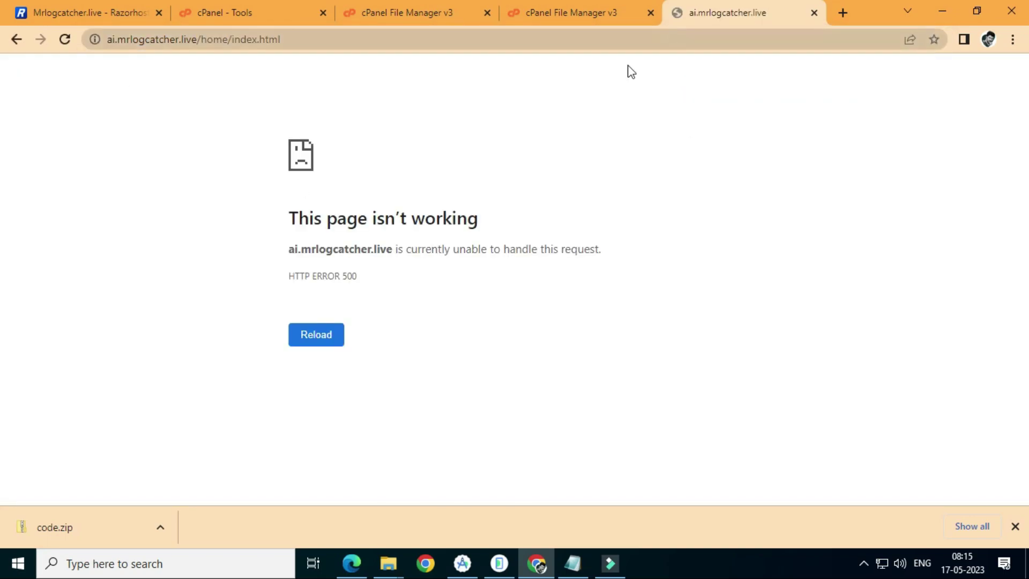
Load and reload ai.mrlogcatcher.live in a fresh Chrome window, still getting HTTP ERROR 500
{"action": "left_click", "coordinate": [425, 563]}
{"action": "left_click", "coordinate": [462, 258]}
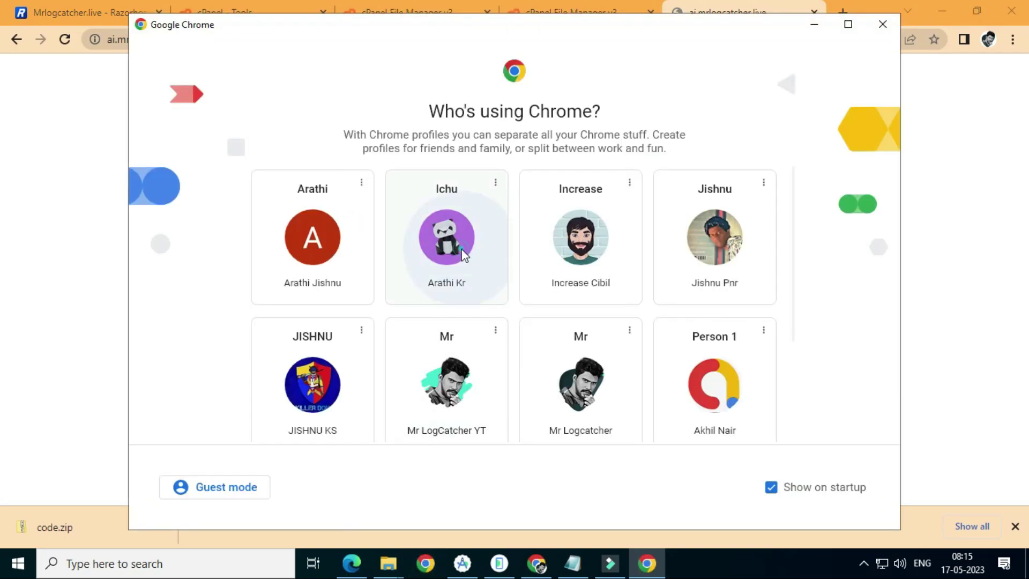
{"action": "left_click", "coordinate": [249, 39]}
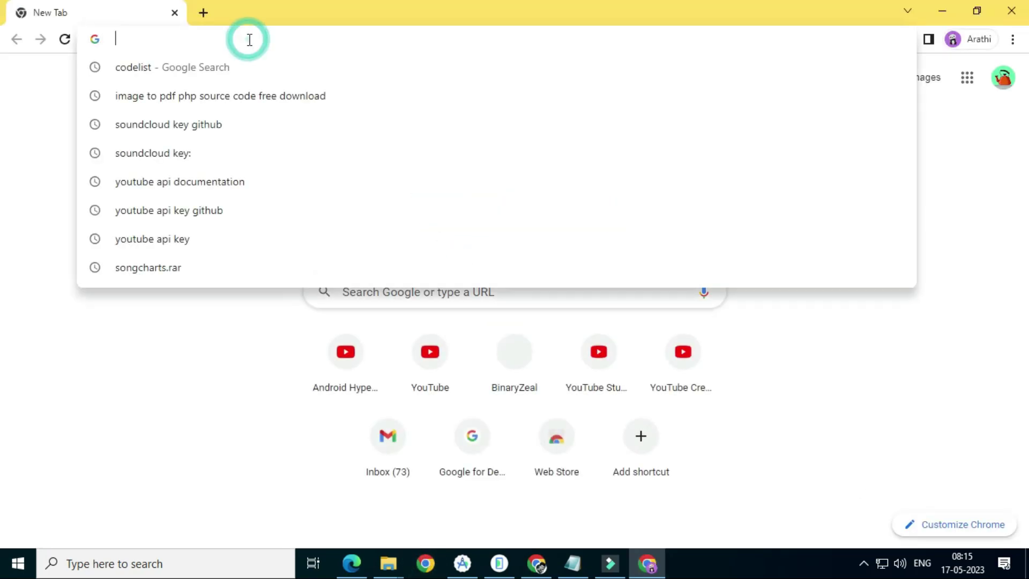
{"action": "type", "text": "ai.mrlogcatcher.live"}
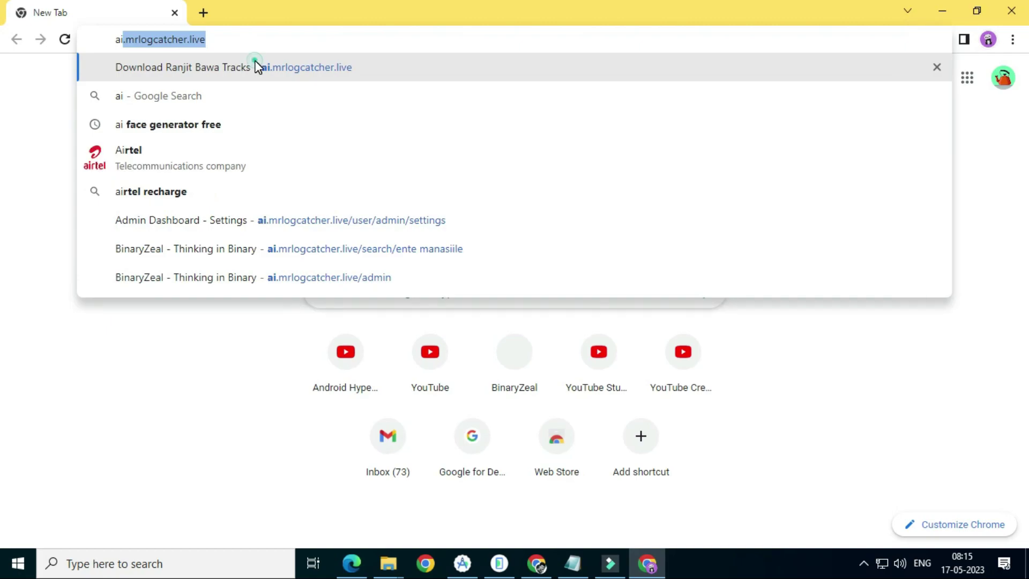
{"action": "left_click", "coordinate": [256, 67]}
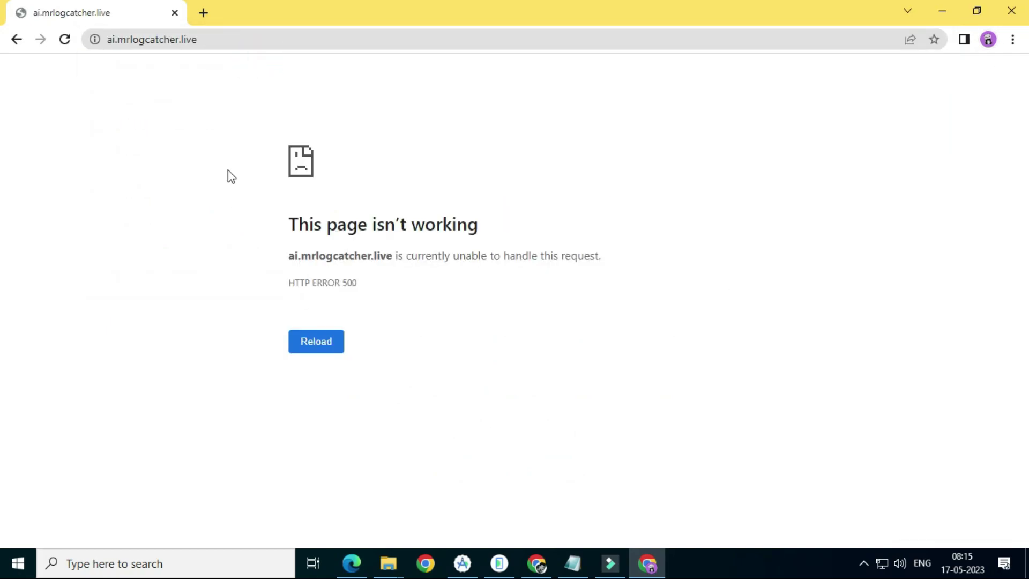
{"action": "left_click", "coordinate": [65, 40]}
{"action": "left_click", "coordinate": [540, 561]}
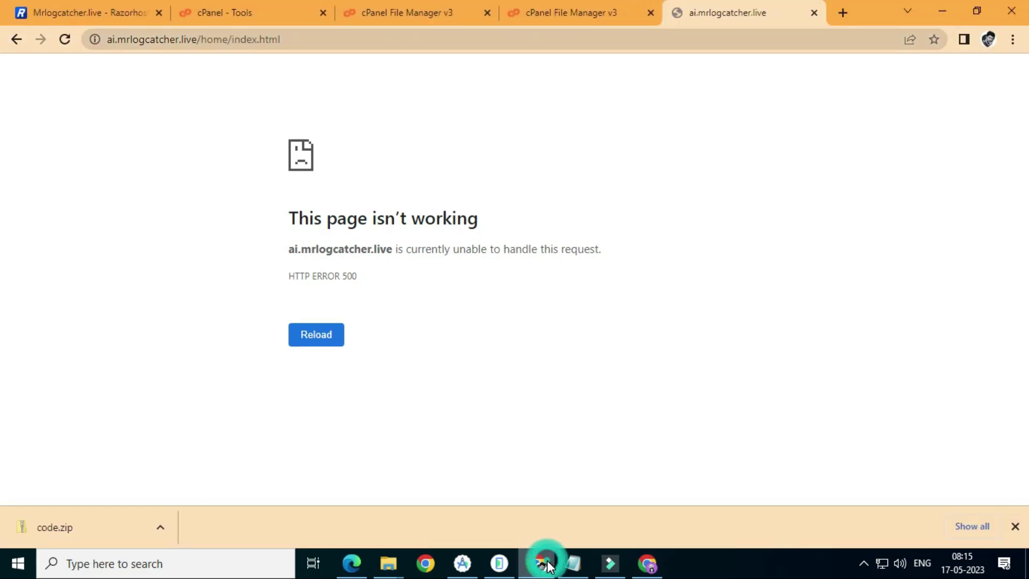
{"action": "left_click", "coordinate": [375, 10]}
Open config.php in the ai.mrlogcatcher.live folder and review its empty database settings
{"action": "left_click", "coordinate": [351, 151]}
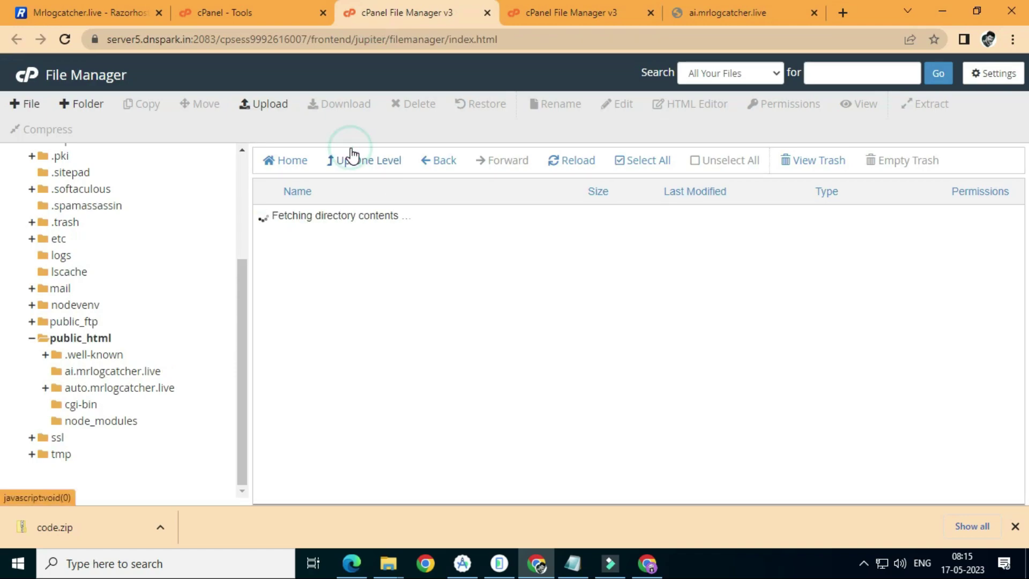
{"action": "double_click", "coordinate": [380, 240]}
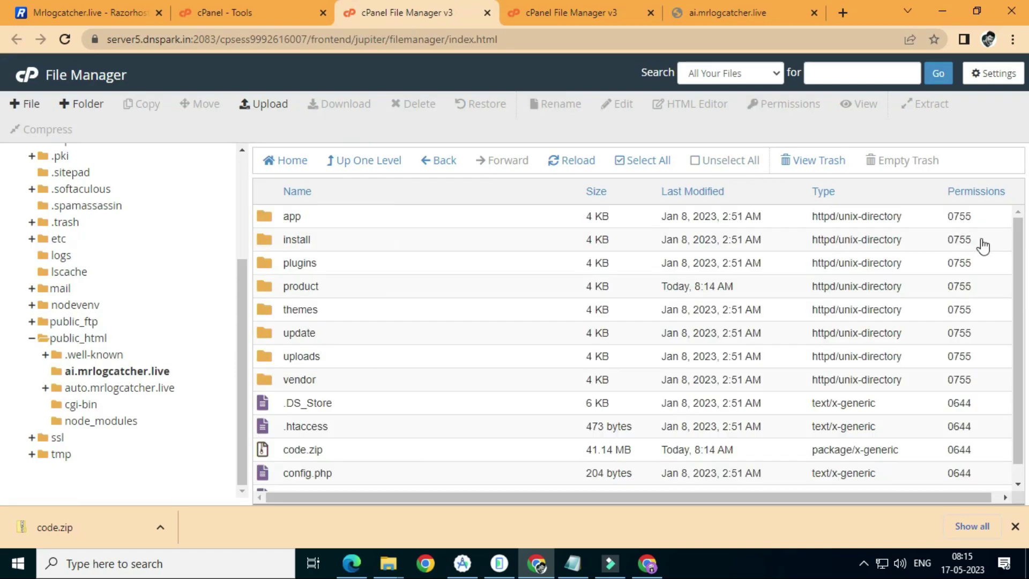
{"action": "scroll", "coordinate": [1011, 310], "scroll_direction": "down", "scroll_amount": 1}
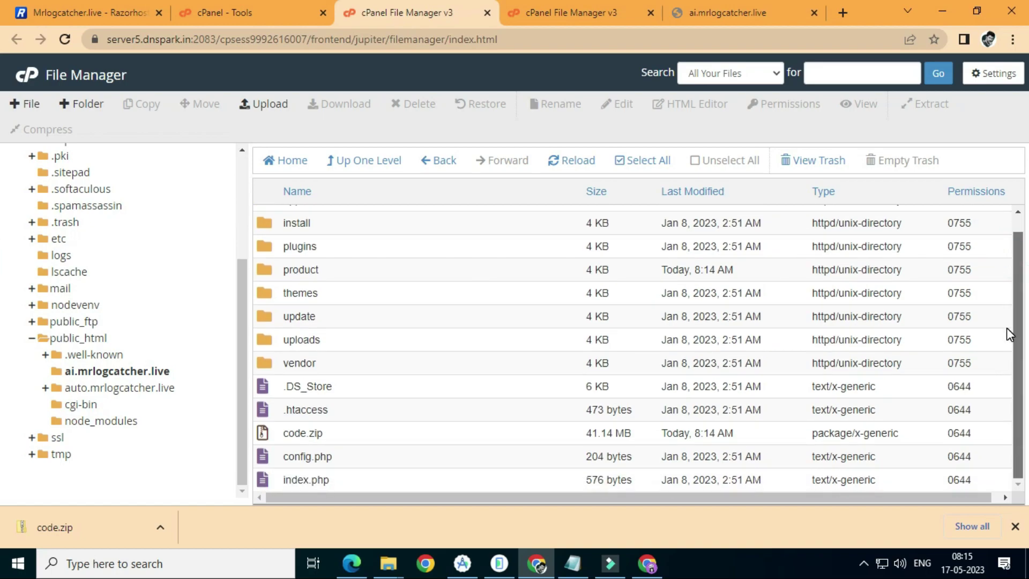
{"action": "right_click", "coordinate": [397, 455]}
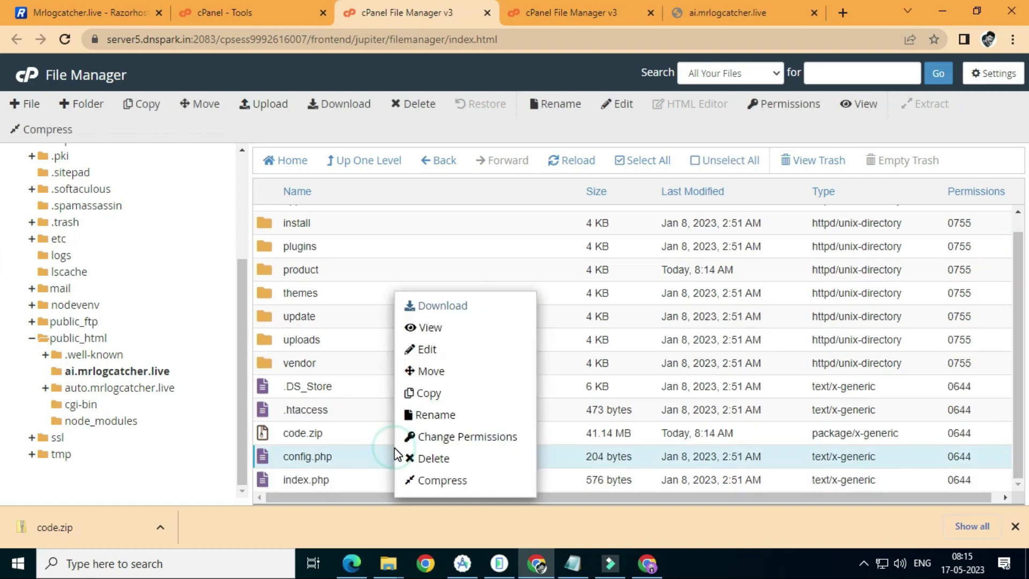
{"action": "left_click", "coordinate": [452, 352]}
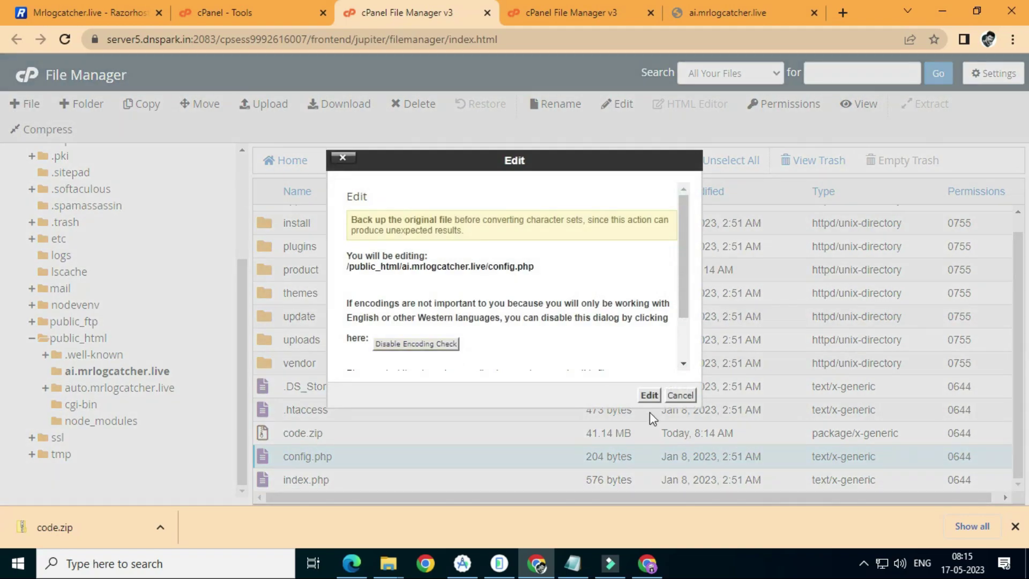
{"action": "left_click", "coordinate": [649, 395]}
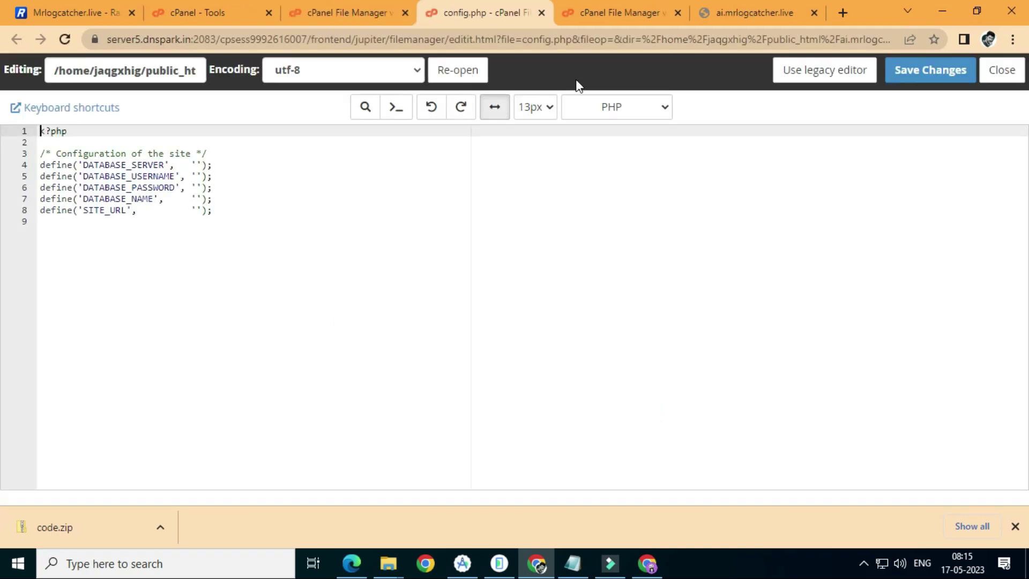
{"action": "left_click", "coordinate": [1000, 71]}
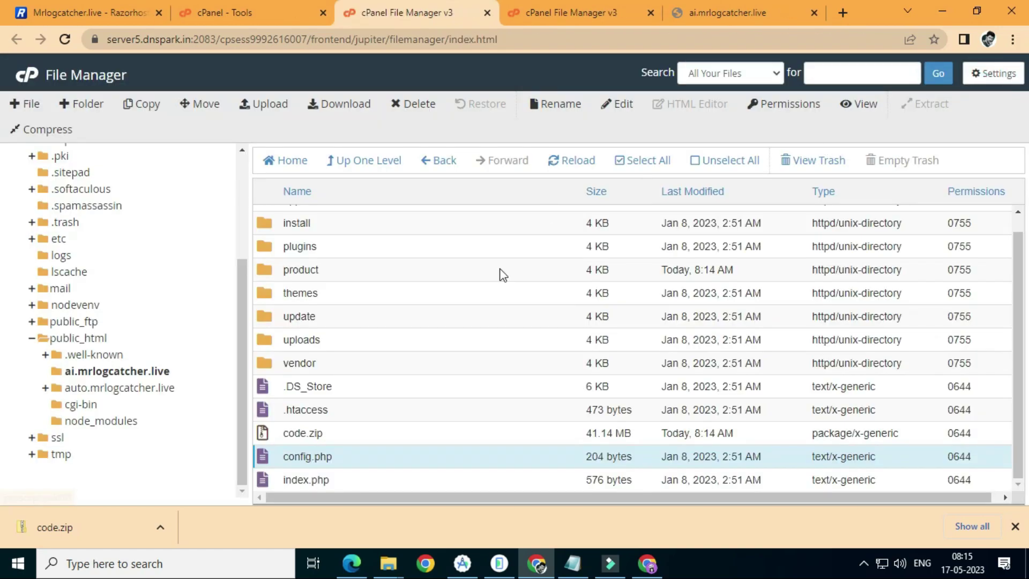
Look inside the app folder, then return to the site root and the site's Chrome tab
{"action": "scroll", "coordinate": [1000, 214], "scroll_direction": "up", "scroll_amount": 2}
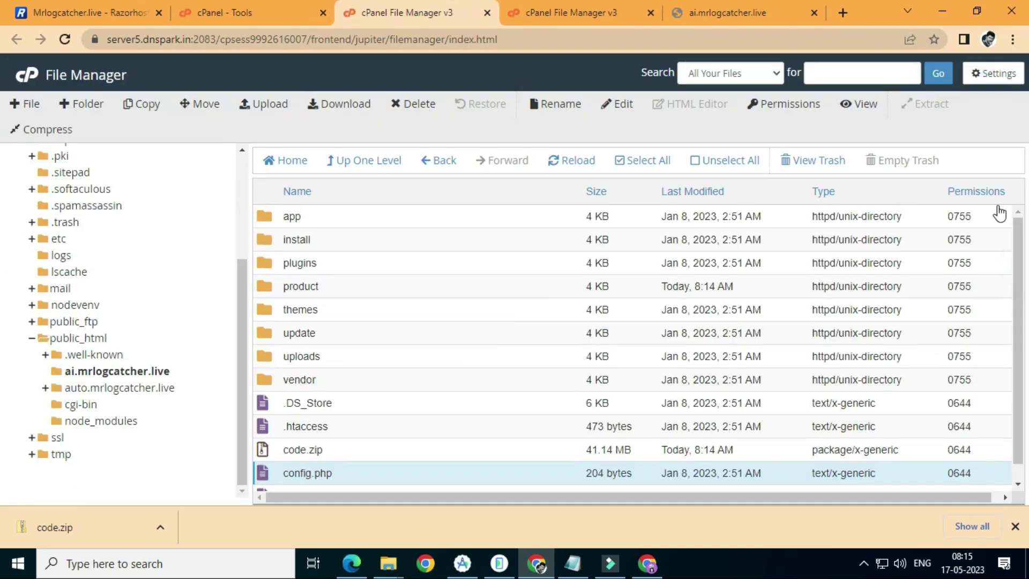
{"action": "double_click", "coordinate": [386, 221]}
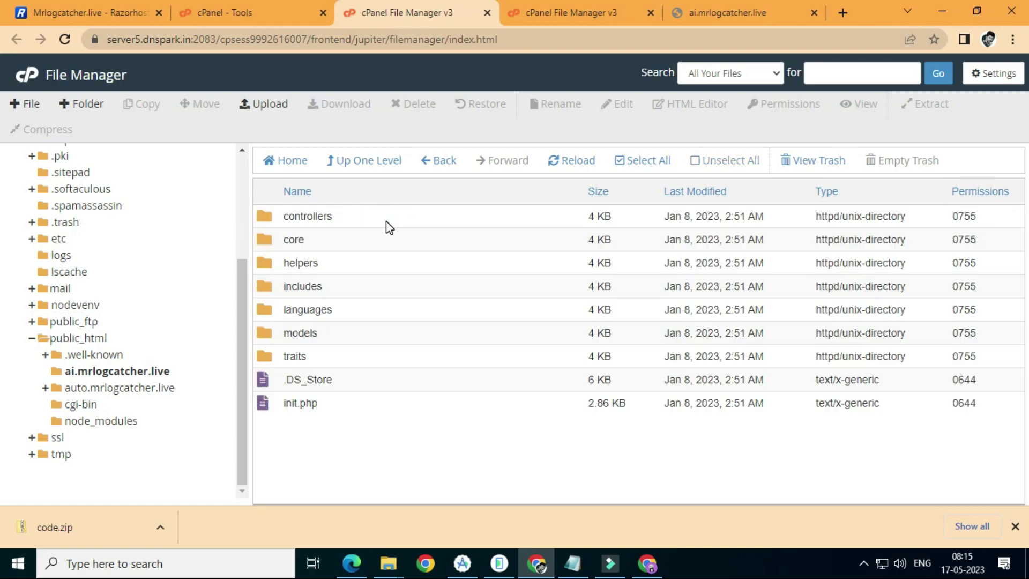
{"action": "left_click", "coordinate": [378, 162]}
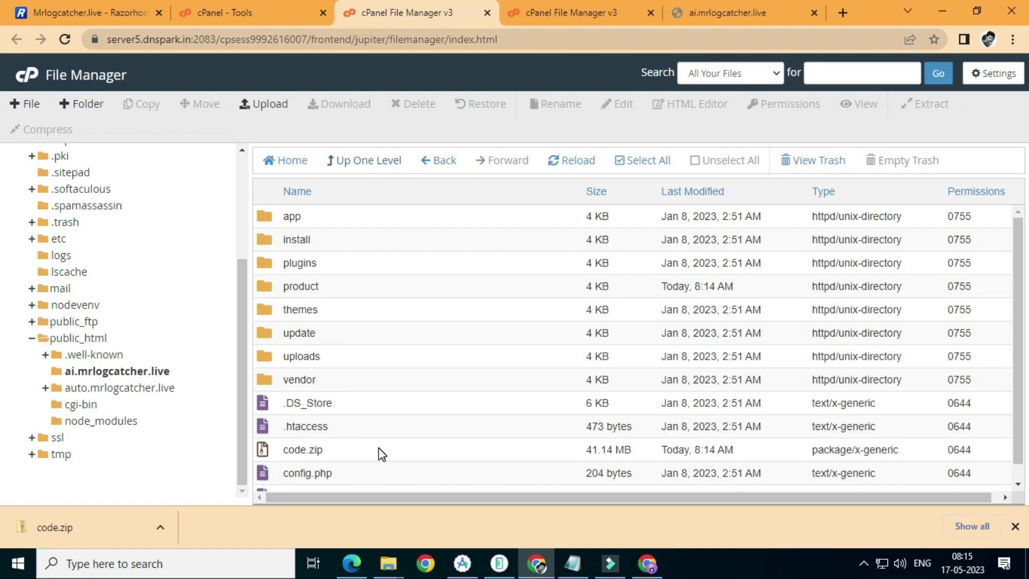
{"action": "left_click", "coordinate": [710, 8]}
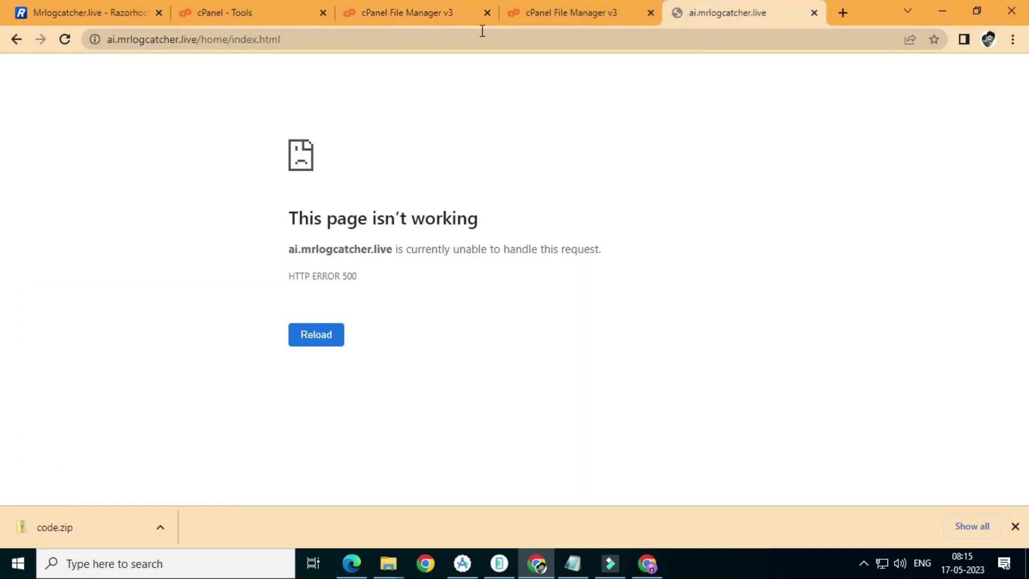
Go to ai.mrlogcatcher.live/install and start the 66toolkit installation to reach Requirements
{"action": "left_click", "coordinate": [649, 563]}
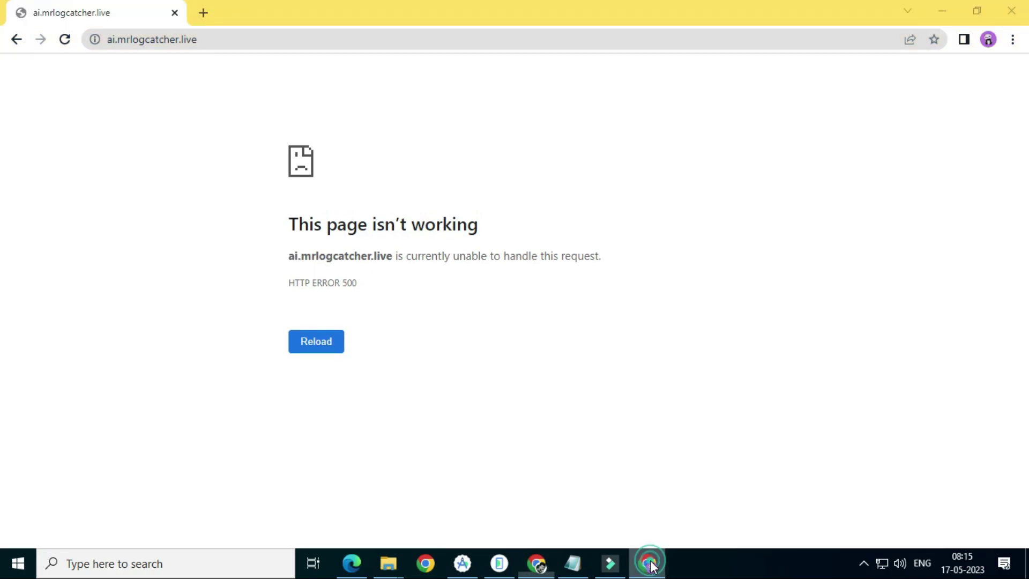
{"action": "left_click", "coordinate": [225, 39]}
{"action": "left_click", "coordinate": [276, 37]}
{"action": "type", "text": "/i"}
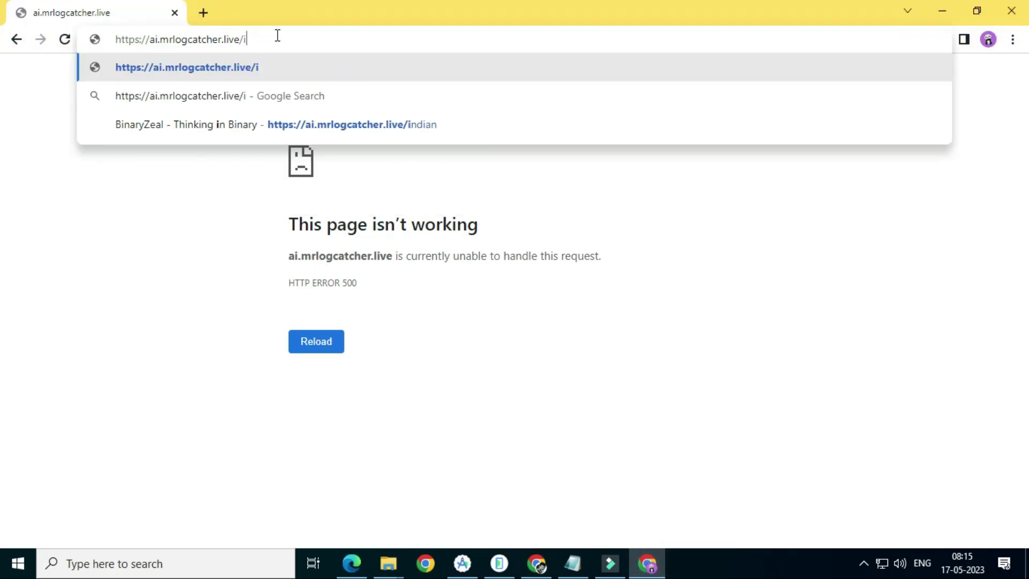
{"action": "type", "text": "nstall"}
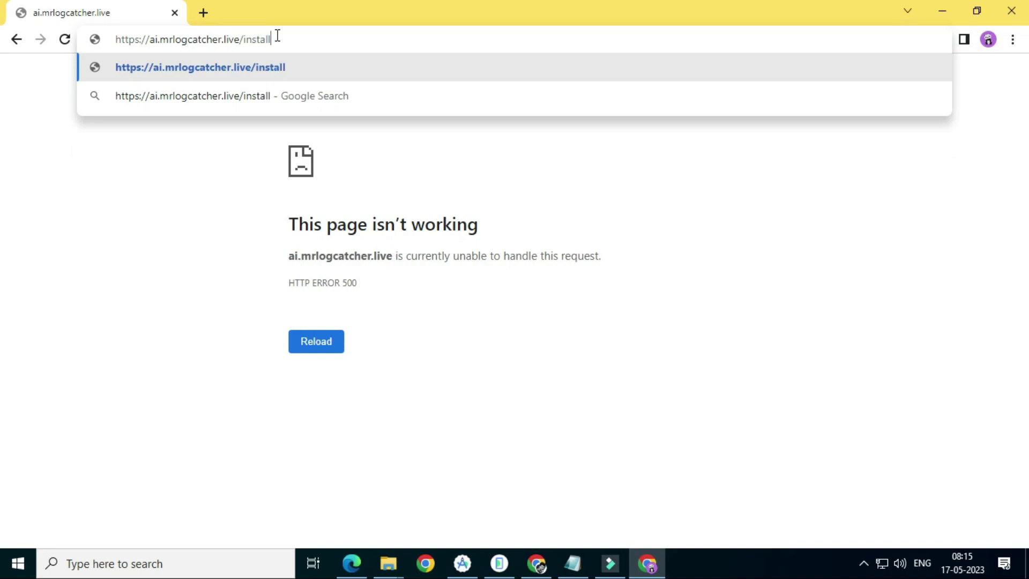
{"action": "key", "text": "Return"}
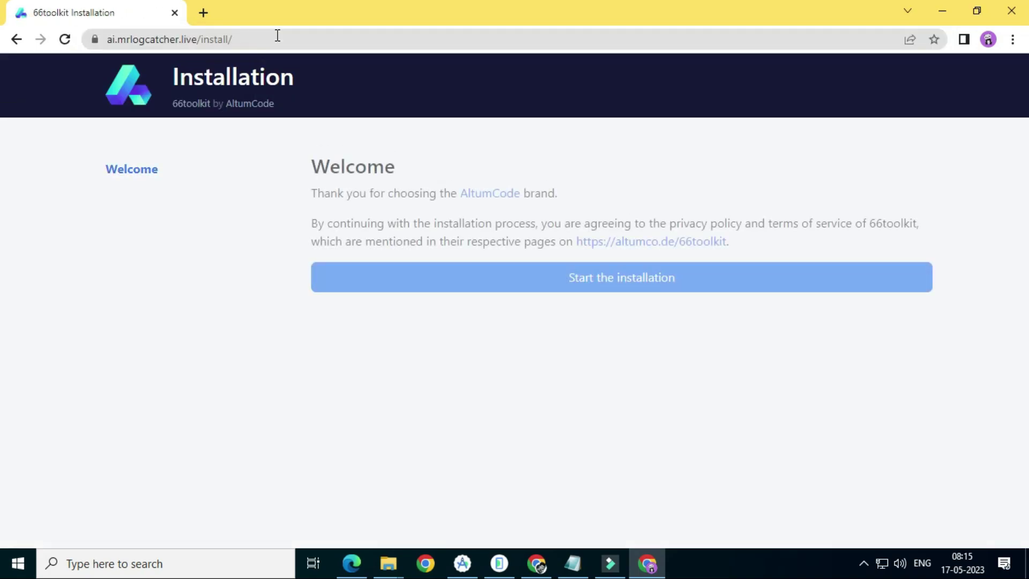
{"action": "left_click", "coordinate": [563, 277]}
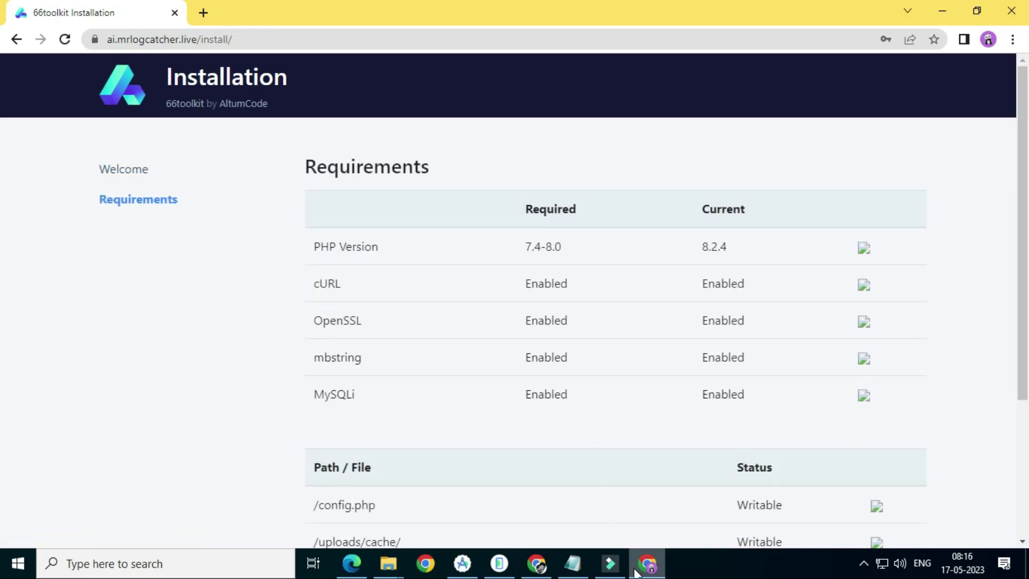
{"action": "left_click", "coordinate": [536, 563]}
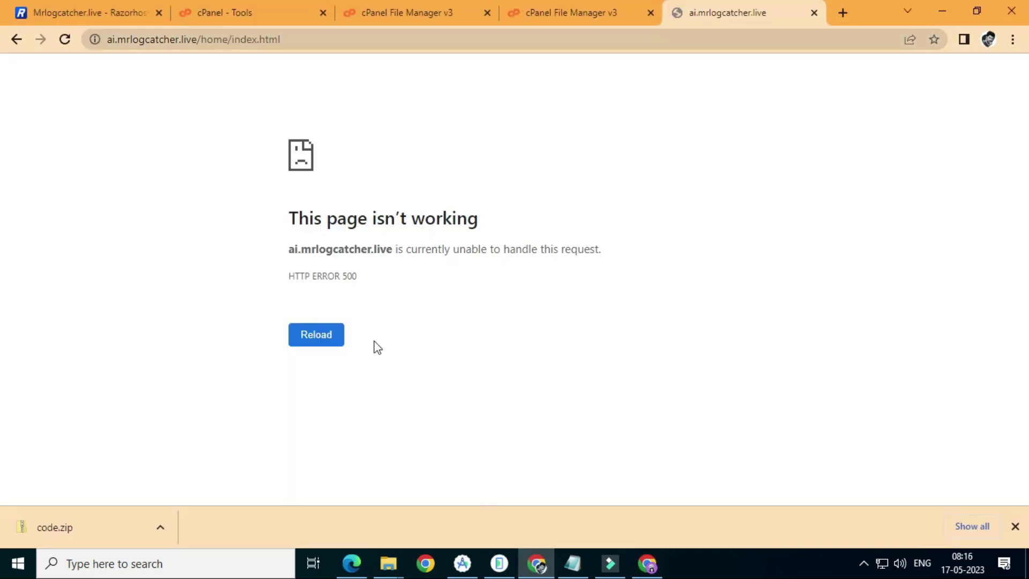
Open the MySQL Database Wizard and create the 'tool' database
{"action": "left_click", "coordinate": [240, 8]}
{"action": "left_click", "coordinate": [676, 70]}
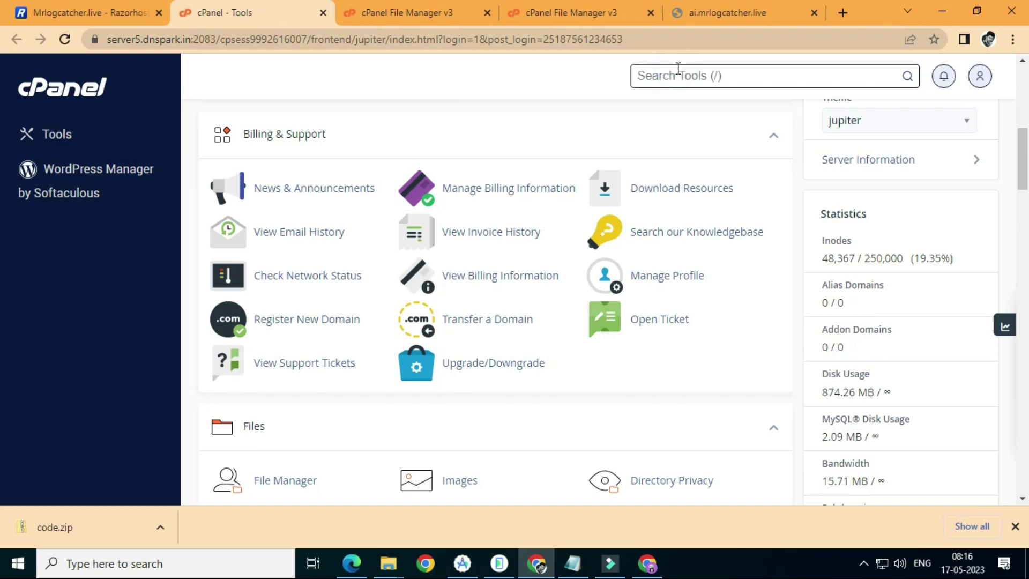
{"action": "type", "text": "wi"}
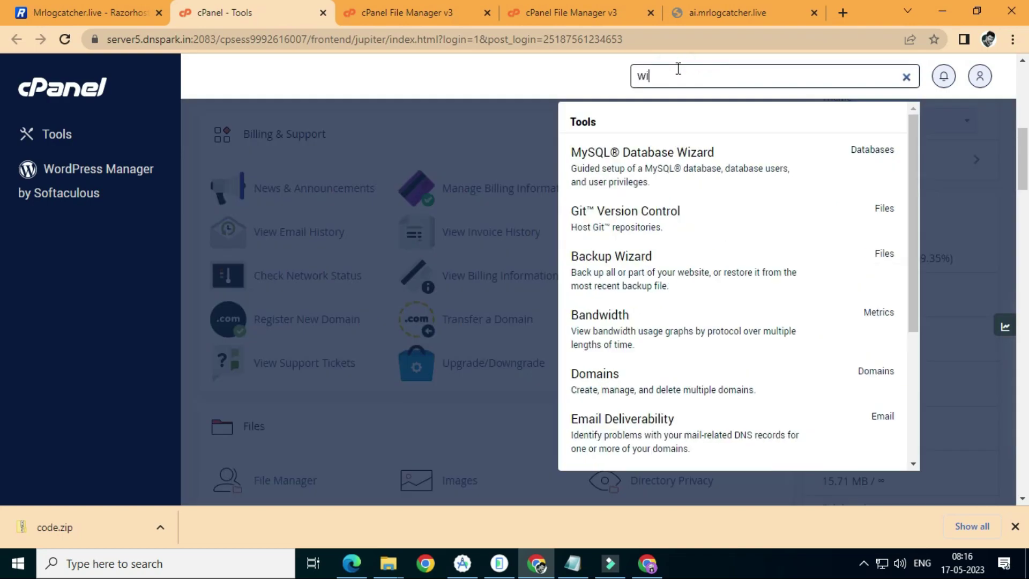
{"action": "left_click", "coordinate": [737, 175]}
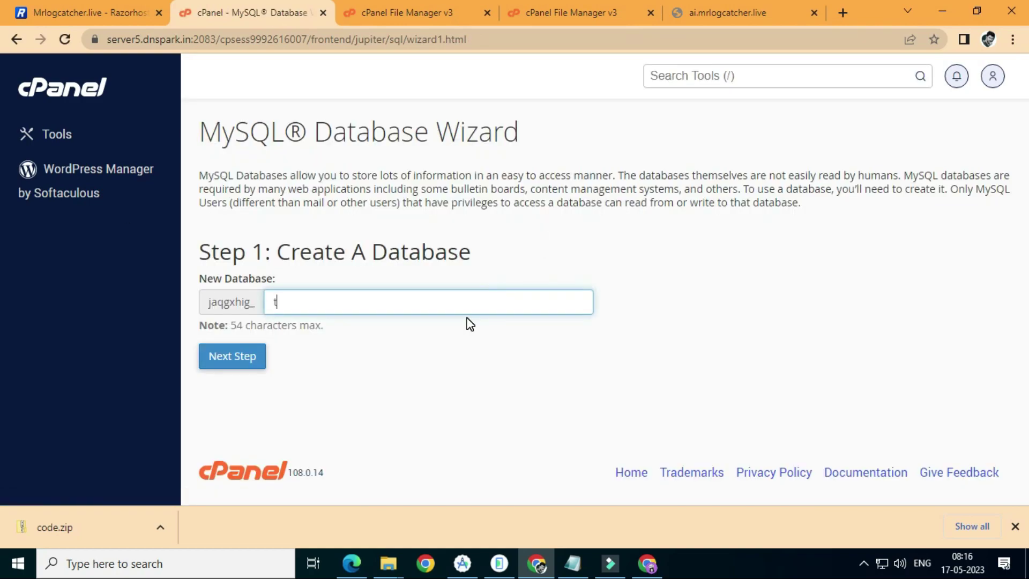
{"action": "type", "text": "tool"}
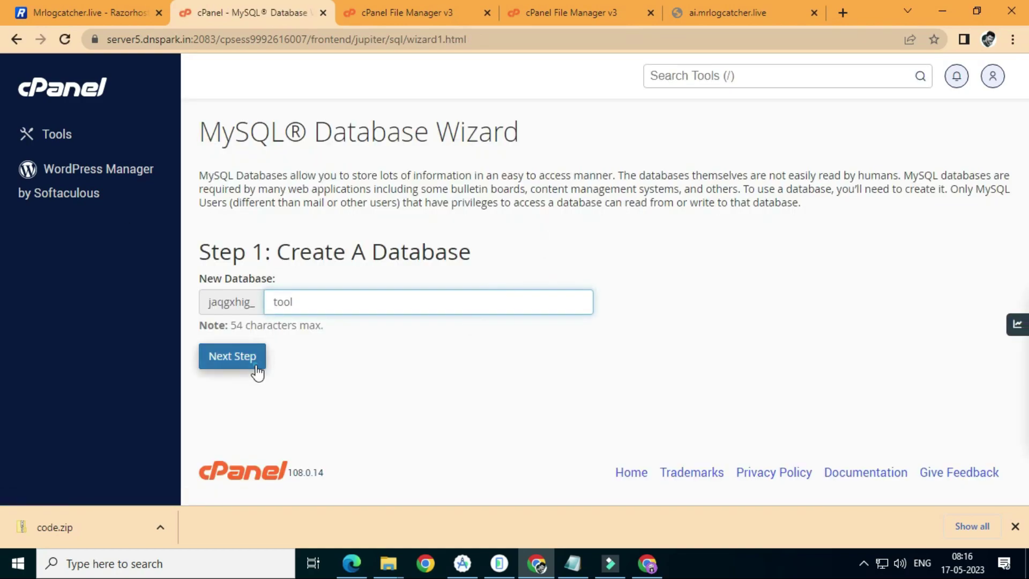
{"action": "left_click", "coordinate": [256, 368]}
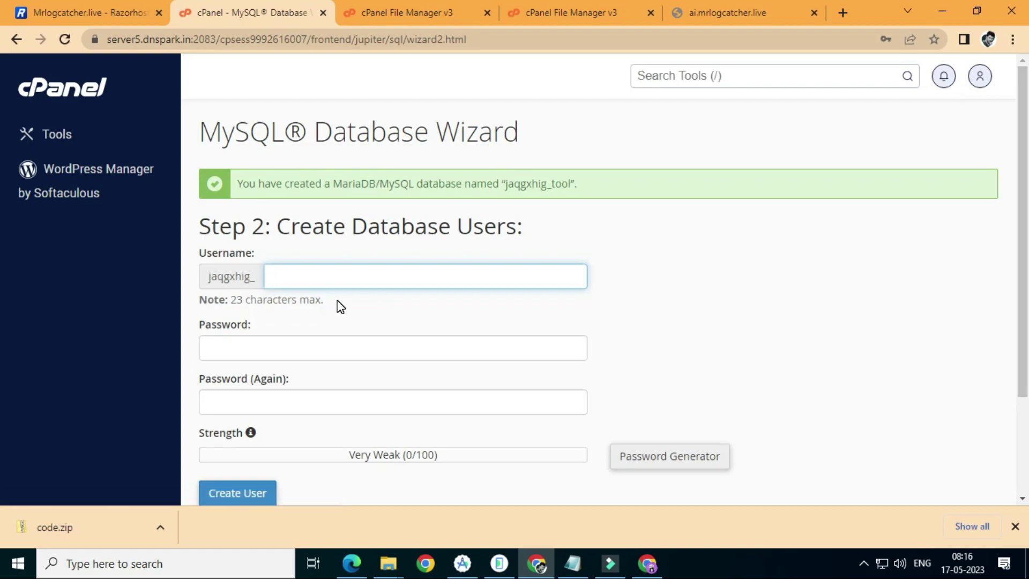
Create the database user, pasting the copied database name as its password in both fields
{"action": "type", "text": "tool"}
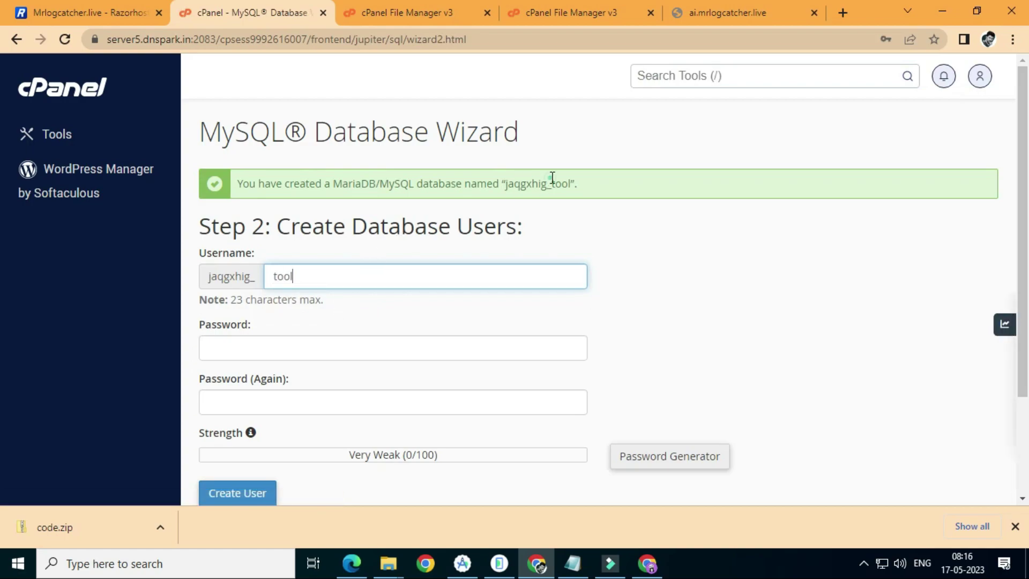
{"action": "double_click", "coordinate": [552, 180]}
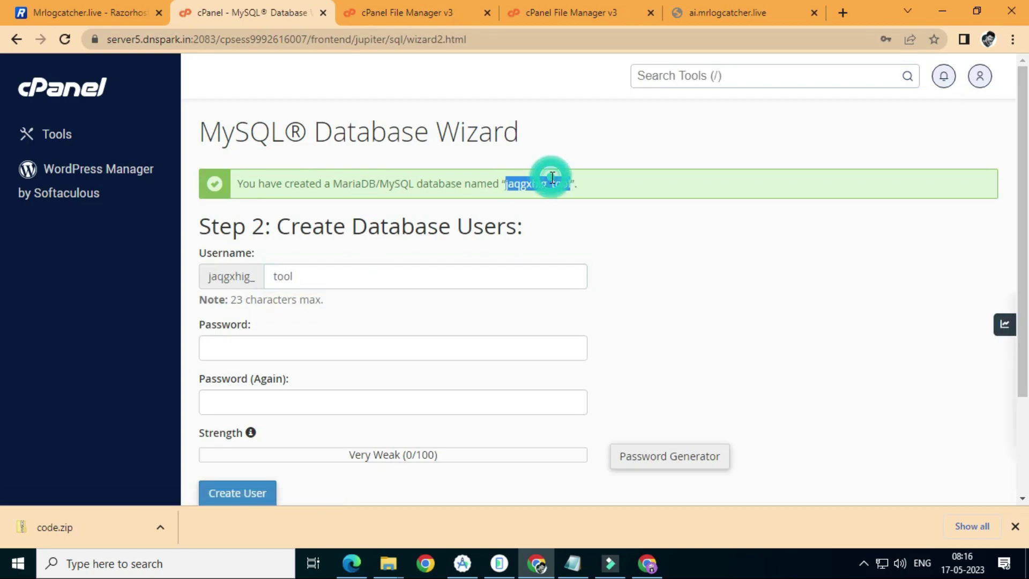
{"action": "right_click", "coordinate": [552, 180]}
{"action": "left_click", "coordinate": [574, 191]}
{"action": "left_click", "coordinate": [431, 352]}
{"action": "right_click", "coordinate": [431, 352]}
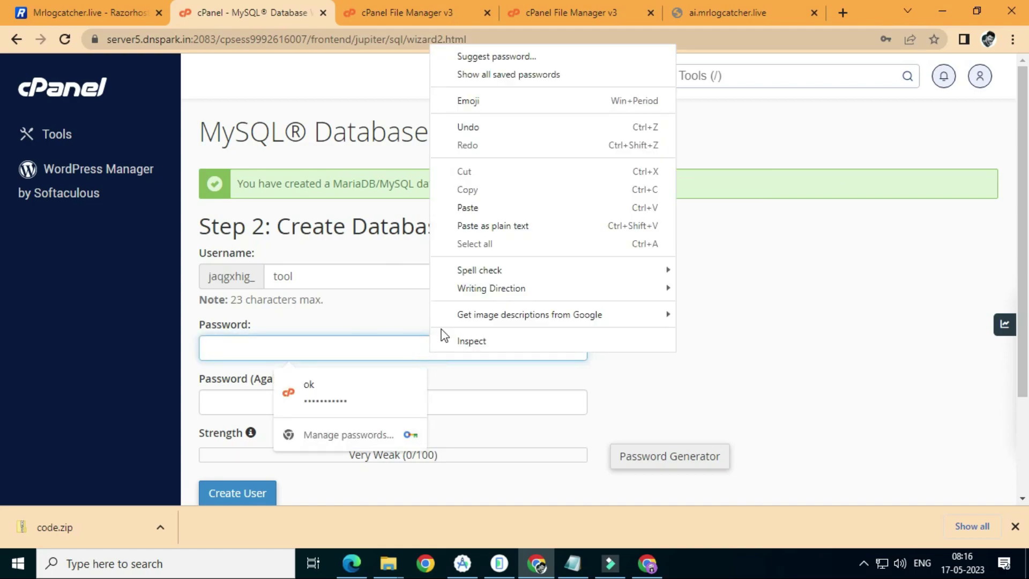
{"action": "left_click", "coordinate": [489, 208]}
{"action": "left_click", "coordinate": [253, 393]}
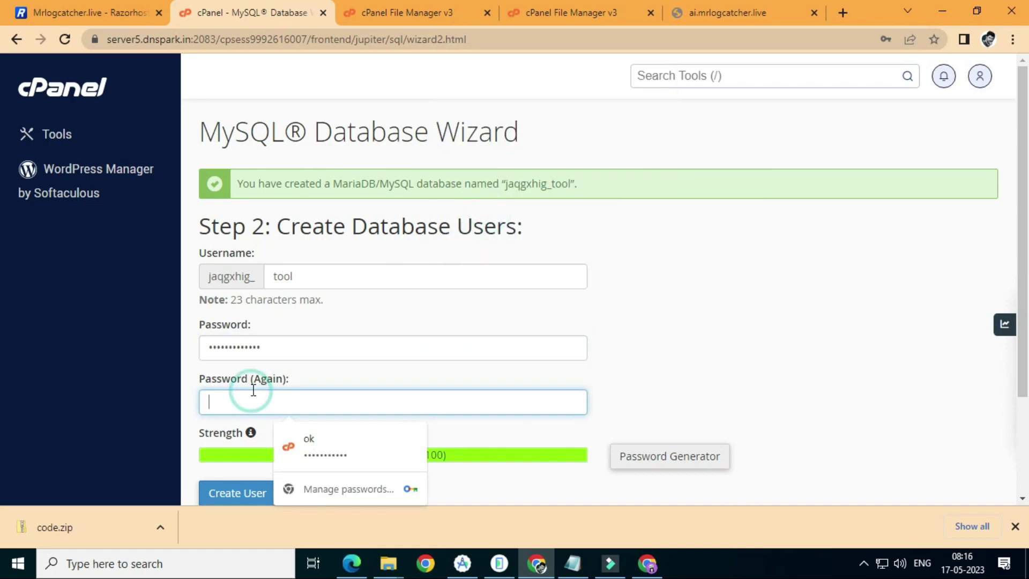
{"action": "right_click", "coordinate": [253, 391]}
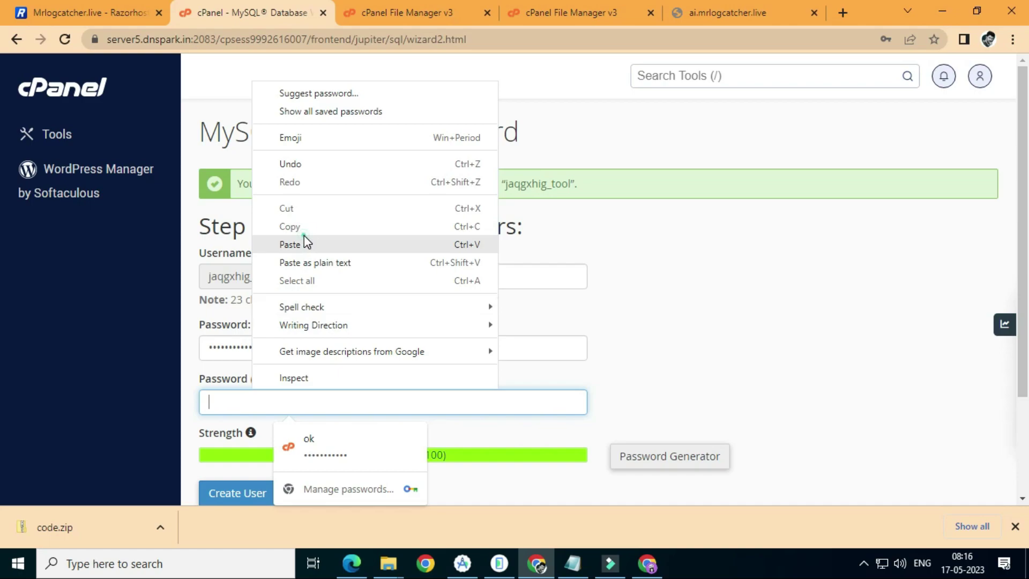
{"action": "left_click", "coordinate": [293, 244]}
{"action": "left_click", "coordinate": [264, 493]}
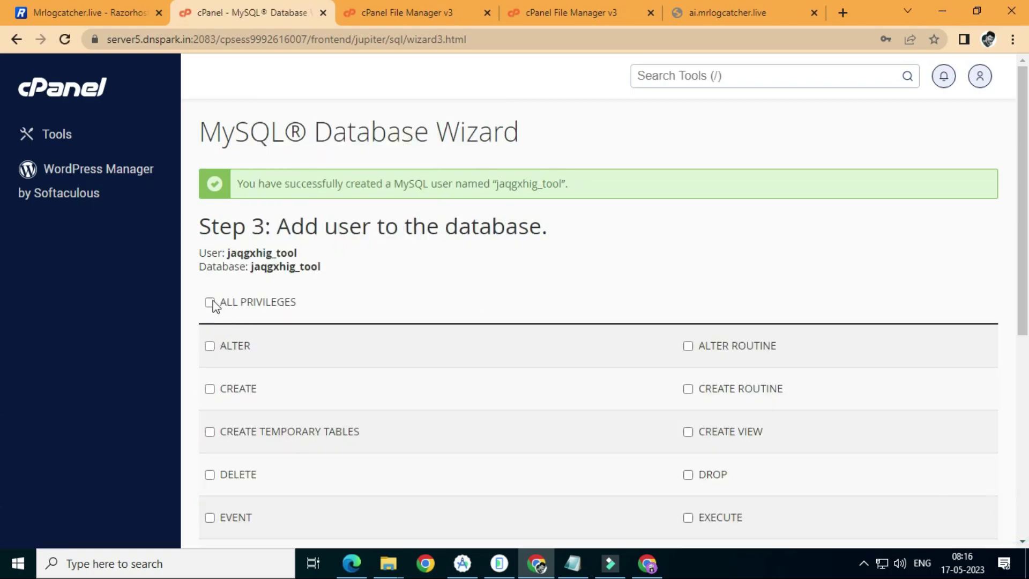
Grant the user ALL PRIVILEGES on the database and save the changes
{"action": "left_click", "coordinate": [210, 302]}
{"action": "scroll", "coordinate": [576, 375], "scroll_direction": "down", "scroll_amount": 7}
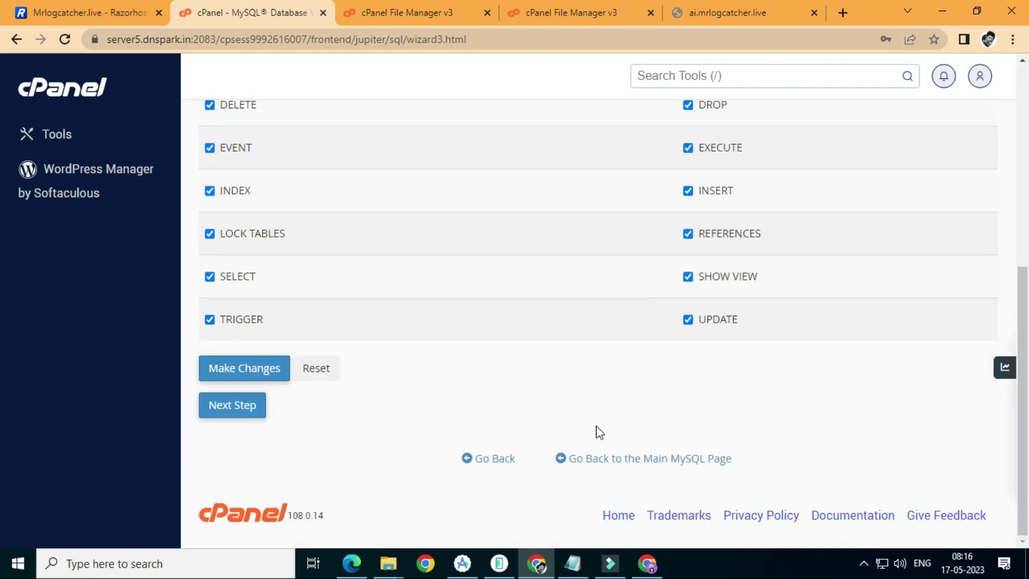
{"action": "left_click", "coordinate": [274, 380]}
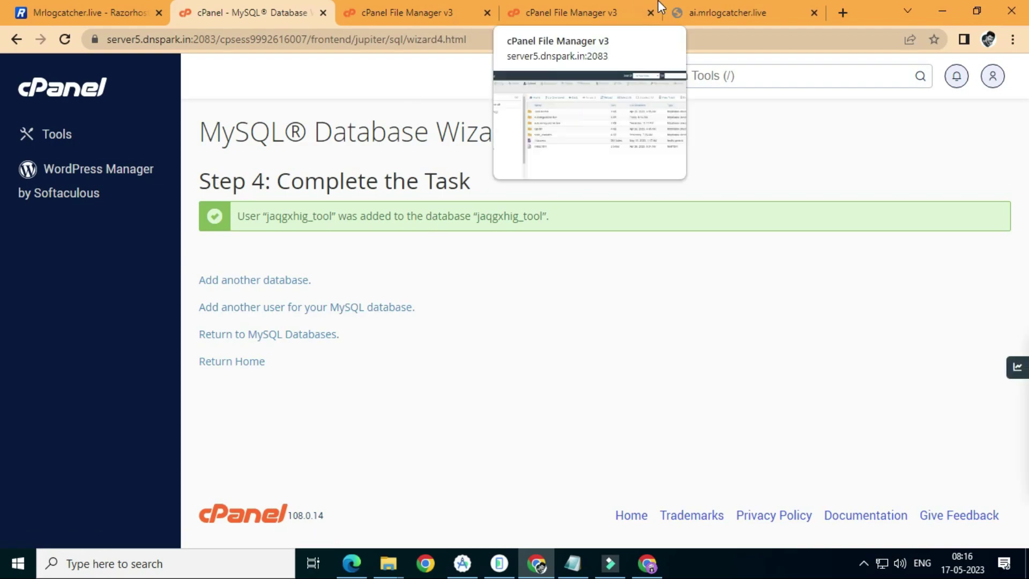
{"action": "left_click", "coordinate": [647, 564]}
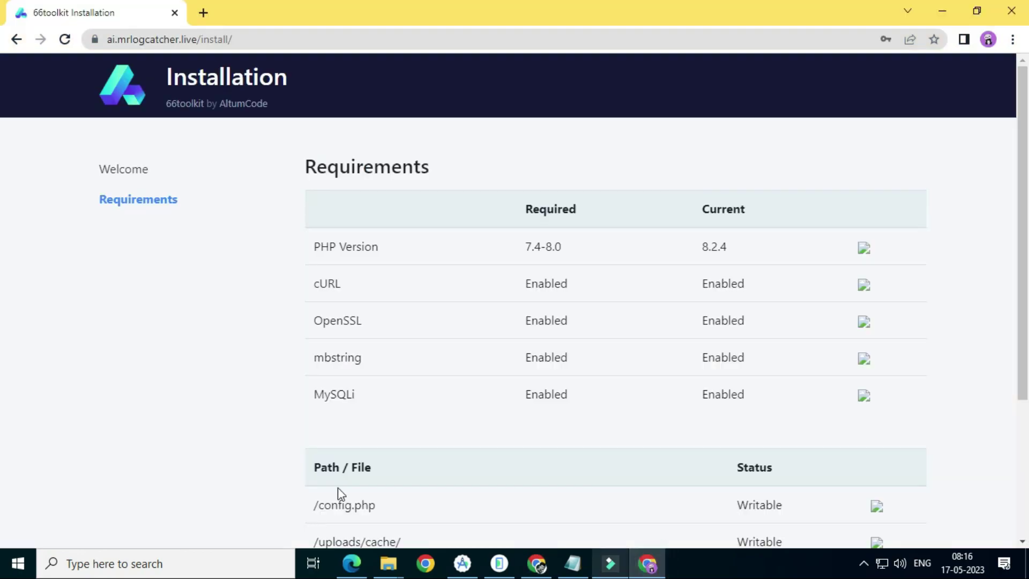
{"action": "scroll", "coordinate": [544, 403], "scroll_direction": "down", "scroll_amount": 3}
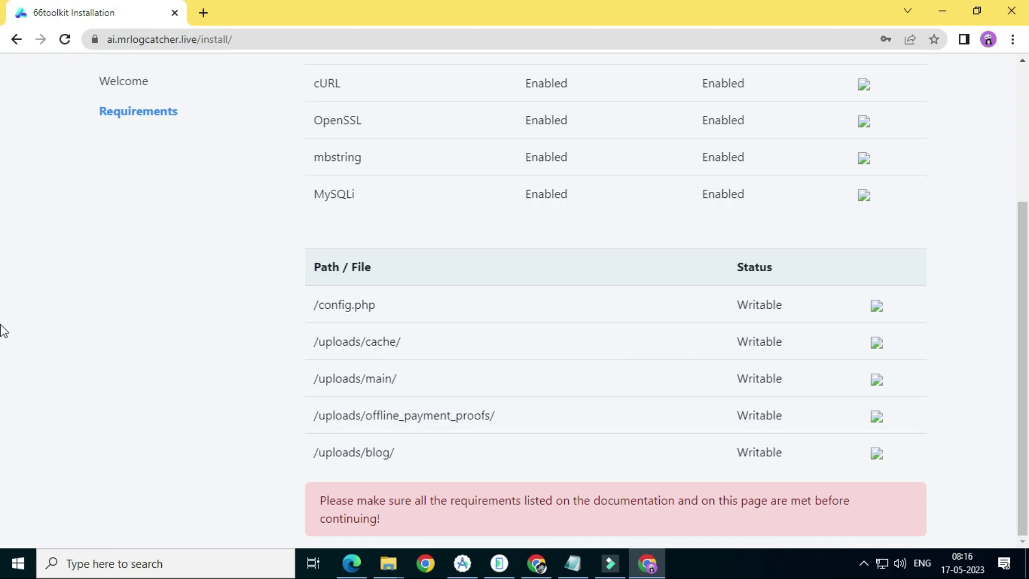
{"action": "scroll", "coordinate": [587, 358], "scroll_direction": "up", "scroll_amount": 3}
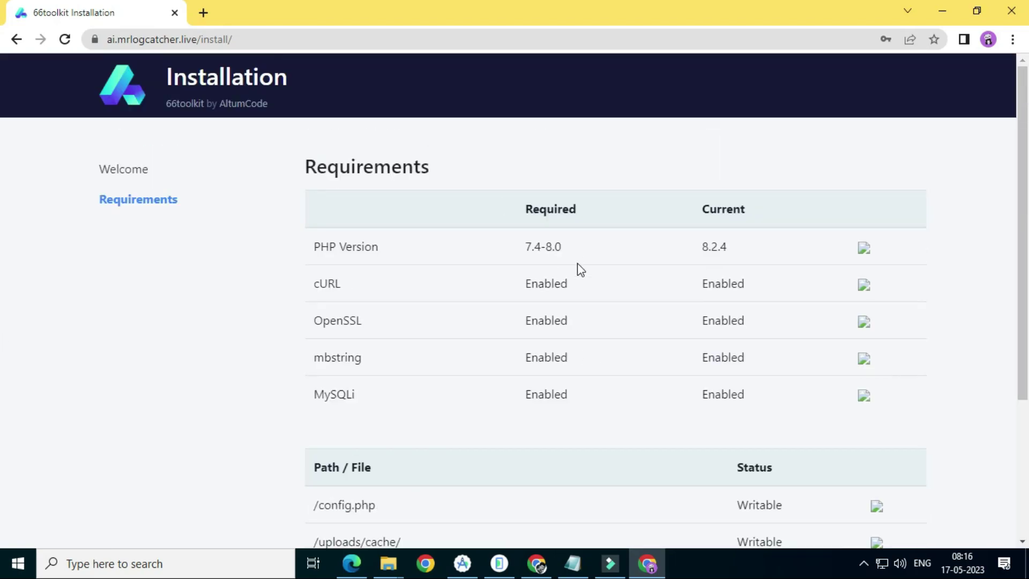
{"action": "left_click_drag", "start_coordinate": [527, 241], "coordinate": [570, 246]}
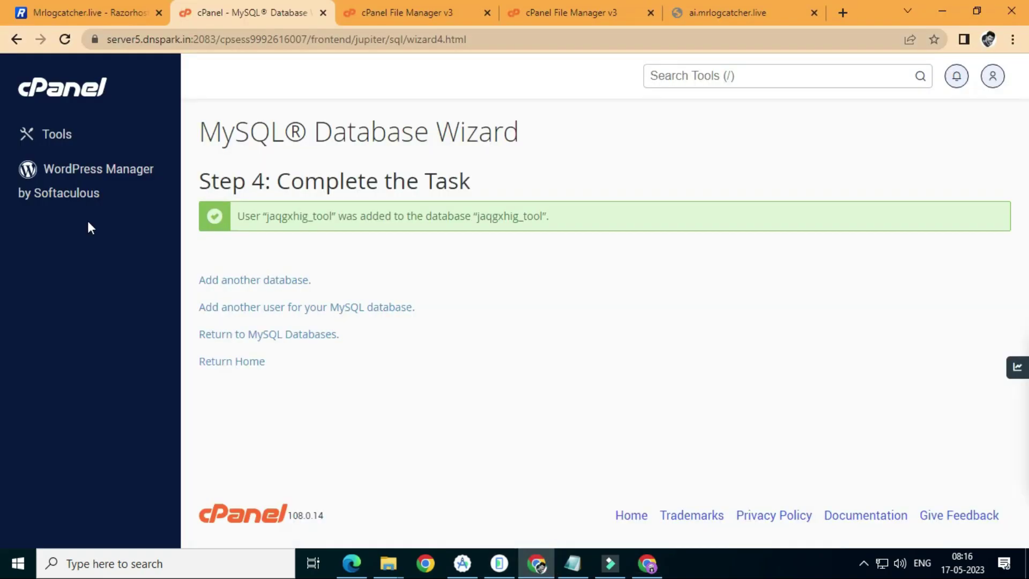
Set ai.mrlogcatcher.live to PHP 8.0 (ea-php80) in MultiPHP Manager
{"action": "left_click", "coordinate": [720, 74]}
{"action": "type", "text": "mul"}
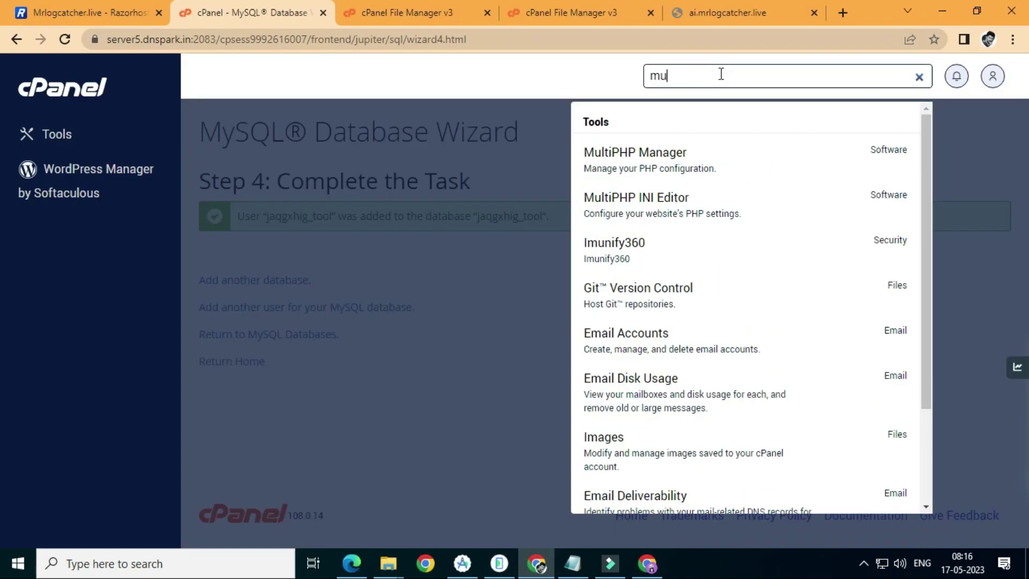
{"action": "left_click", "coordinate": [705, 154]}
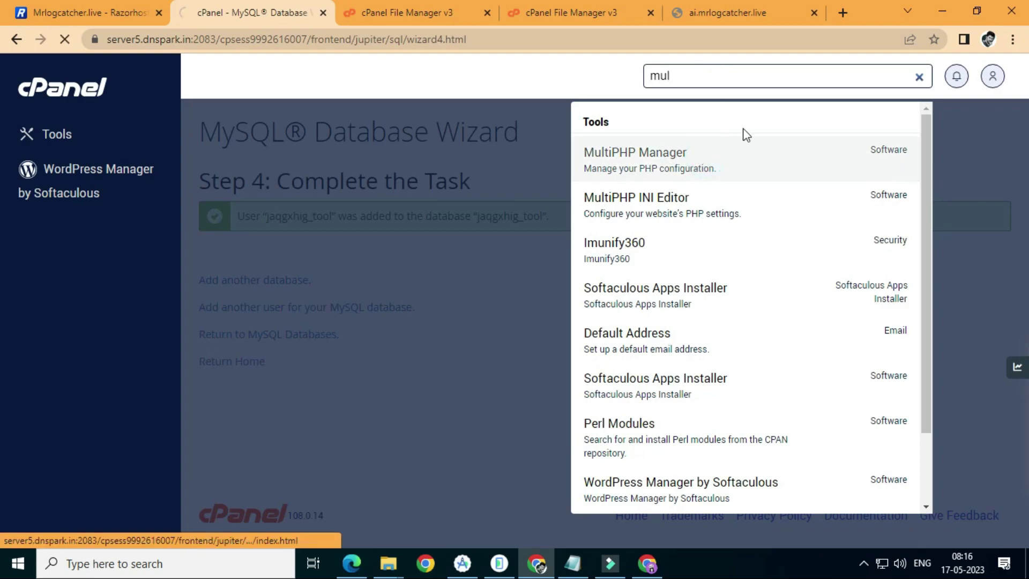
{"action": "scroll", "coordinate": [351, 466], "scroll_direction": "down", "scroll_amount": 3}
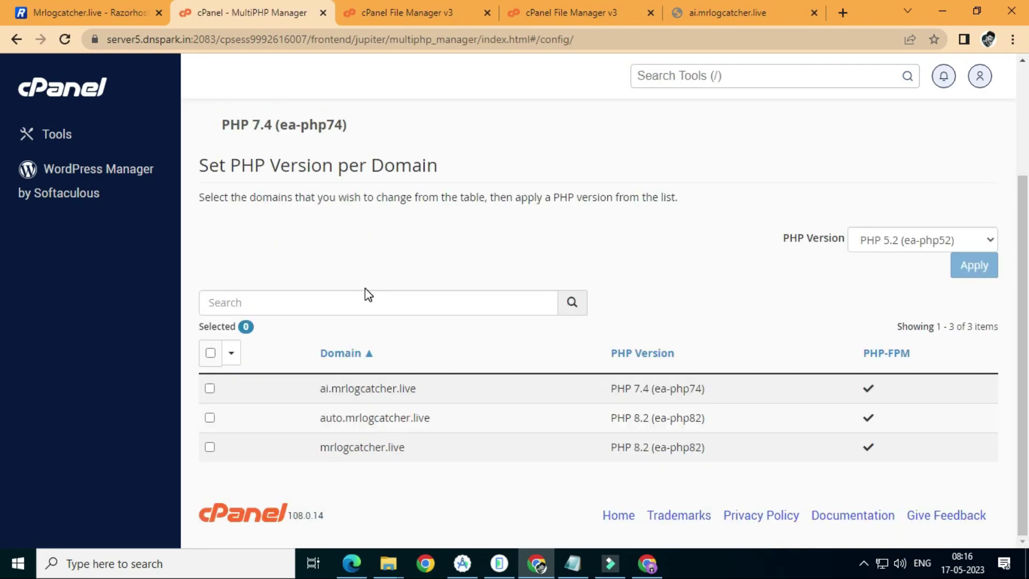
{"action": "left_click", "coordinate": [210, 389]}
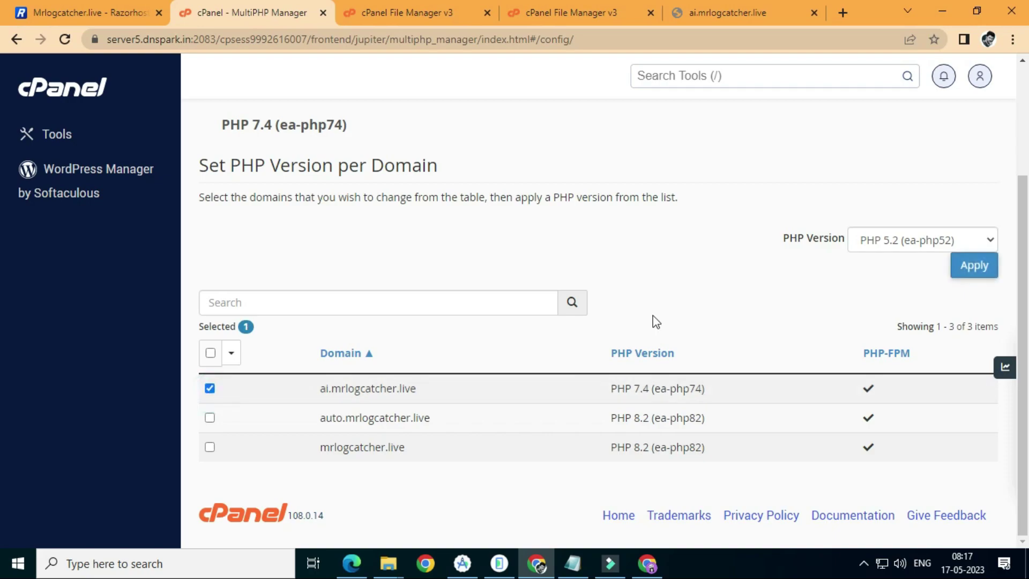
{"action": "left_click", "coordinate": [887, 245]}
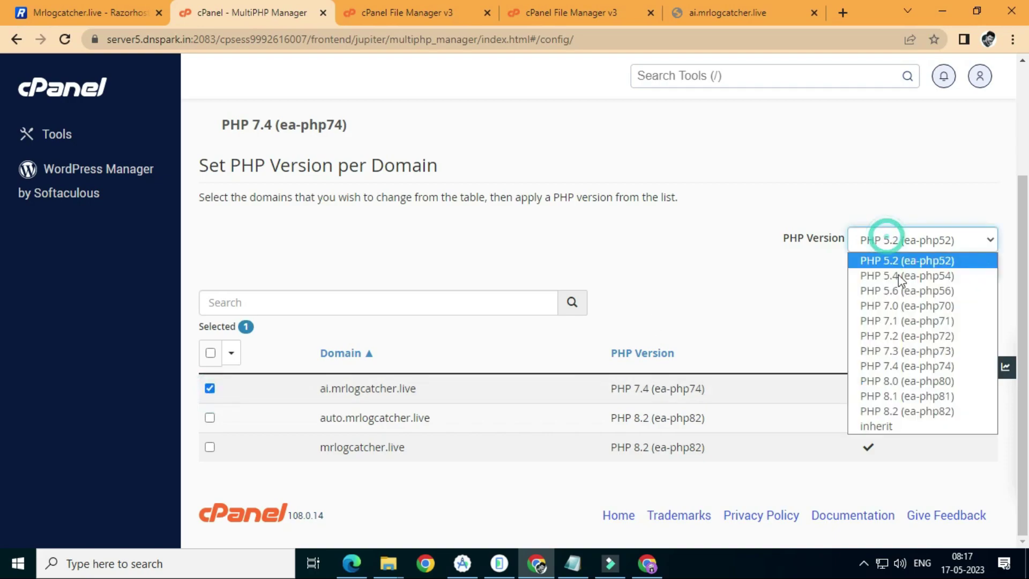
{"action": "left_click", "coordinate": [906, 381]}
{"action": "left_click", "coordinate": [961, 264]}
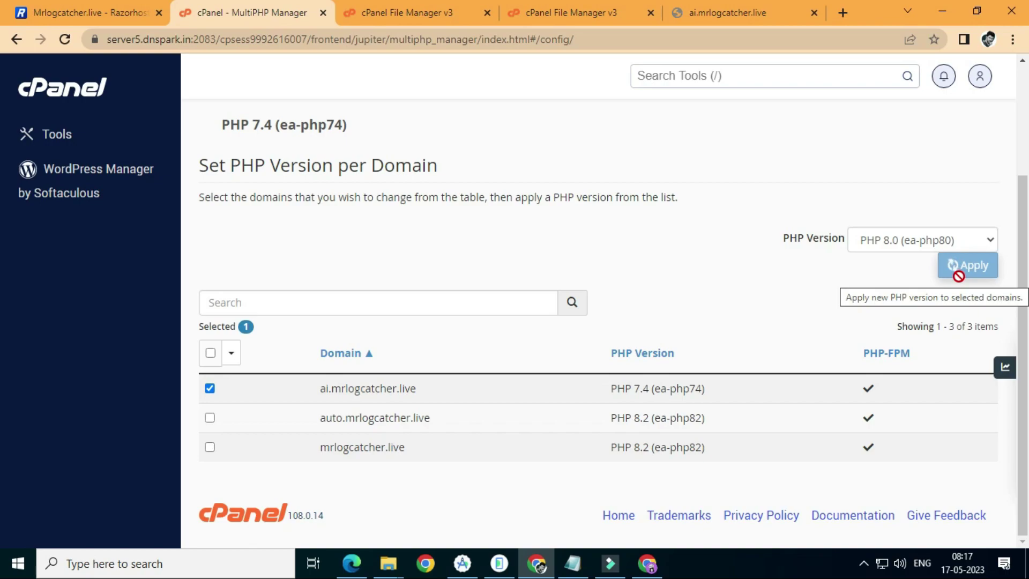
Restart the installer, then reload MultiPHP Manager to confirm the PHP 8.0 change
{"action": "left_click", "coordinate": [647, 563]}
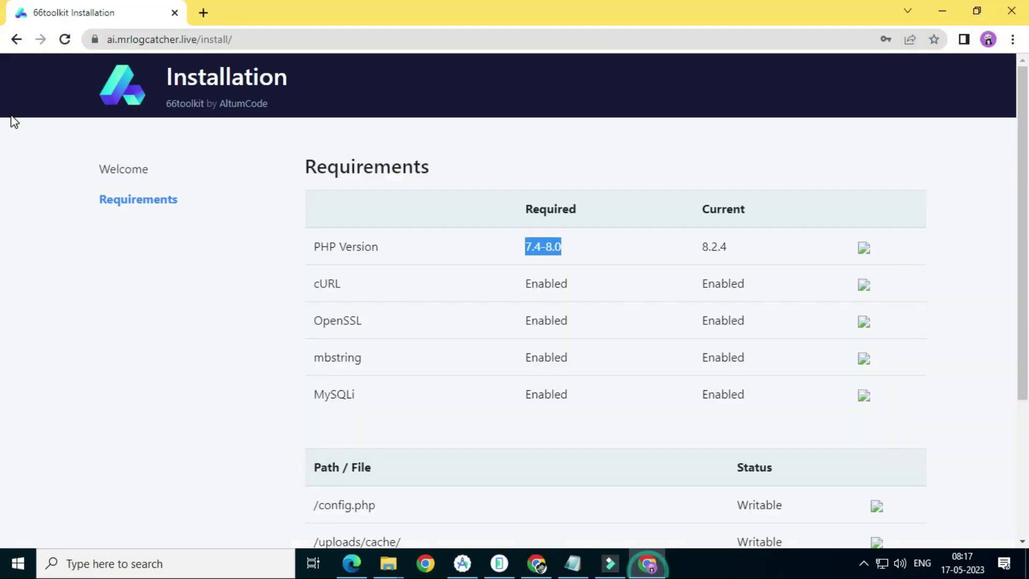
{"action": "left_click", "coordinate": [64, 39]}
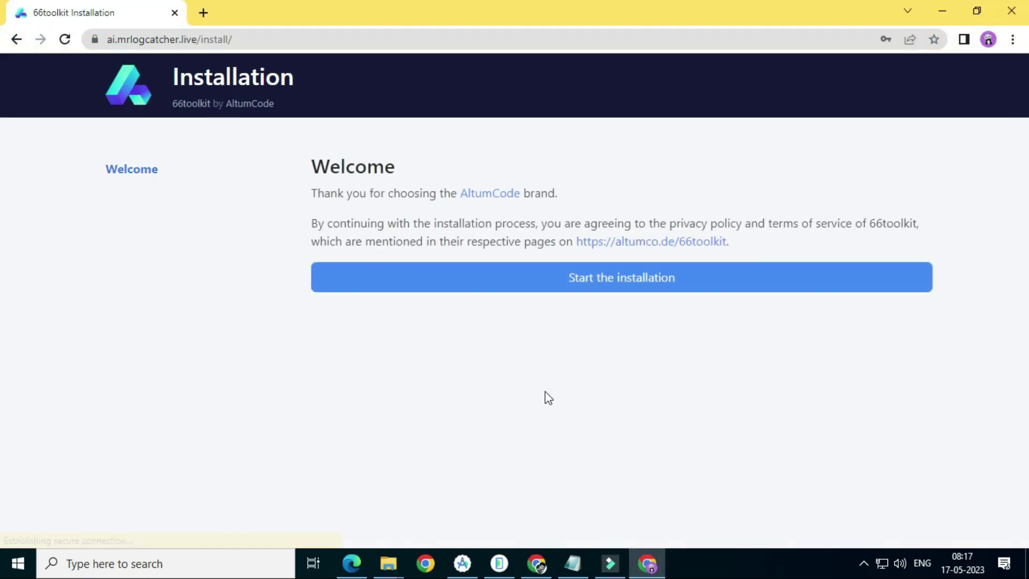
{"action": "left_click", "coordinate": [615, 295]}
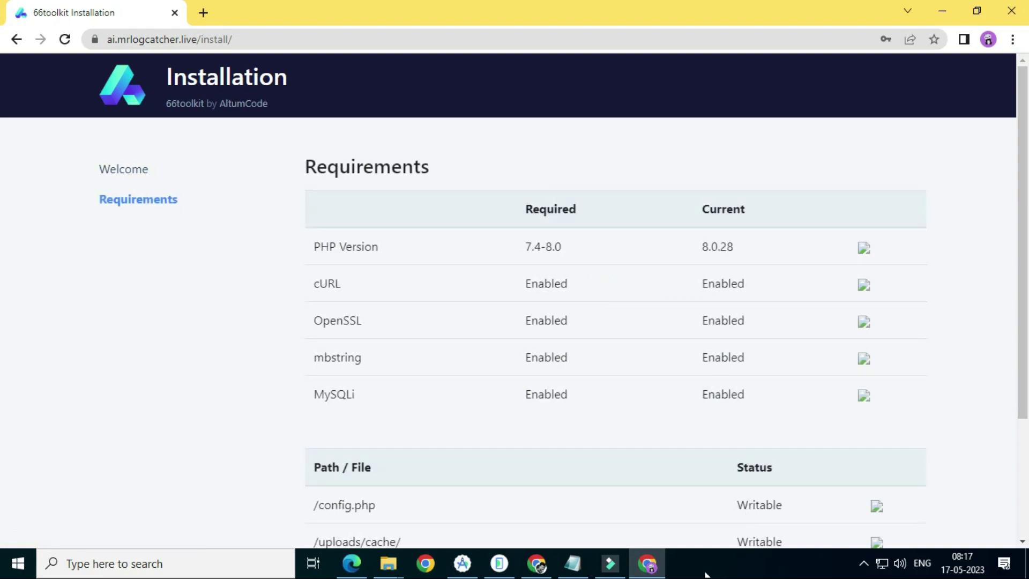
{"action": "left_click", "coordinate": [537, 563]}
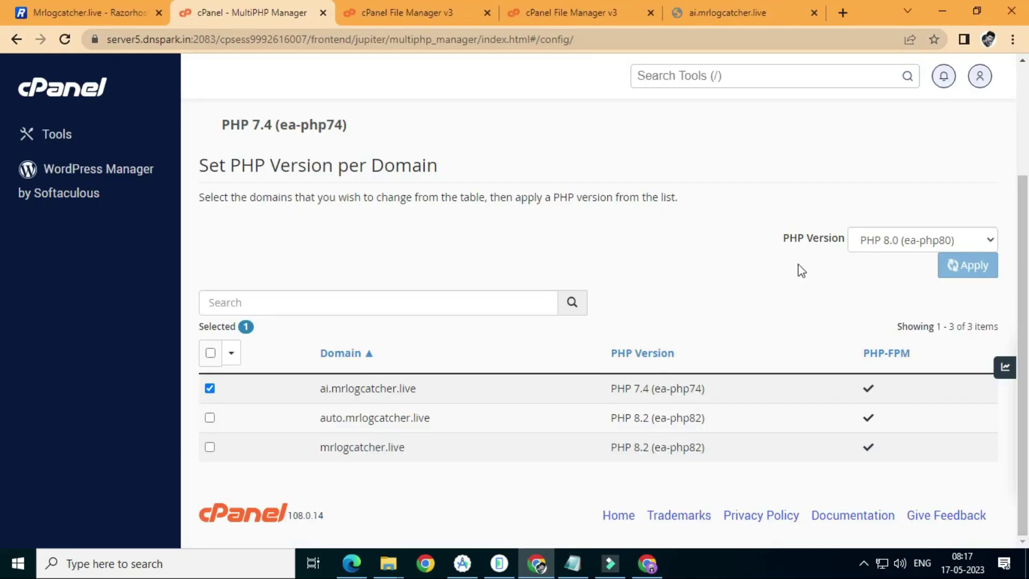
{"action": "left_click", "coordinate": [65, 40]}
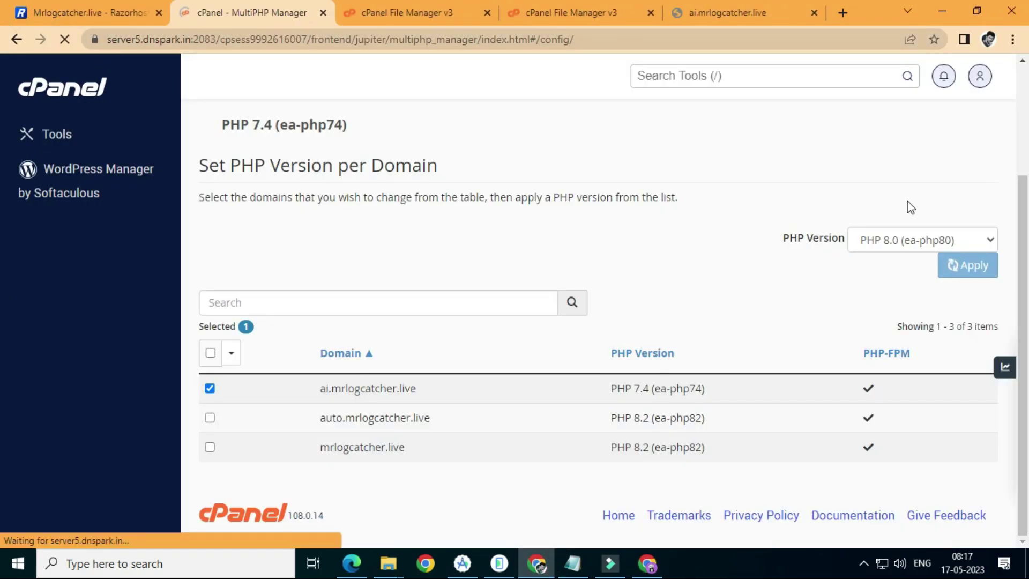
{"action": "scroll", "coordinate": [294, 413], "scroll_direction": "down", "scroll_amount": 3}
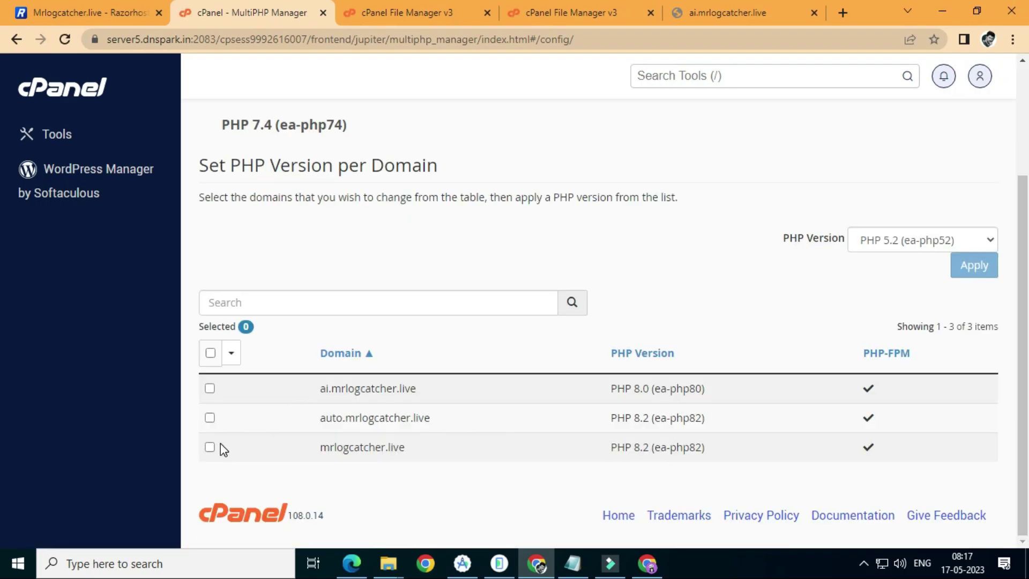
Reload the installer, pass the PHP 8.0.28 requirements check and continue to Setup
{"action": "left_click", "coordinate": [647, 563]}
{"action": "left_click", "coordinate": [63, 40]}
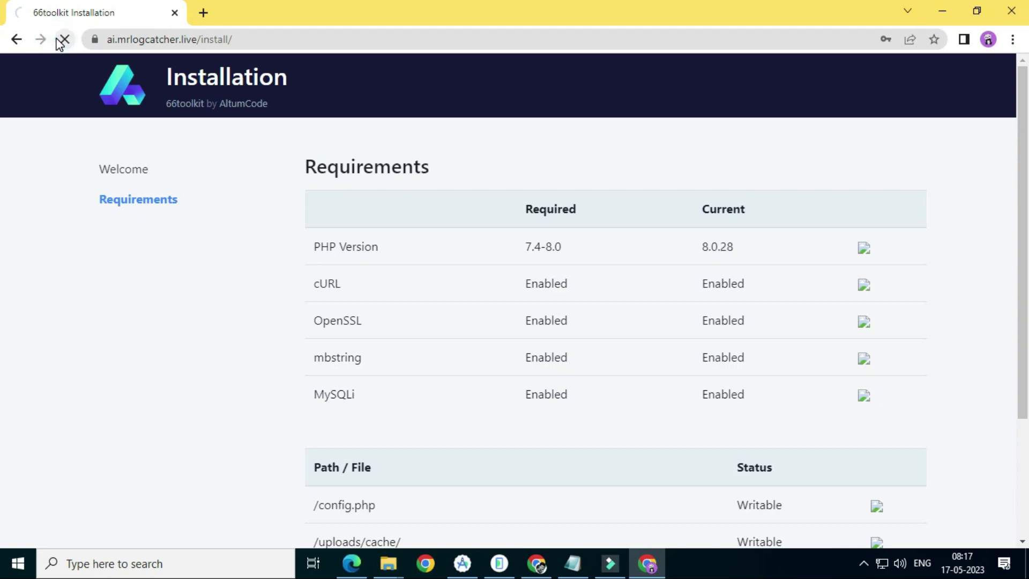
{"action": "left_click", "coordinate": [425, 273]}
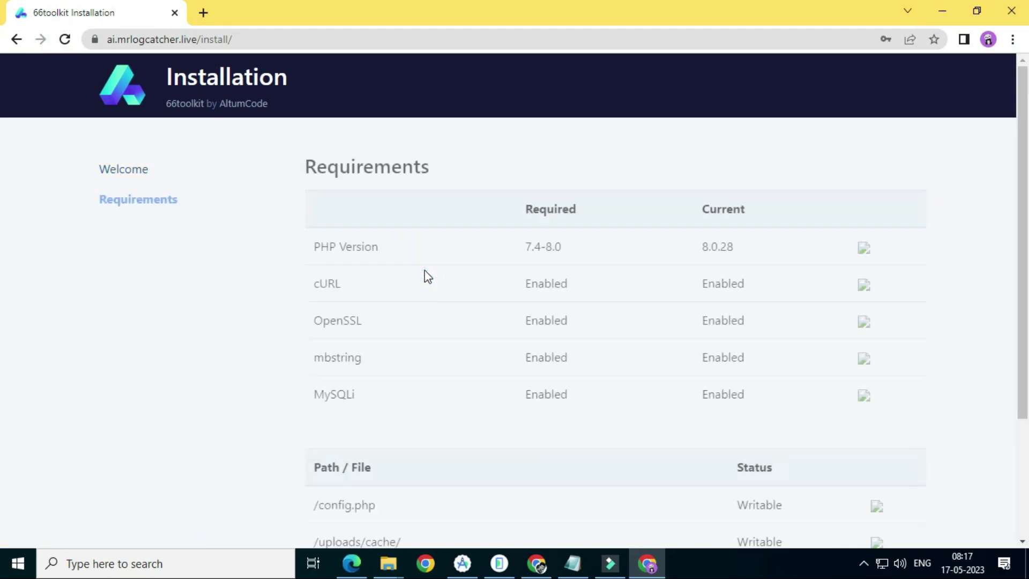
{"action": "scroll", "coordinate": [606, 444], "scroll_direction": "down", "scroll_amount": 3}
{"action": "left_click", "coordinate": [519, 533]}
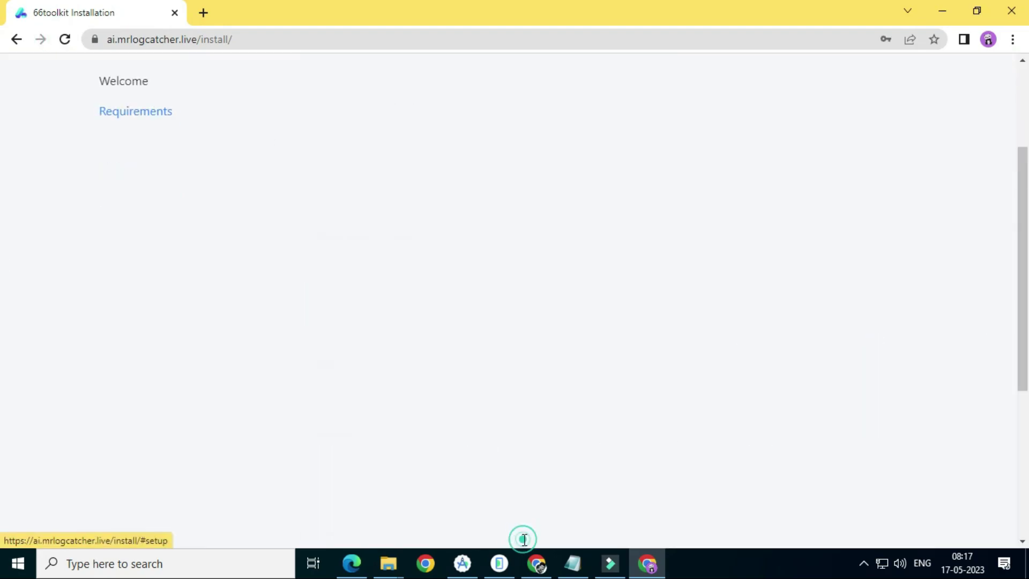
{"action": "scroll", "coordinate": [487, 317], "scroll_direction": "up", "scroll_amount": 3}
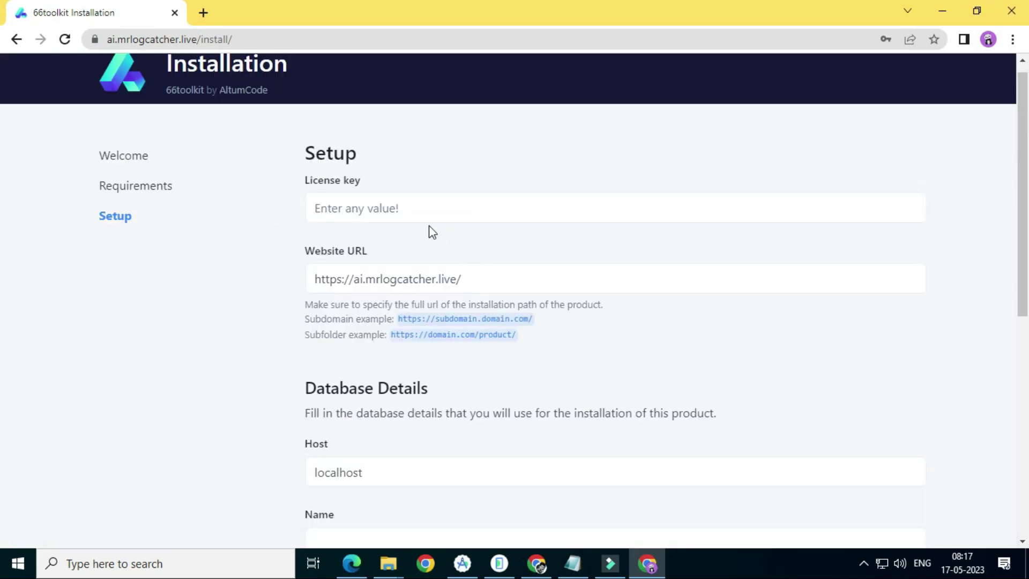
Enter the licence key in the installer's License key field
{"action": "left_click", "coordinate": [417, 203]}
{"action": "right_click", "coordinate": [417, 205]}
{"action": "left_click", "coordinate": [371, 213]}
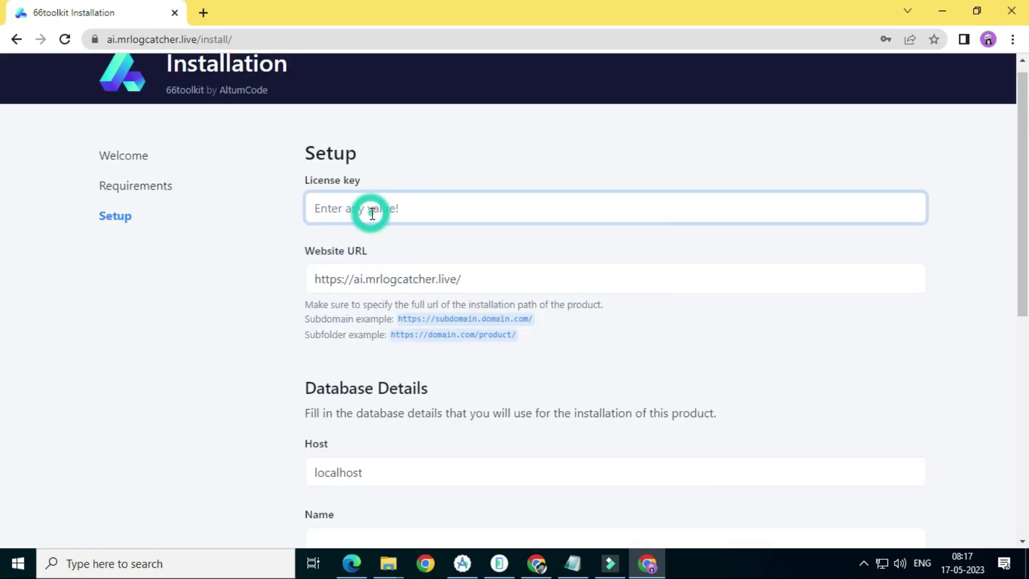
{"action": "type", "text": "1234567890"}
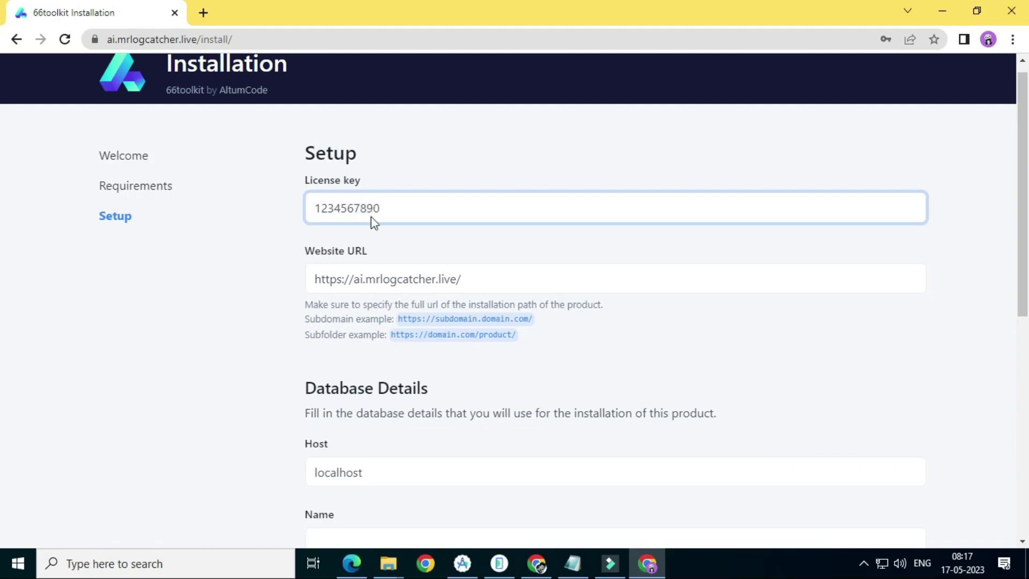
{"action": "scroll", "coordinate": [374, 222], "scroll_direction": "down", "scroll_amount": 7}
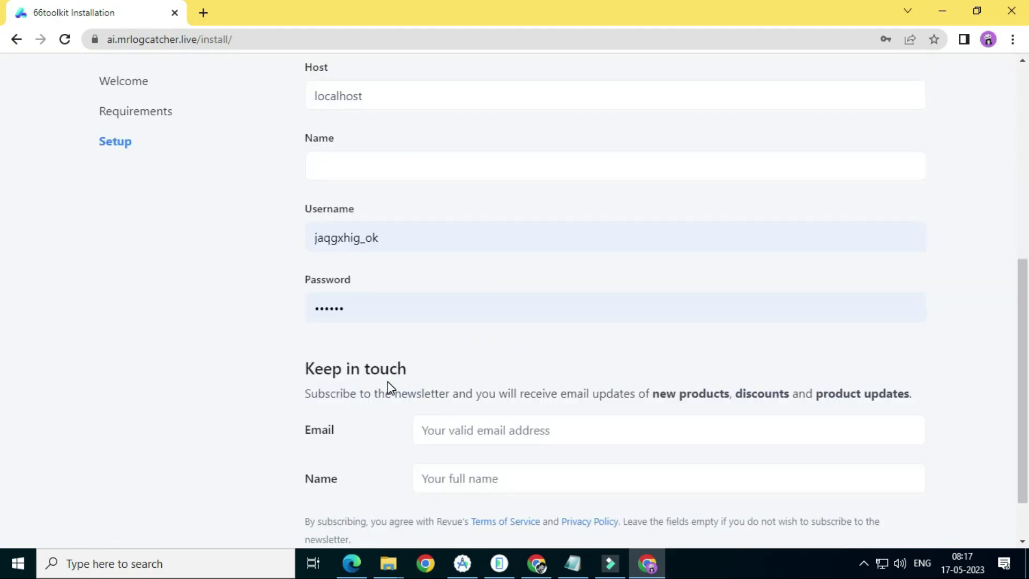
{"action": "scroll", "coordinate": [373, 210], "scroll_direction": "up", "scroll_amount": 1}
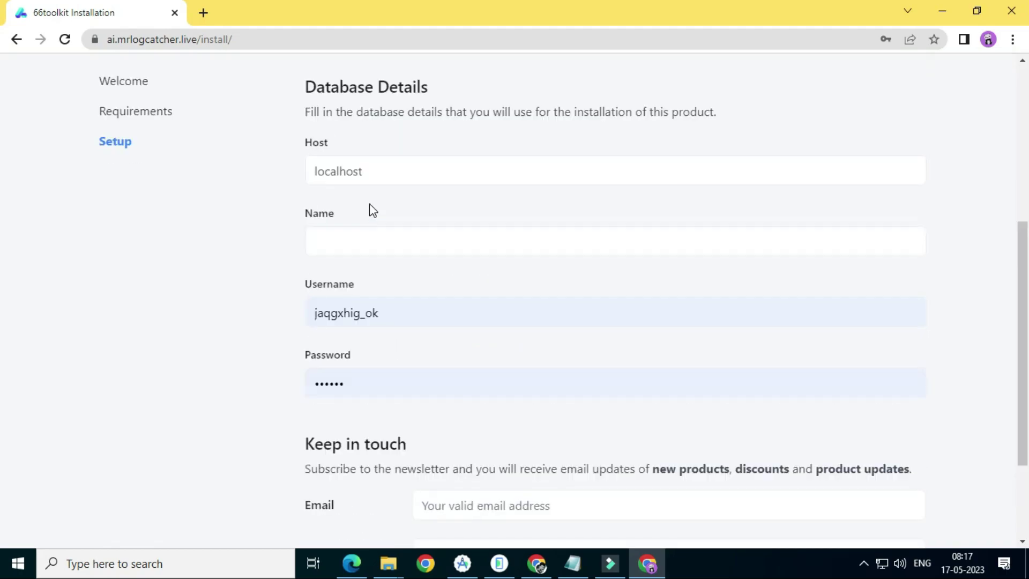
Fill in the database name, username and password with the copied values
{"action": "left_click", "coordinate": [368, 247]}
{"action": "right_click", "coordinate": [368, 248]}
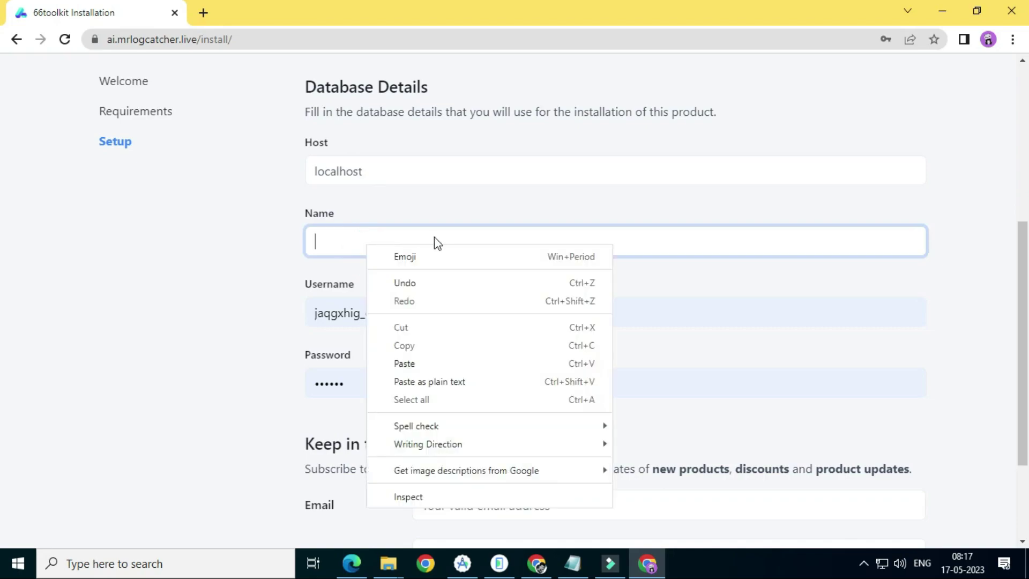
{"action": "left_click", "coordinate": [407, 371]}
{"action": "left_click_drag", "start_coordinate": [395, 313], "coordinate": [308, 312]}
{"action": "right_click", "coordinate": [352, 313]}
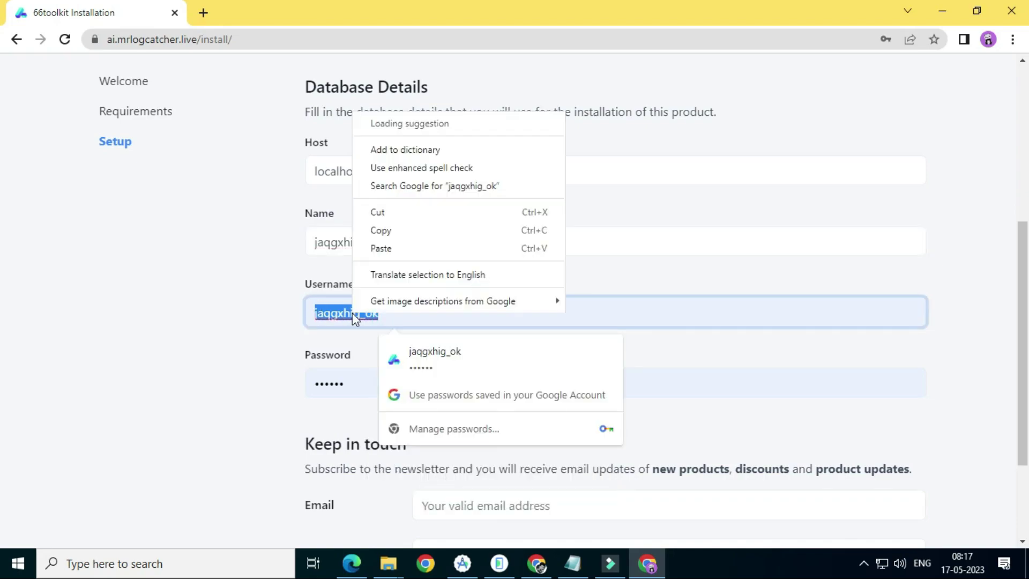
{"action": "left_click", "coordinate": [404, 214]}
{"action": "left_click", "coordinate": [377, 381]}
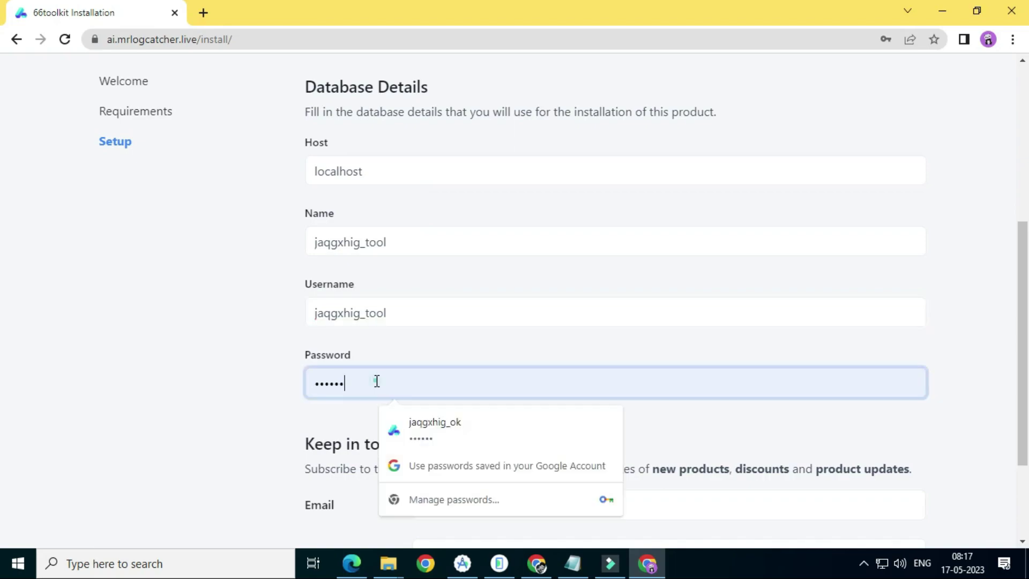
{"action": "left_click_drag", "start_coordinate": [377, 382], "coordinate": [308, 390]}
{"action": "right_click", "coordinate": [326, 393]}
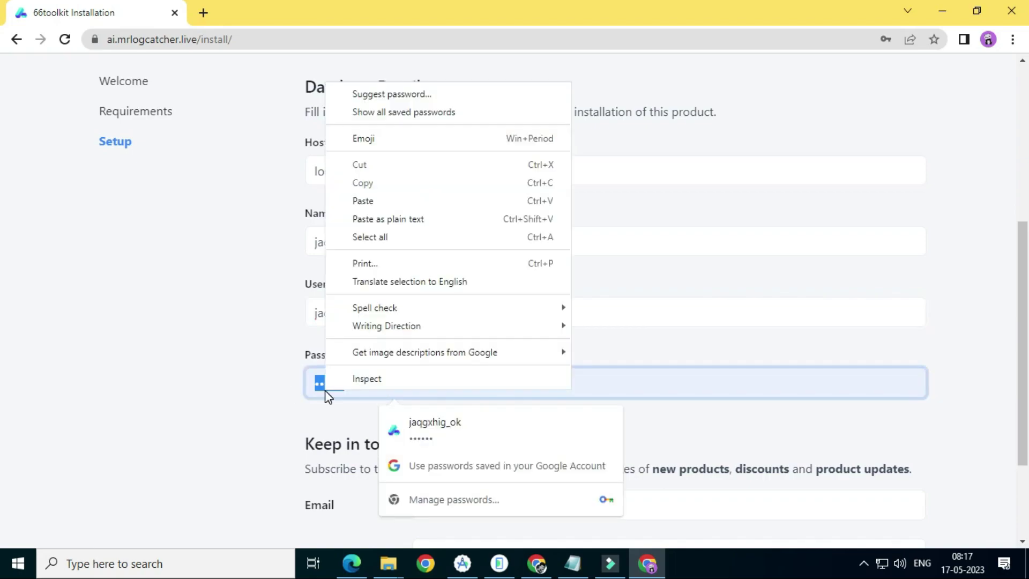
{"action": "left_click", "coordinate": [374, 193]}
{"action": "scroll", "coordinate": [511, 285], "scroll_direction": "down", "scroll_amount": 3}
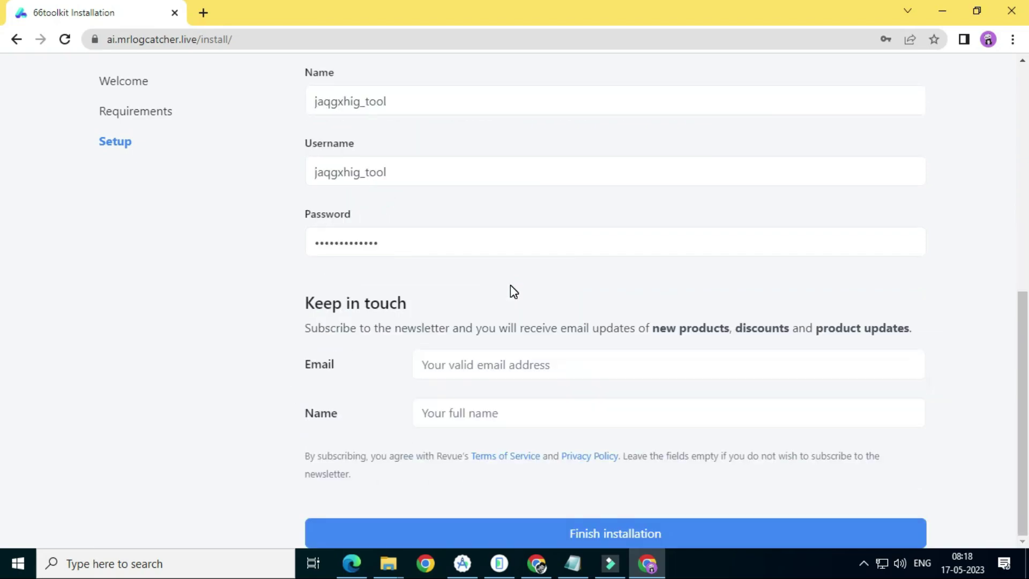
Enter the newsletter e-mail and name, then finish the installation
{"action": "left_click", "coordinate": [516, 364]}
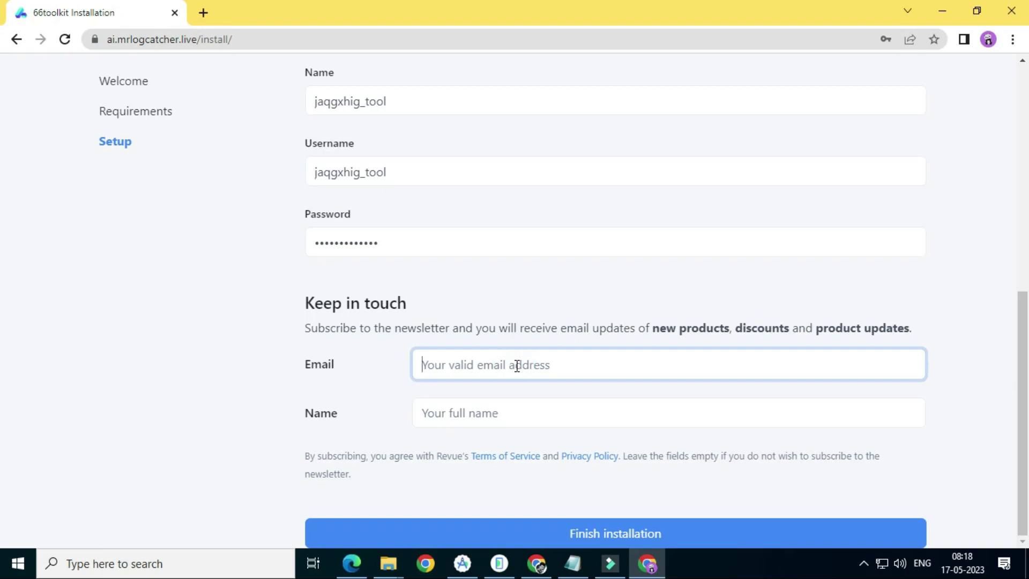
{"action": "type", "text": "admin@gmail.com"}
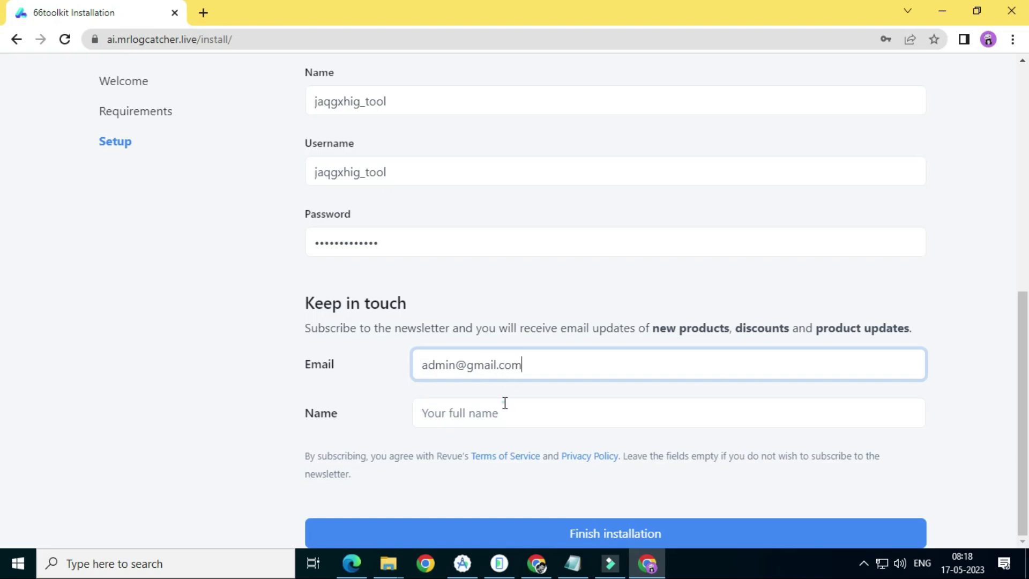
{"action": "left_click", "coordinate": [505, 402]}
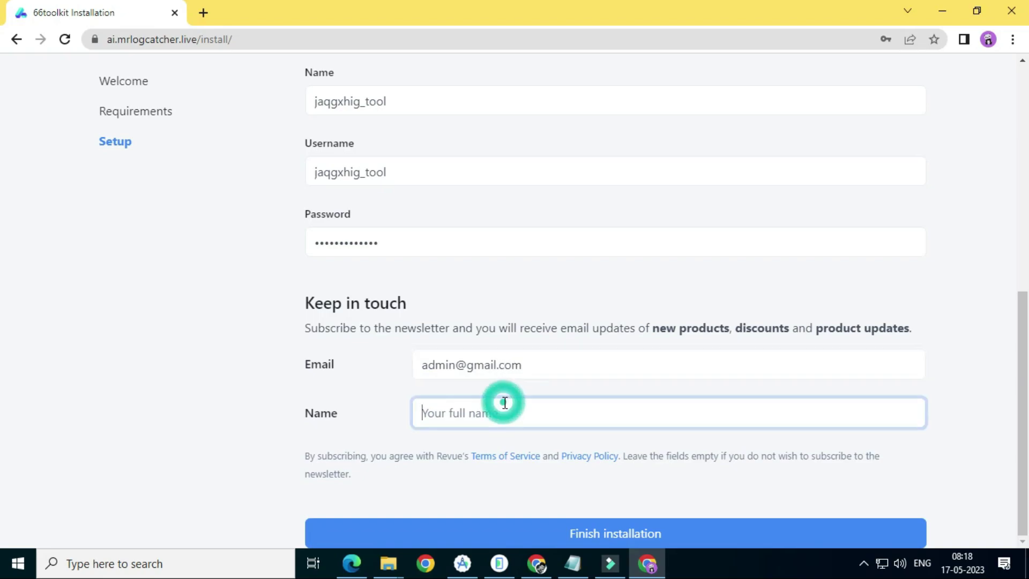
{"action": "type", "text": "admin"}
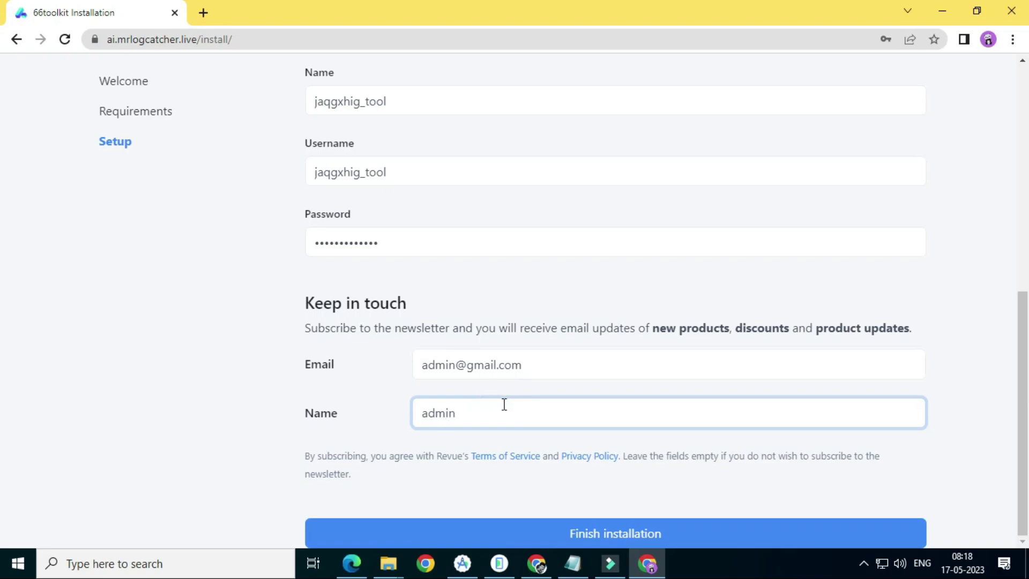
{"action": "left_click", "coordinate": [563, 536]}
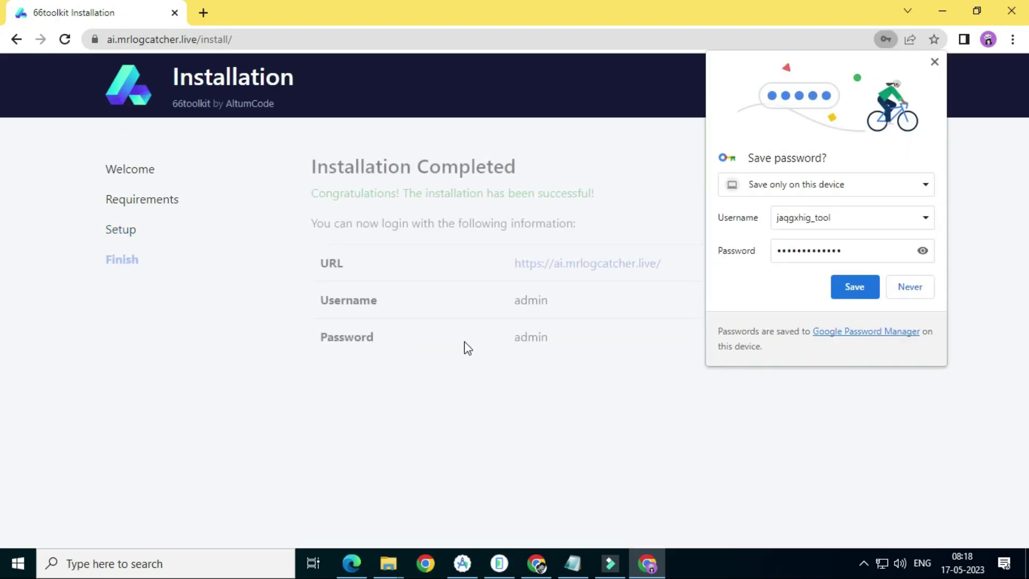
Save the database credentials in Chrome and open the site URL in a new tab
{"action": "left_click", "coordinate": [860, 292]}
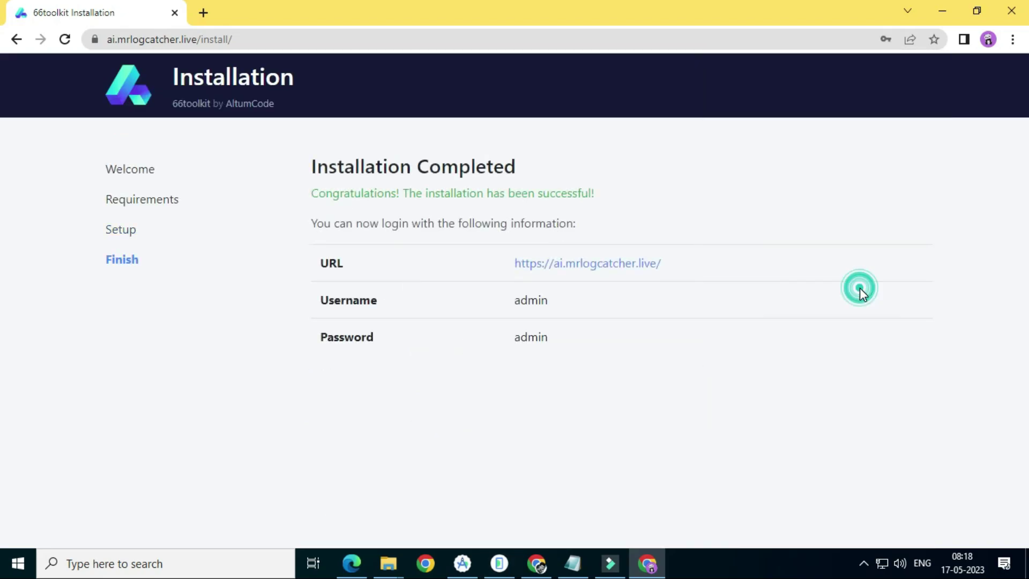
{"action": "right_click", "coordinate": [601, 268]}
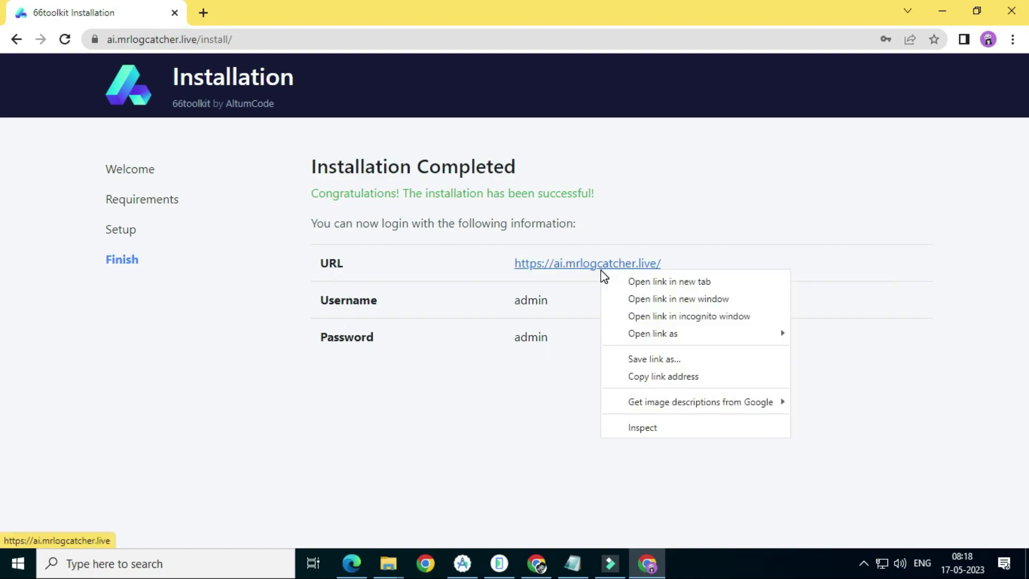
{"action": "left_click", "coordinate": [636, 281]}
{"action": "left_click", "coordinate": [257, 12]}
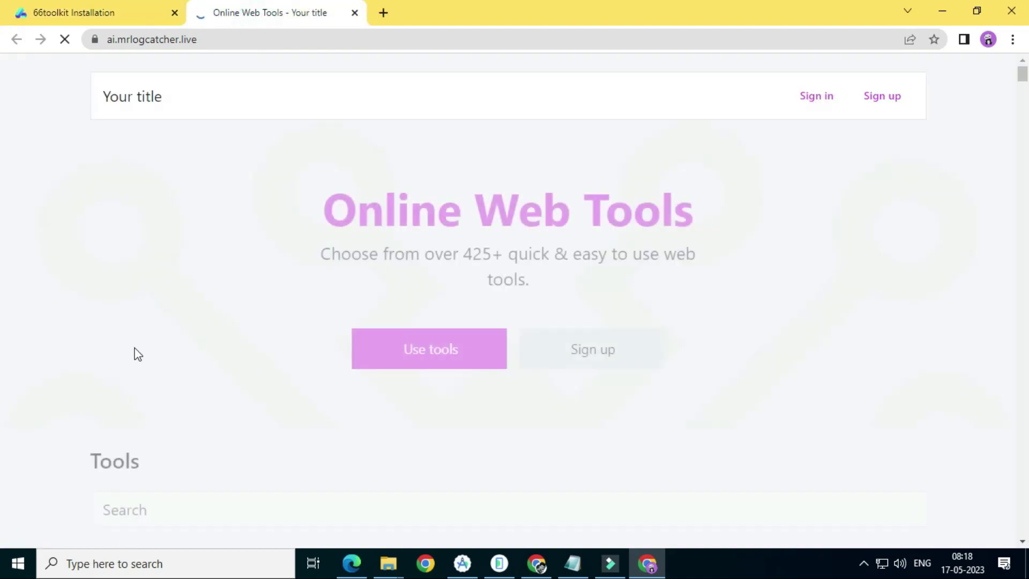
Browse the Online Web Tools homepage listing 425+ tools, then revisit the Installation Completed tab
{"action": "scroll", "coordinate": [321, 207], "scroll_direction": "down", "scroll_amount": 15}
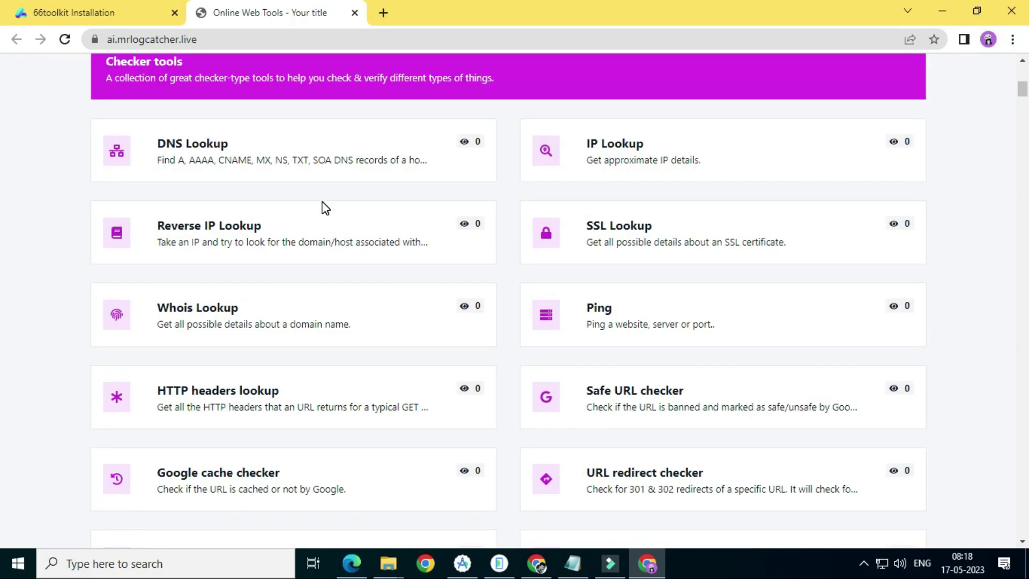
{"action": "scroll", "coordinate": [325, 208], "scroll_direction": "down", "scroll_amount": 20}
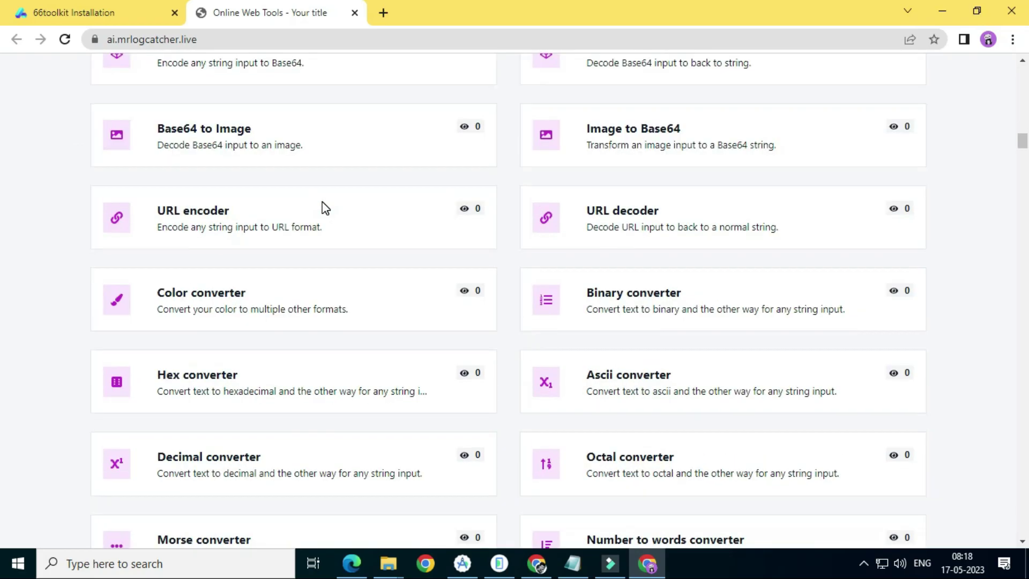
{"action": "scroll", "coordinate": [325, 208], "scroll_direction": "down", "scroll_amount": 20}
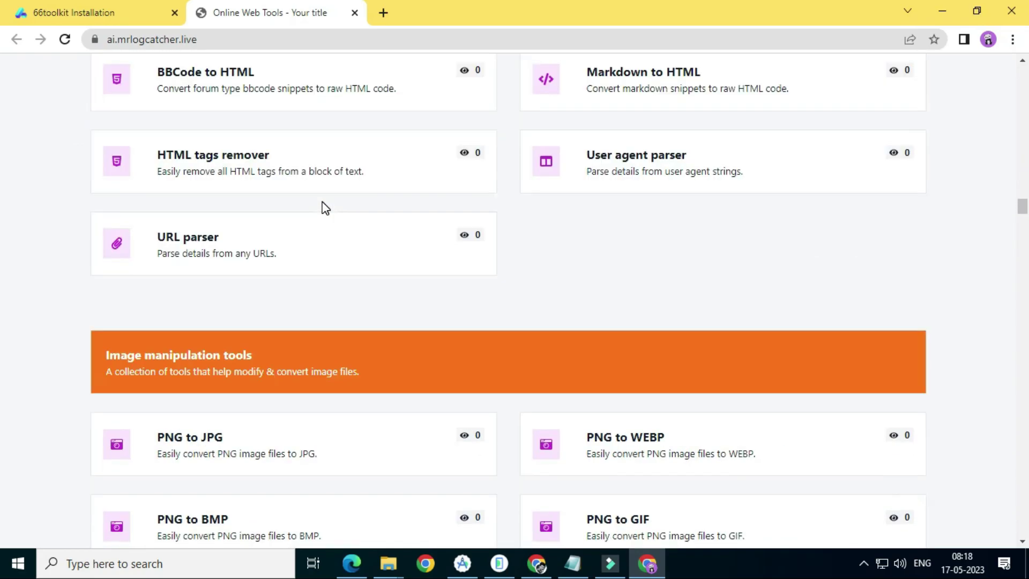
{"action": "scroll", "coordinate": [325, 208], "scroll_direction": "down", "scroll_amount": 20}
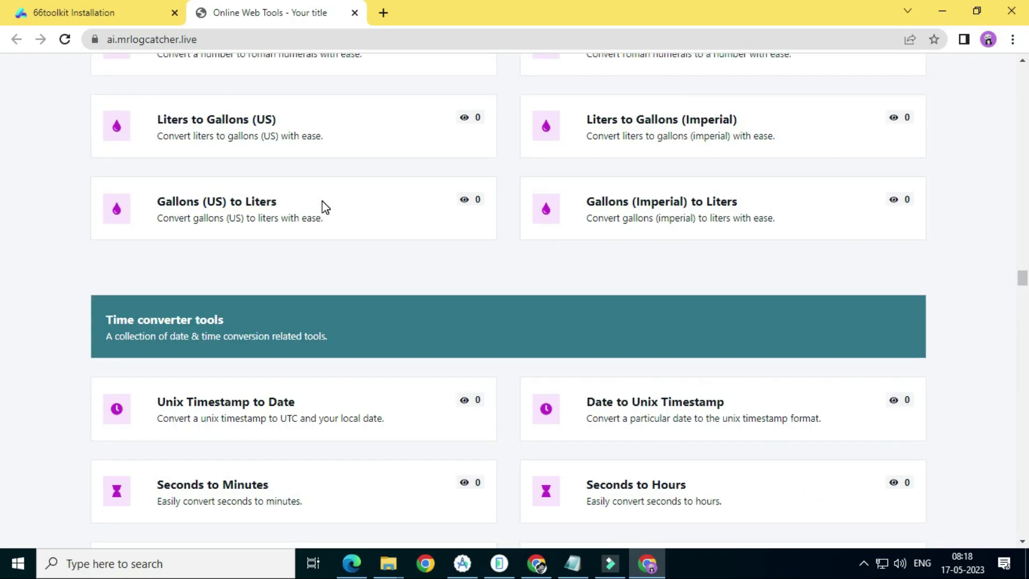
{"action": "scroll", "coordinate": [326, 208], "scroll_direction": "down", "scroll_amount": 20}
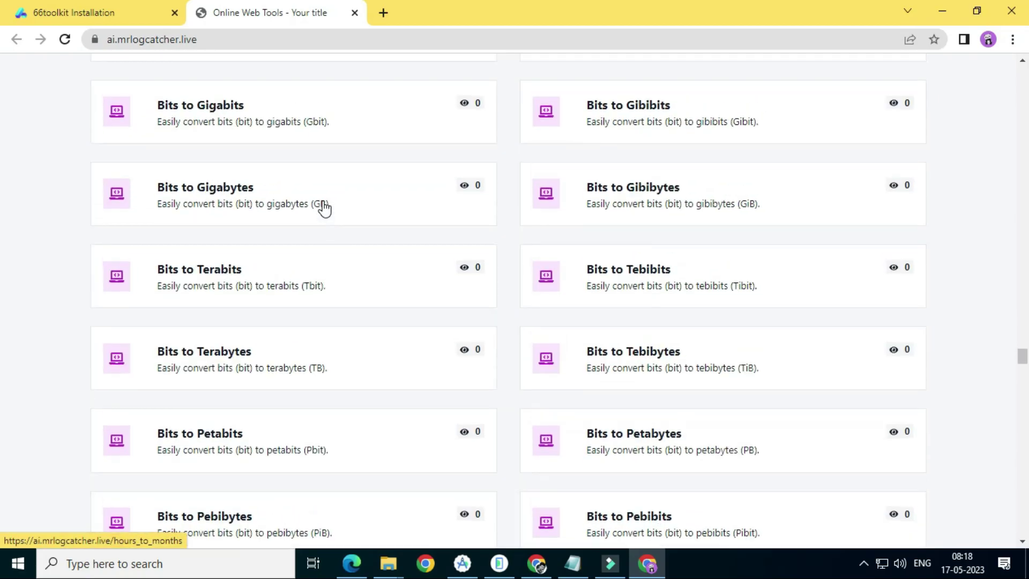
{"action": "scroll", "coordinate": [326, 208], "scroll_direction": "down", "scroll_amount": 20}
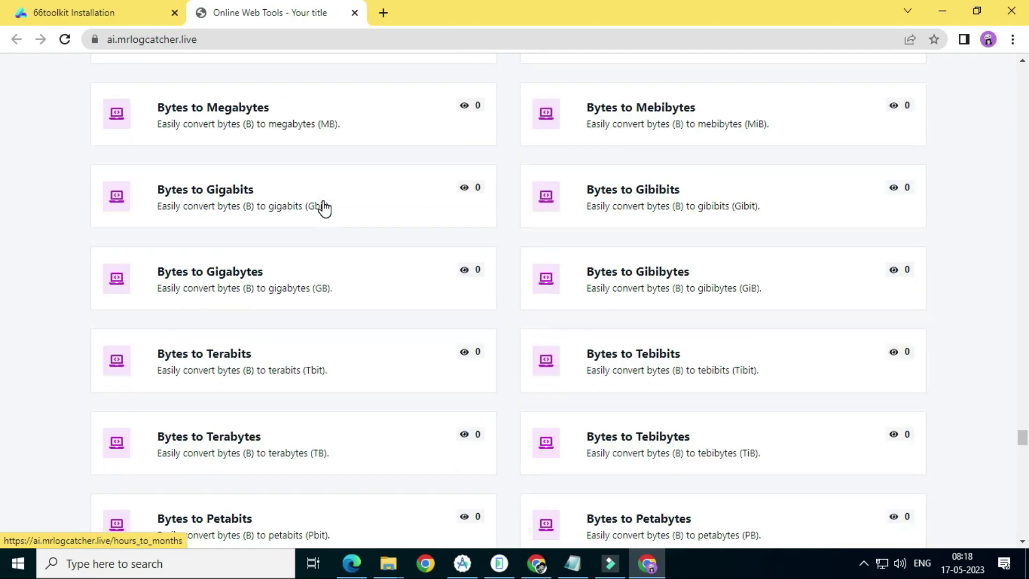
{"action": "scroll", "coordinate": [326, 208], "scroll_direction": "down", "scroll_amount": 20}
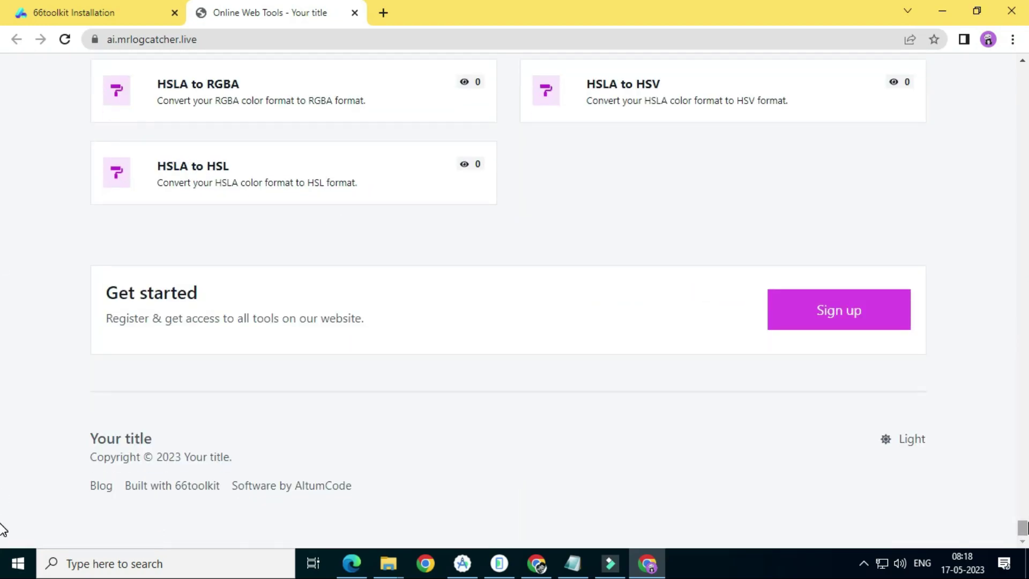
{"action": "left_click_drag", "start_coordinate": [1022, 528], "coordinate": [1016, 351]}
{"action": "key", "text": "Home"}
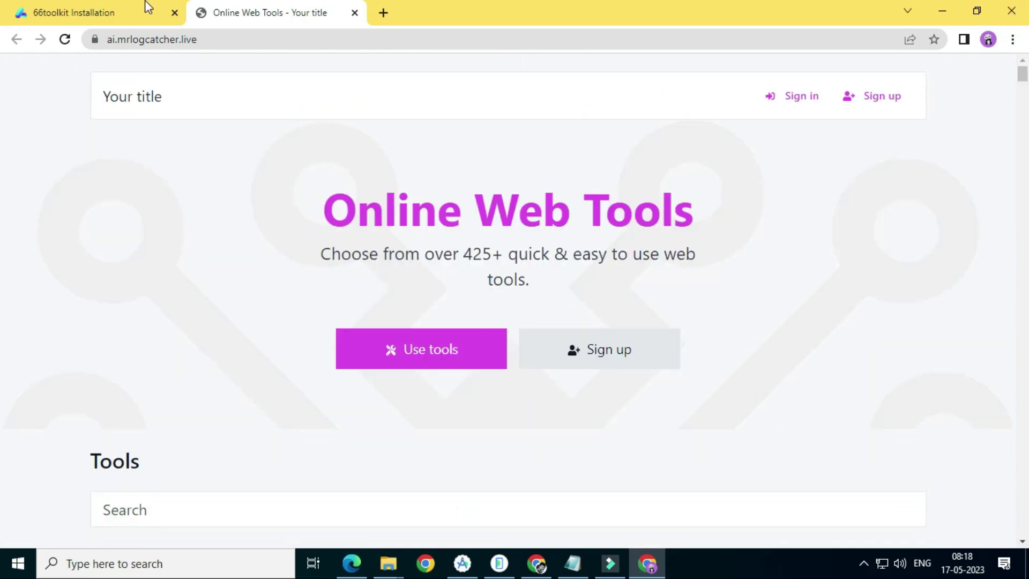
{"action": "left_click", "coordinate": [150, 5]}
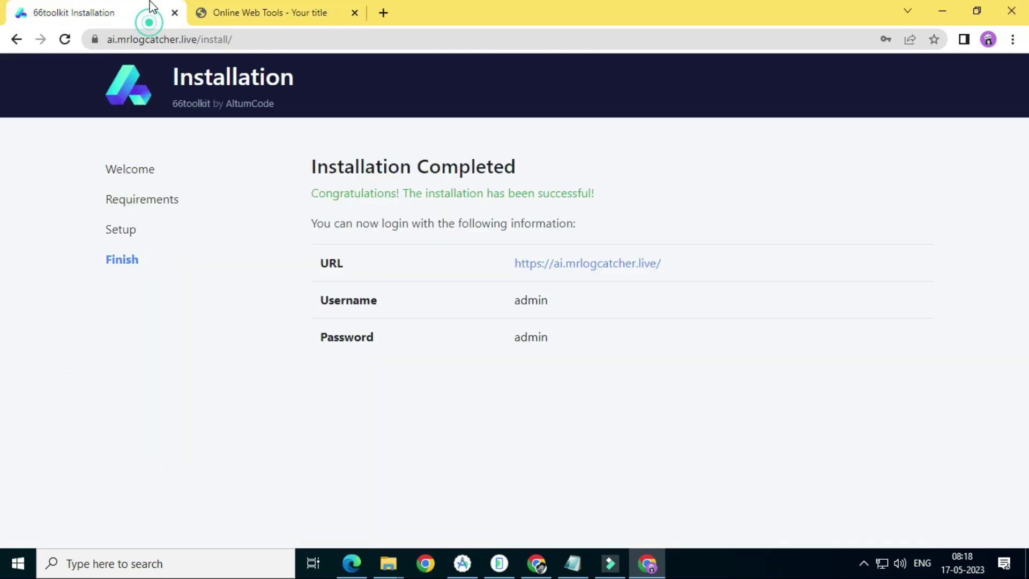
{"action": "left_click", "coordinate": [285, 5]}
Load the site's /admin address to reach the sign-in page
{"action": "left_click", "coordinate": [266, 37]}
{"action": "left_click", "coordinate": [299, 37]}
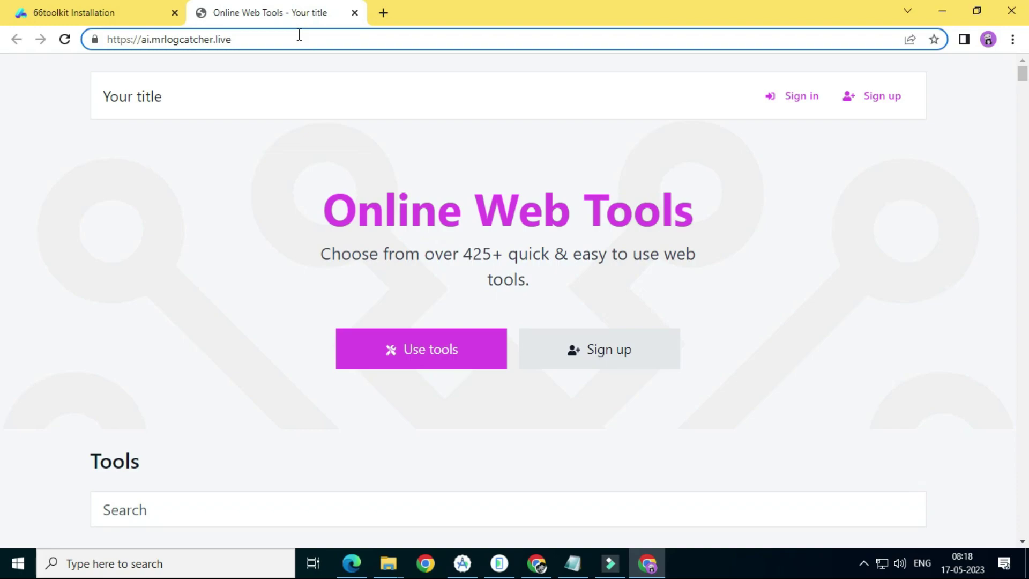
{"action": "type", "text": "/admin"}
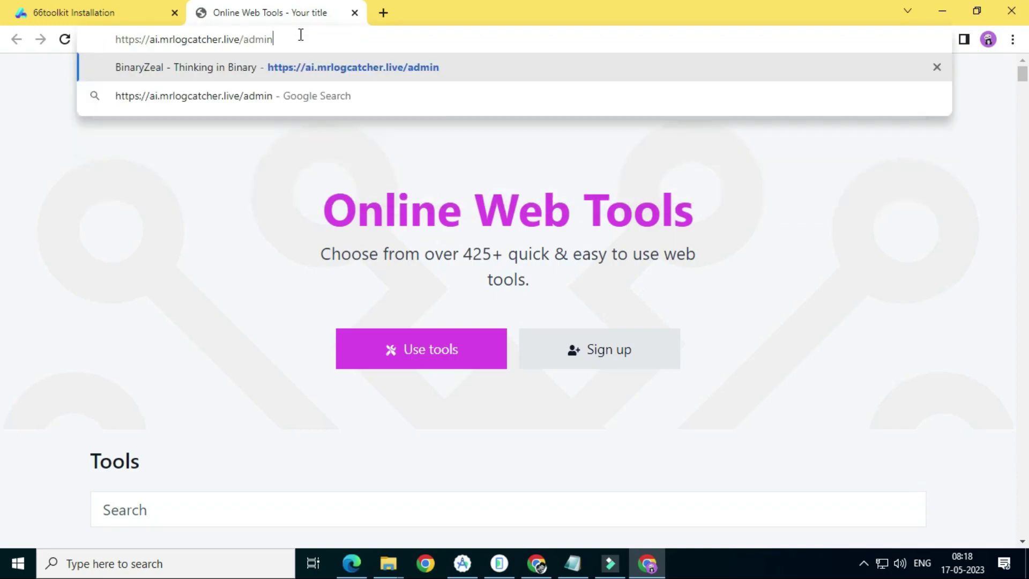
{"action": "key", "text": "Return"}
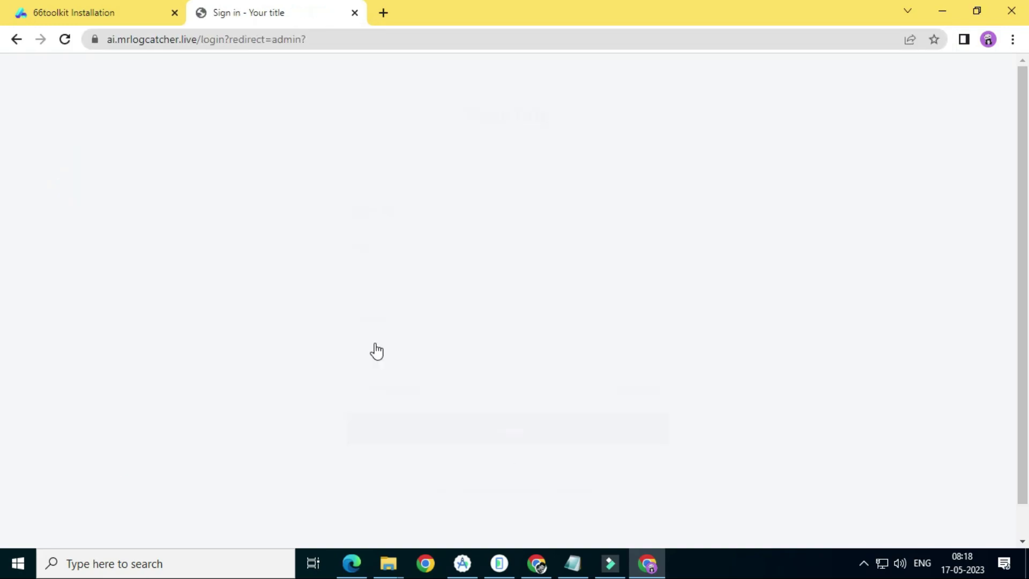
Sign in with the suggested admin e-mail and a retyped account password
{"action": "double_click", "coordinate": [469, 269]}
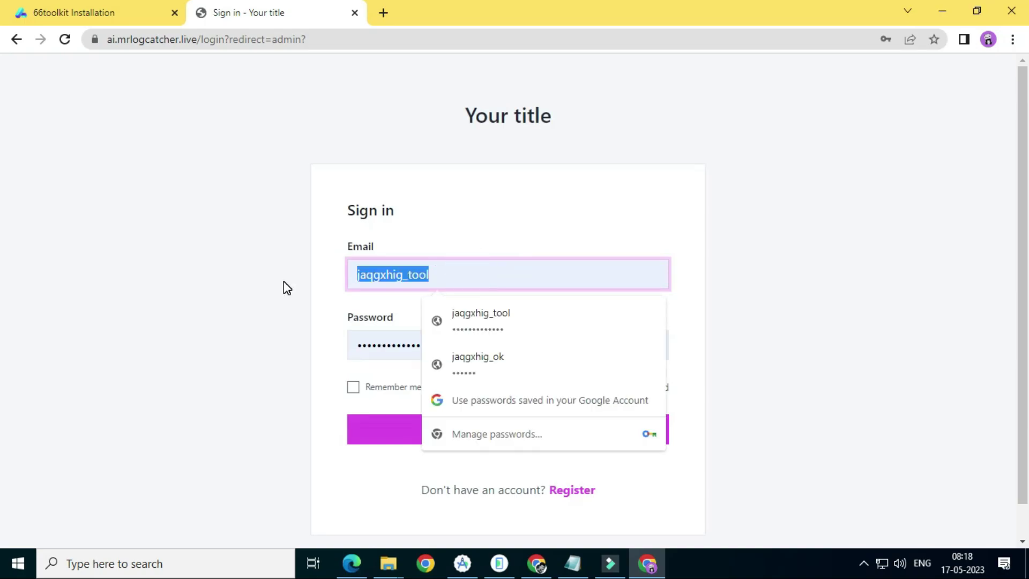
{"action": "type", "text": "admin@gmail.com"}
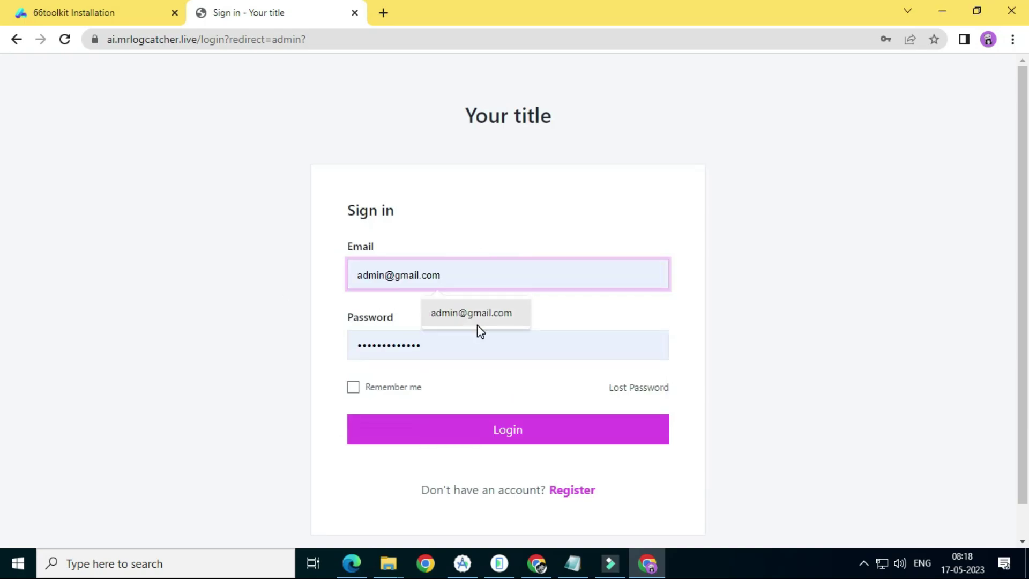
{"action": "left_click", "coordinate": [477, 325]}
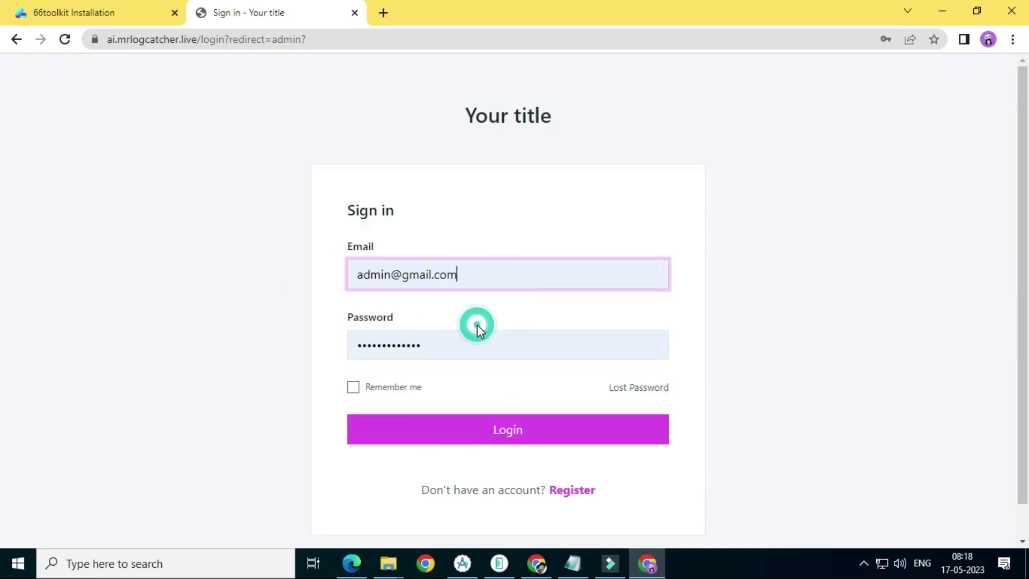
{"action": "left_click", "coordinate": [450, 346]}
{"action": "key", "text": "ctrl+a"}
{"action": "key", "text": "BackSpace"}
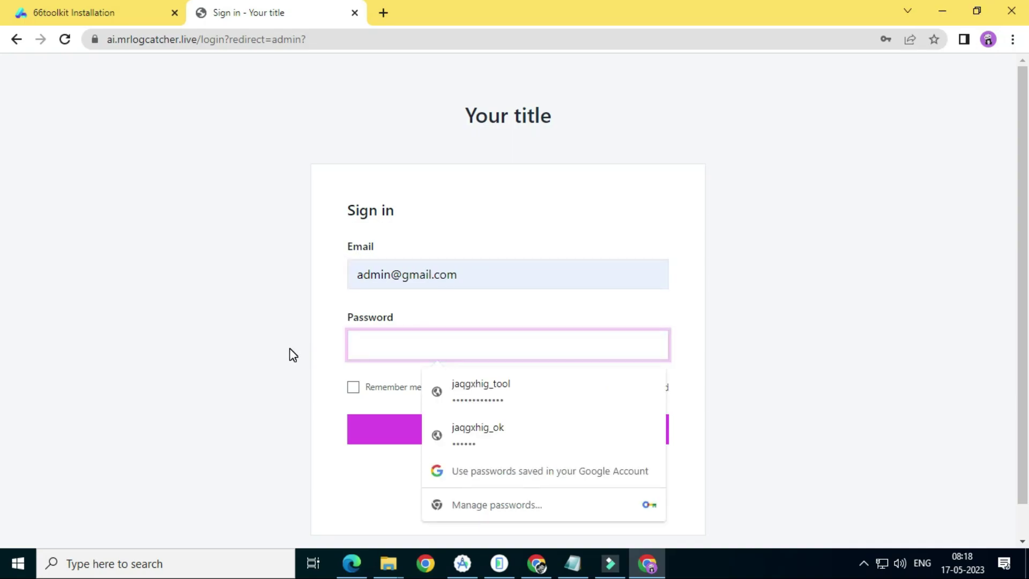
{"action": "type", "text": "1234"}
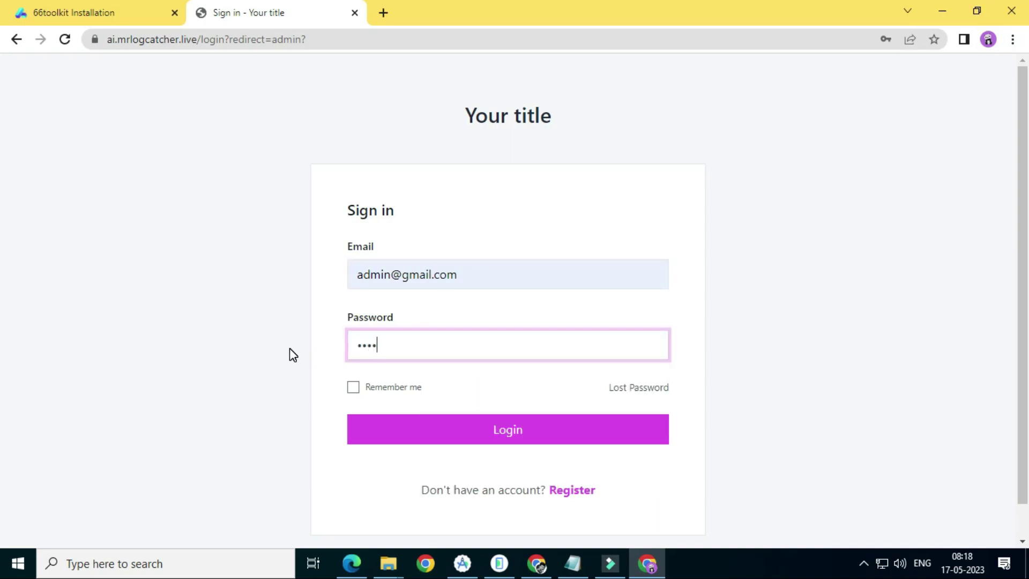
{"action": "type", "text": "5678"}
{"action": "key", "text": "Return"}
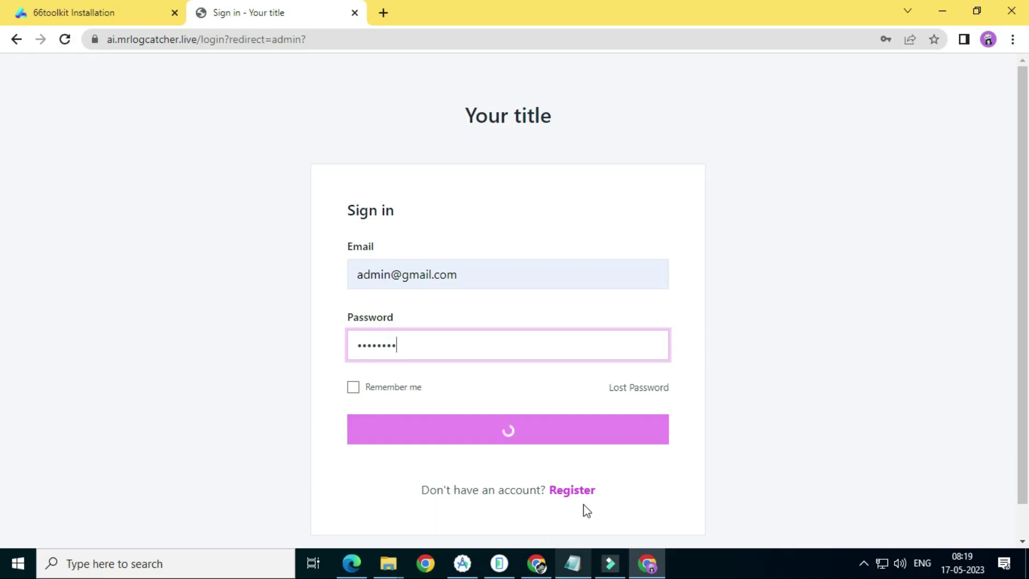
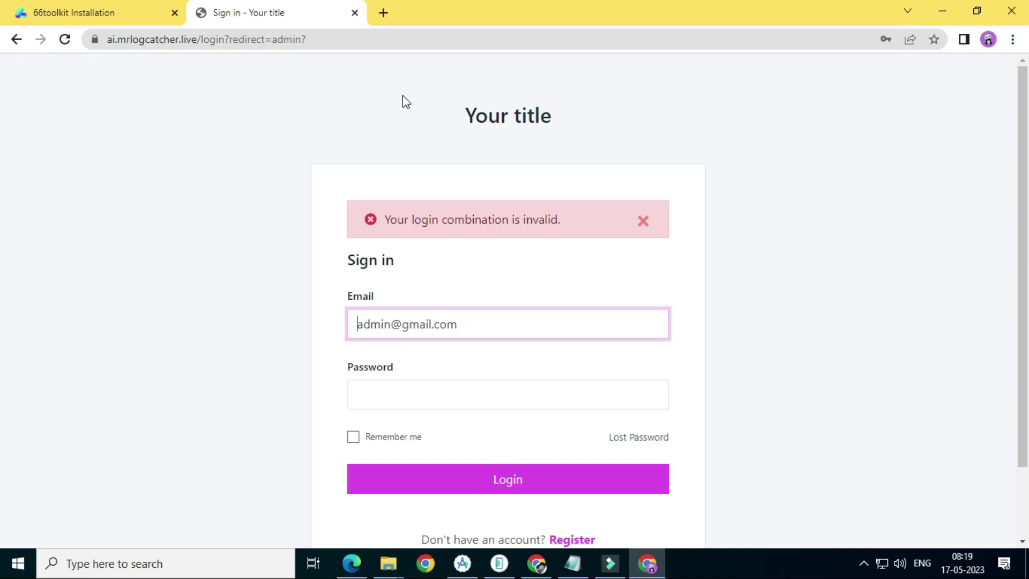
Search the cPanel tools for 'php' and launch phpMyAdmin from the results
{"action": "left_click", "coordinate": [536, 563]}
{"action": "left_click", "coordinate": [701, 75]}
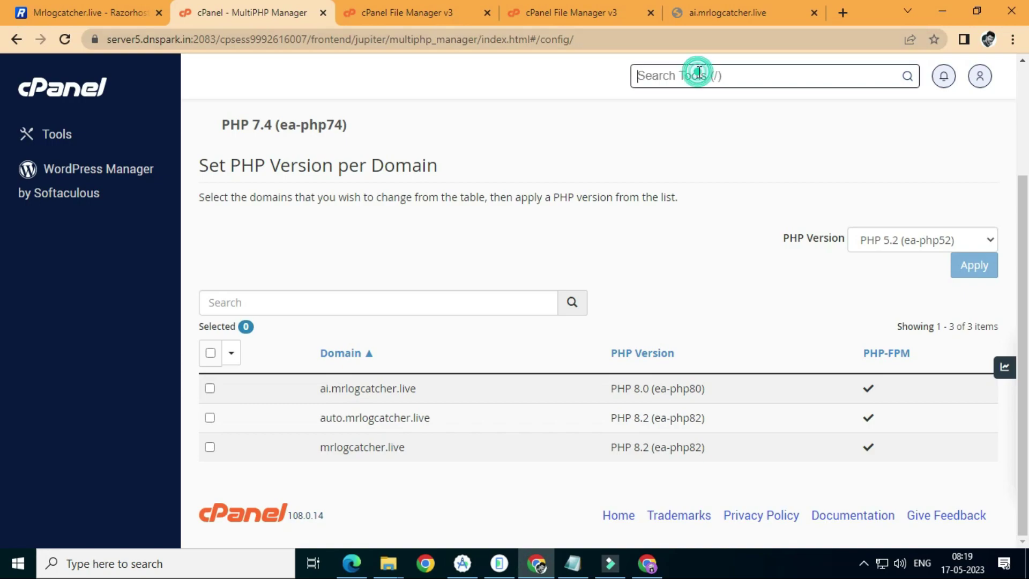
{"action": "type", "text": "php"}
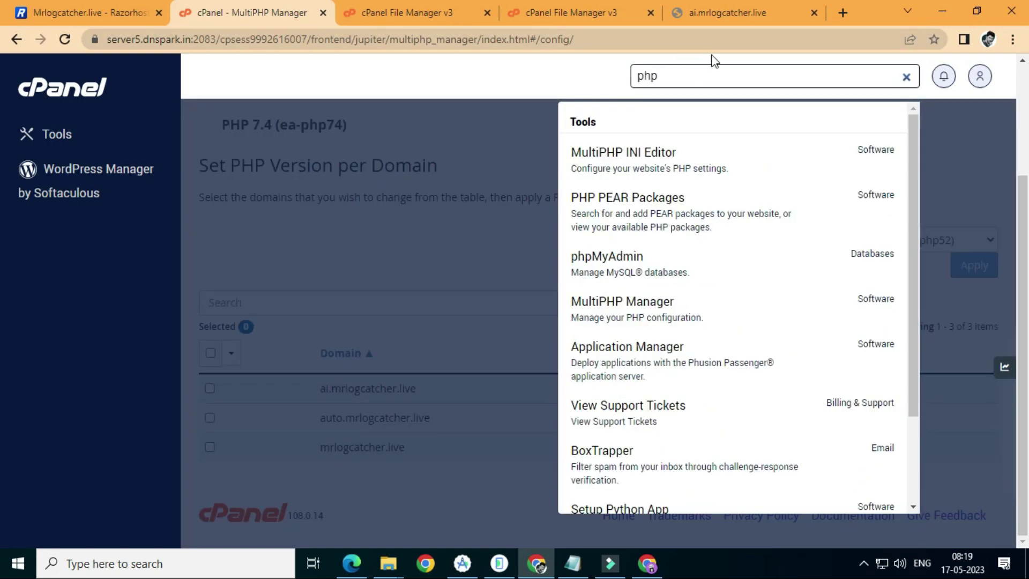
{"action": "left_click", "coordinate": [652, 258]}
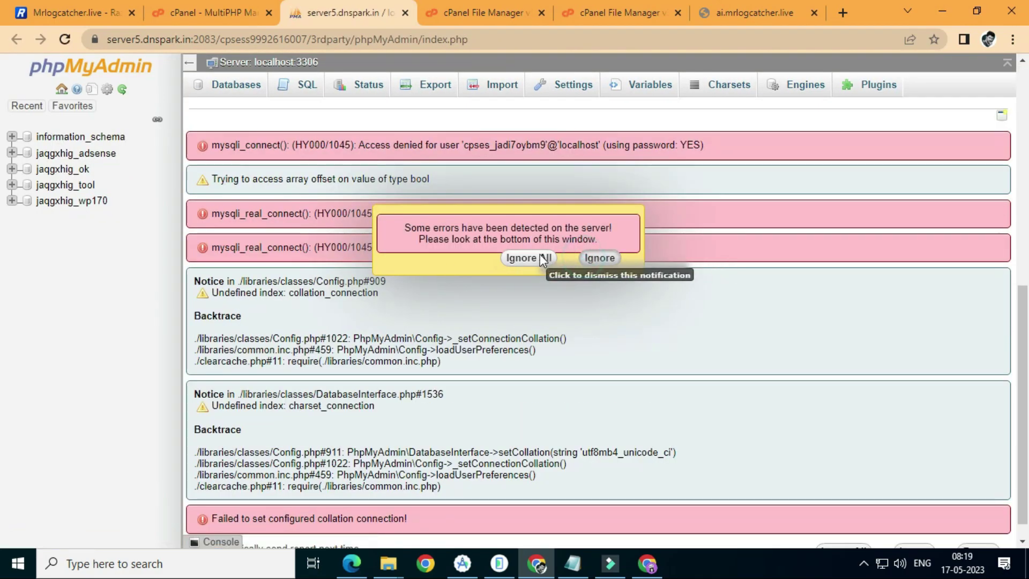
Dismiss the server error and browse the users table of the jaqgxhig_tool database
{"action": "left_click", "coordinate": [538, 255]}
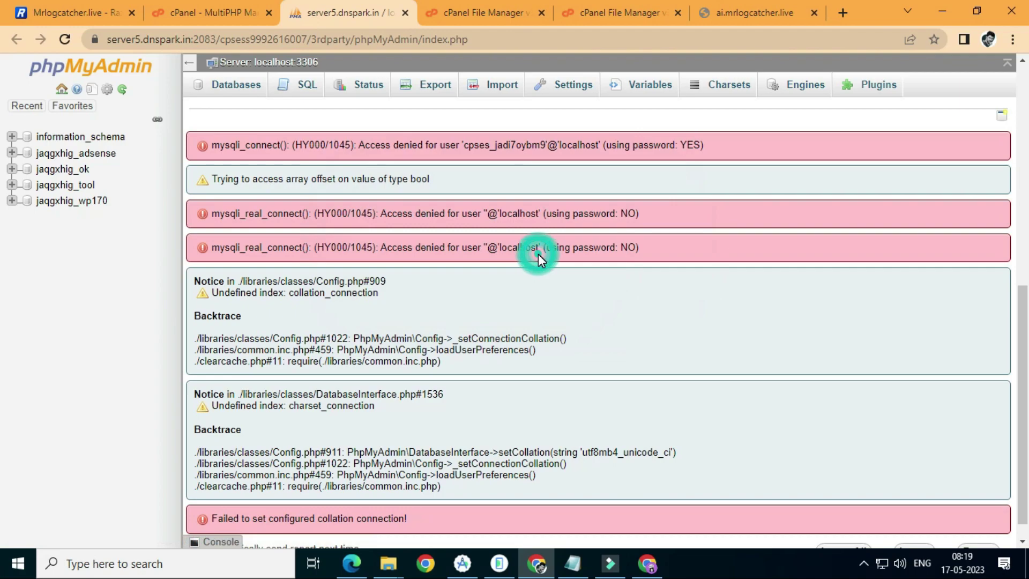
{"action": "left_click", "coordinate": [84, 187]}
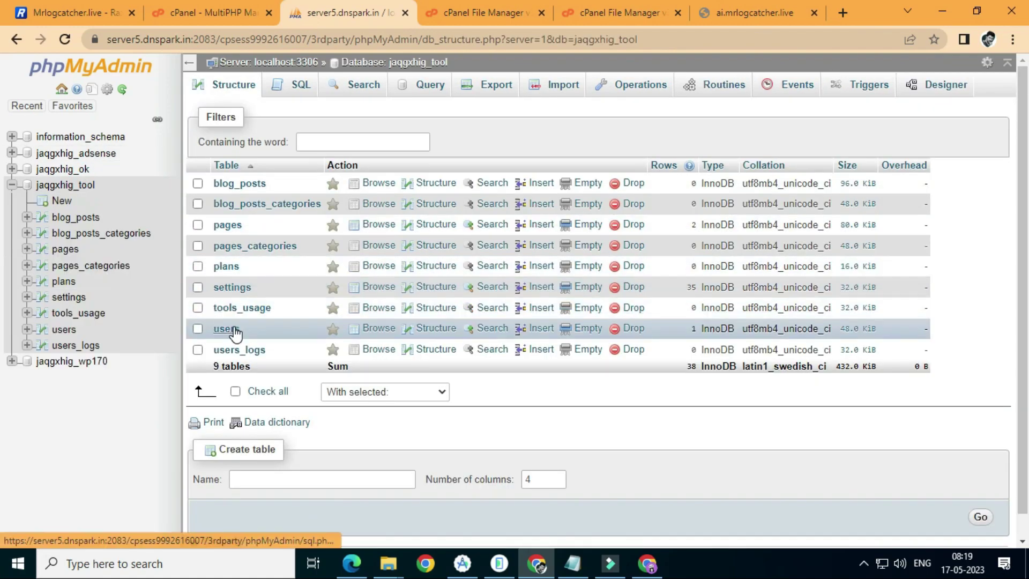
{"action": "left_click", "coordinate": [230, 328]}
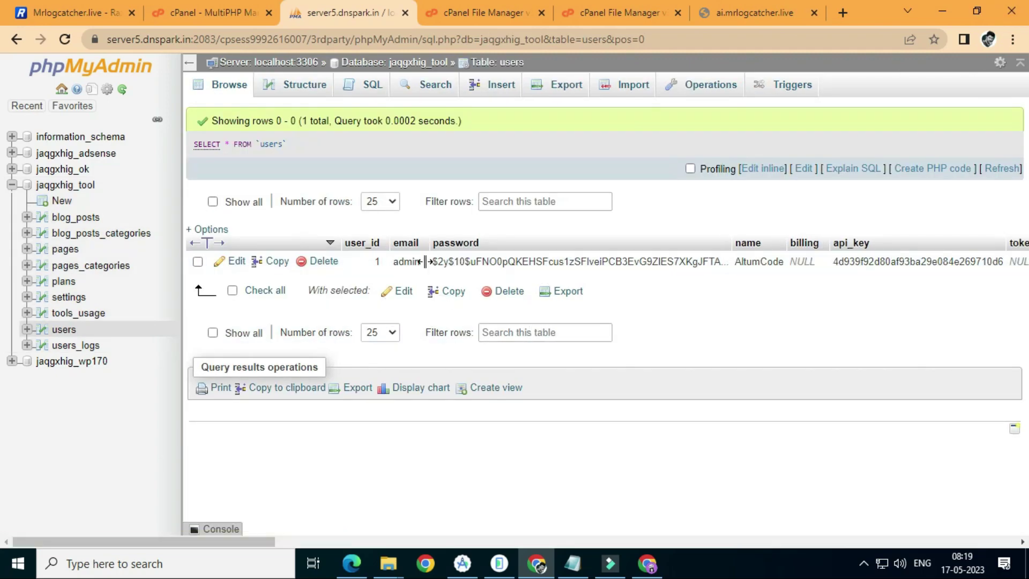
Select the admin user's email value 'admin' in the users table
{"action": "double_click", "coordinate": [415, 264]}
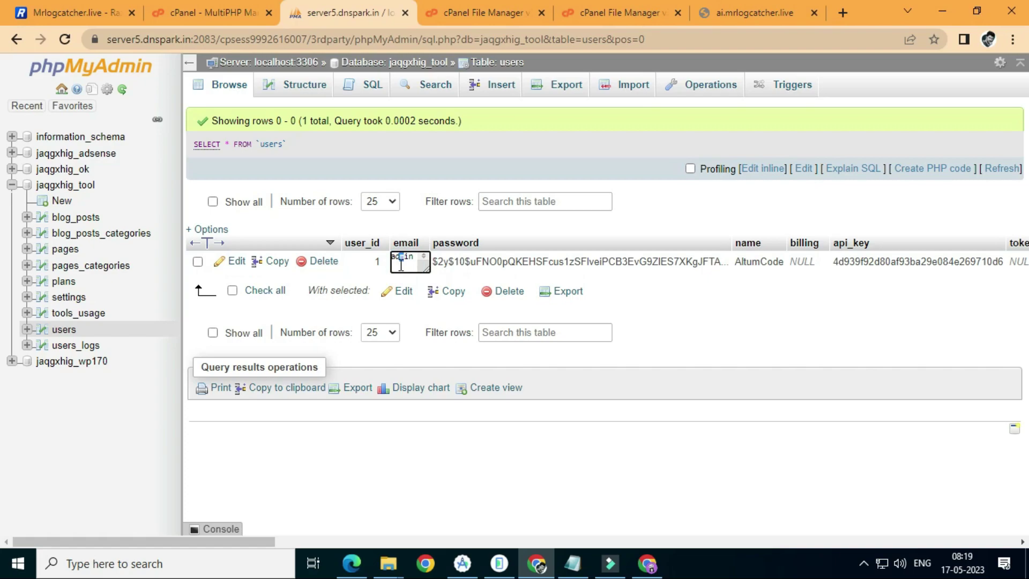
{"action": "left_click", "coordinate": [401, 263]}
{"action": "double_click", "coordinate": [402, 263]}
{"action": "key", "text": "ctrl+c"}
On the 66toolkit sign-in page, replace the Email field with the pasted 'admin' and go to Password
{"action": "left_click", "coordinate": [755, 17]}
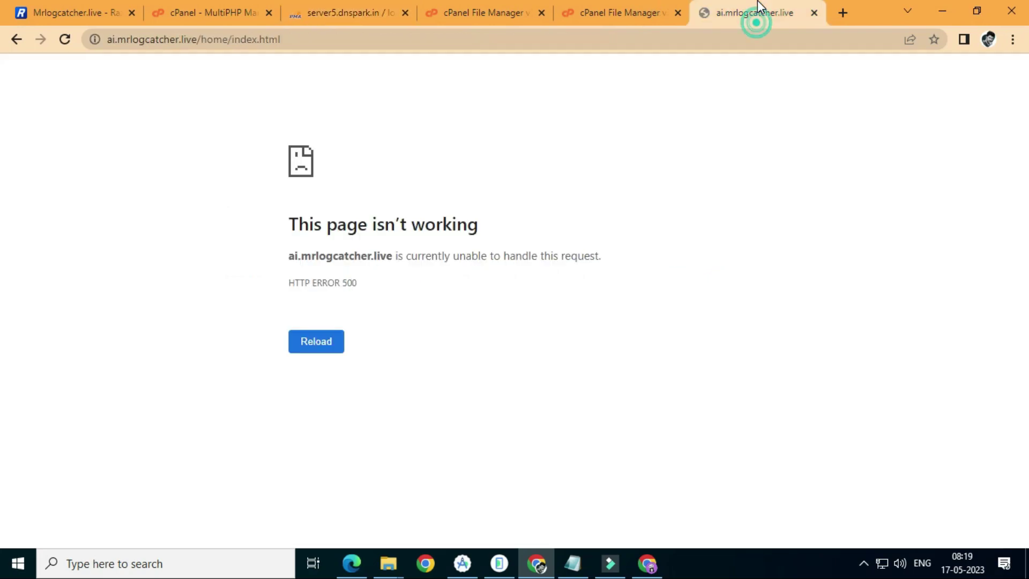
{"action": "left_click", "coordinate": [638, 572]}
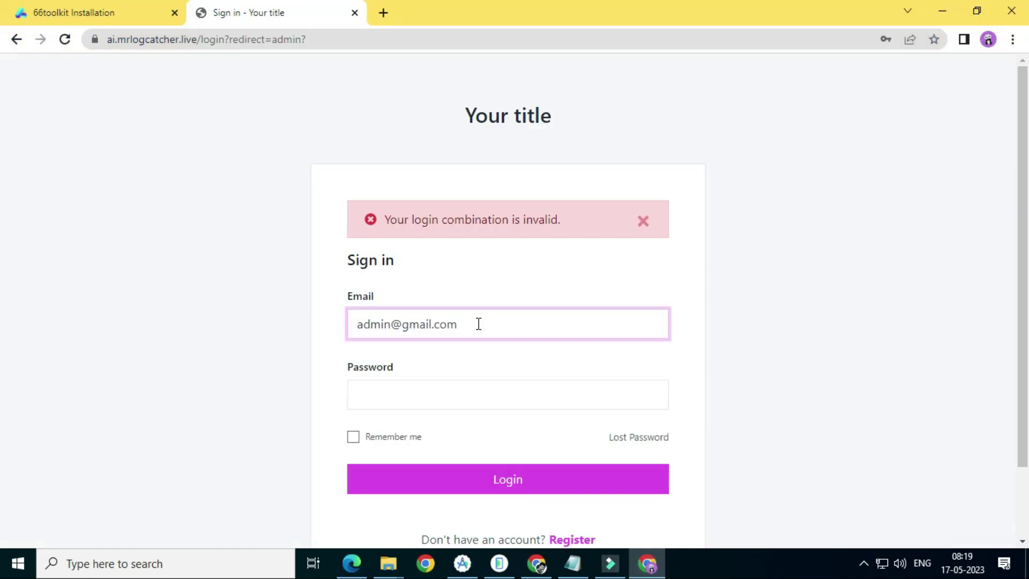
{"action": "triple_click", "coordinate": [418, 324]}
{"action": "right_click", "coordinate": [425, 316]}
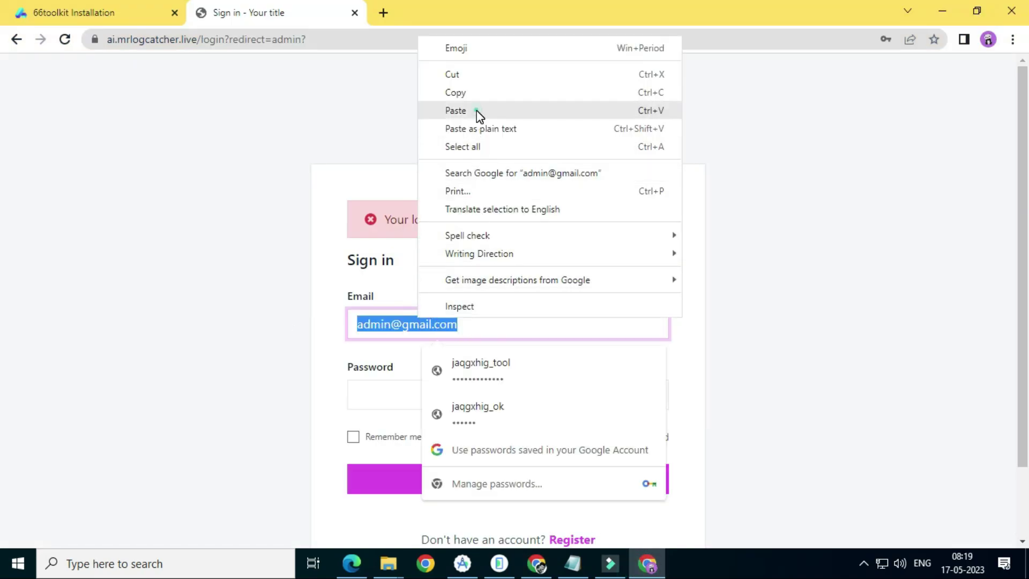
{"action": "left_click", "coordinate": [456, 111]}
{"action": "left_click", "coordinate": [445, 394]}
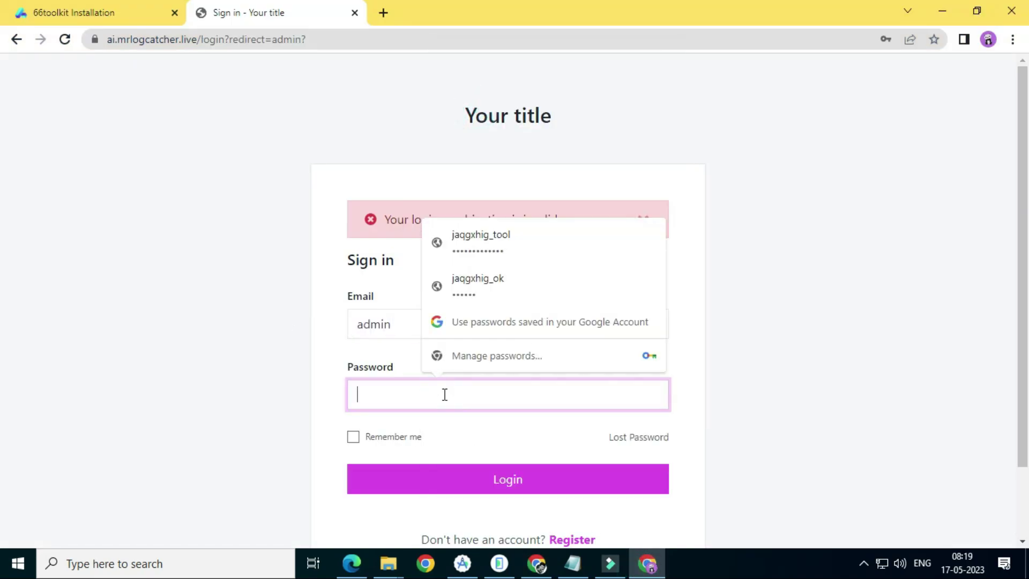
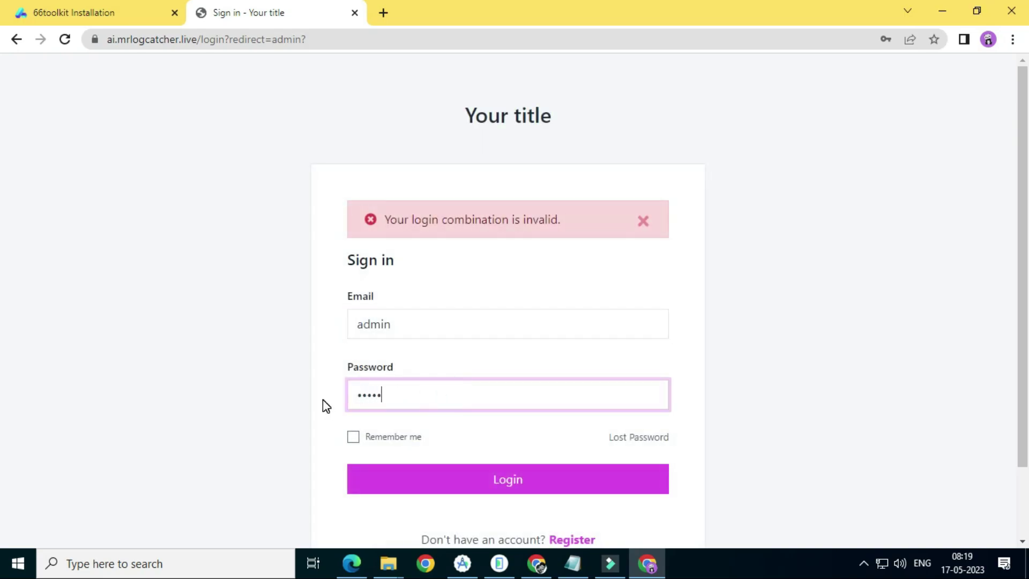
Sign in to the admin dashboard and start noting the admin username in Notepad
{"action": "key", "text": "Return"}
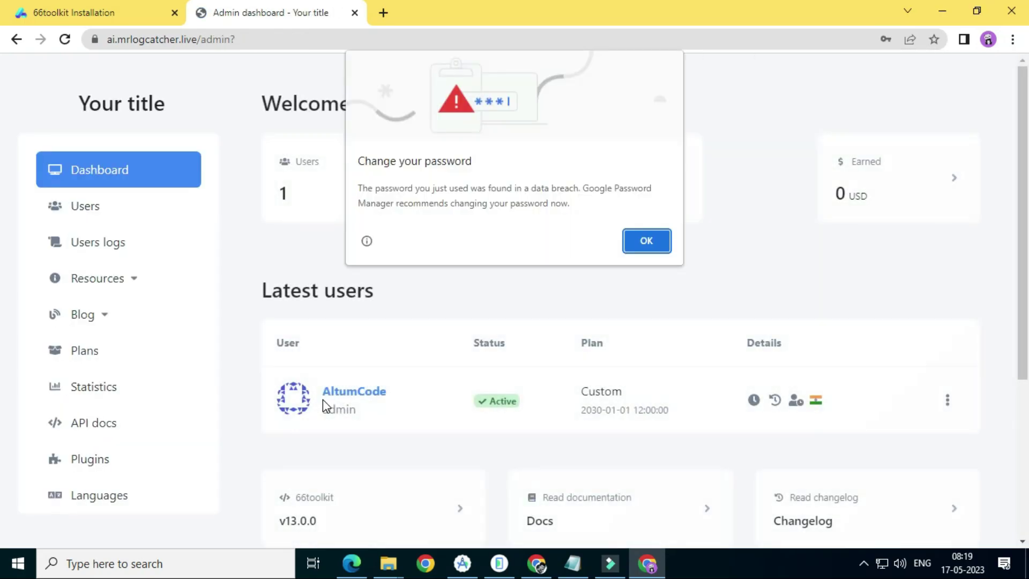
{"action": "left_click", "coordinate": [670, 305]}
{"action": "left_click", "coordinate": [573, 562]}
{"action": "key", "text": "BackSpace"}
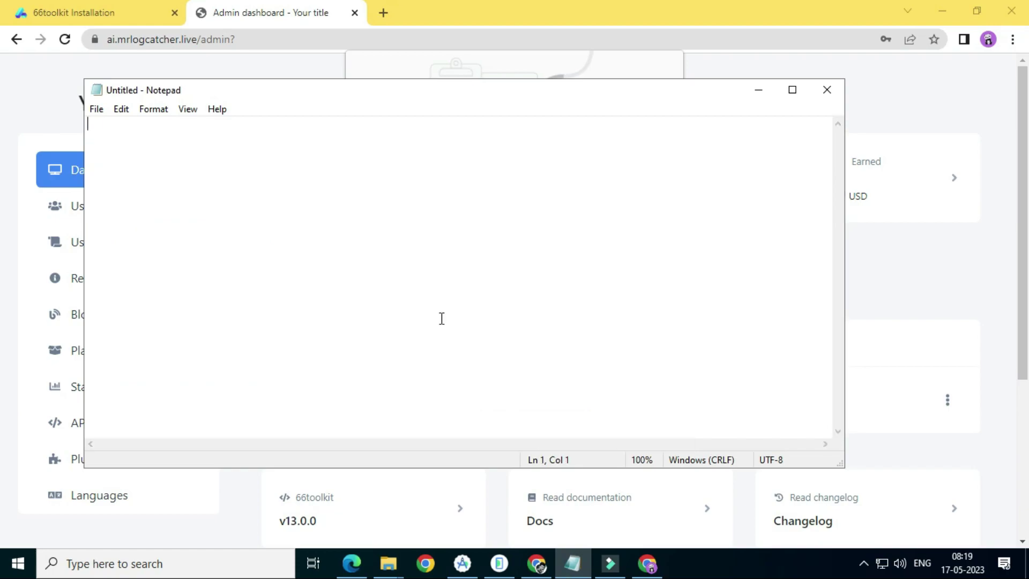
{"action": "type", "text": "username : admin"}
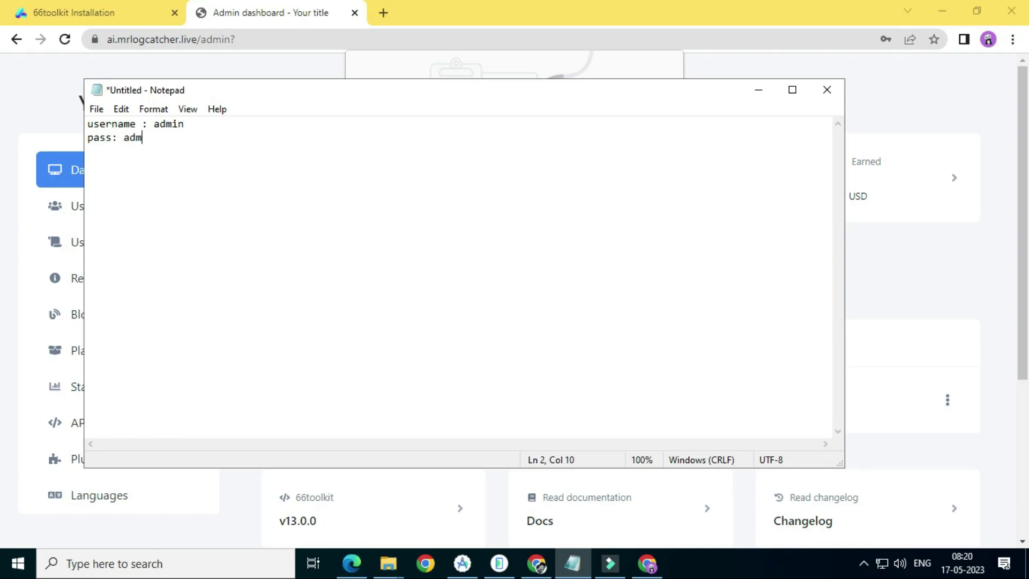
Dismiss the password breach warning and save the admin login in Chrome
{"action": "left_click", "coordinate": [2, 185]}
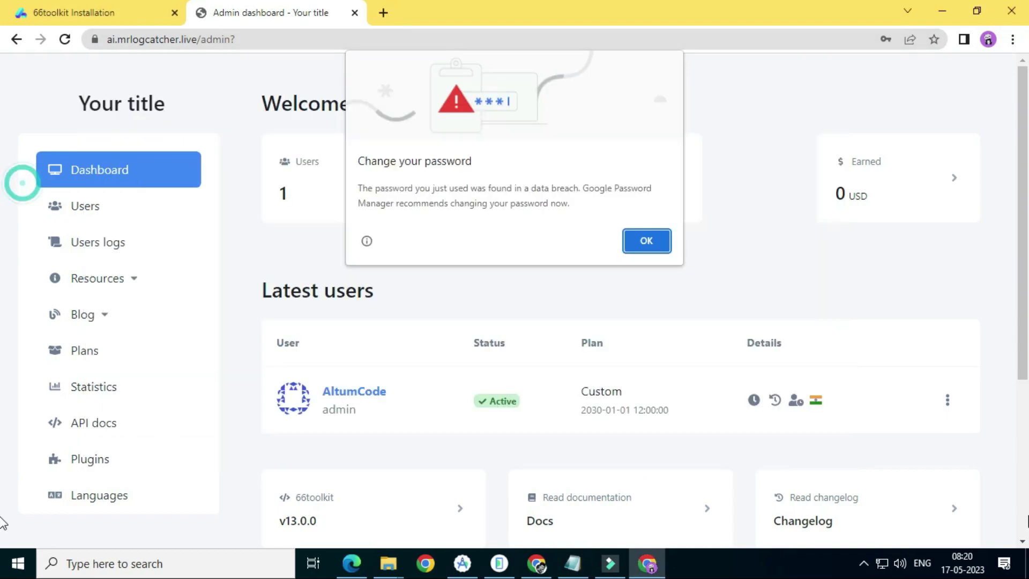
{"action": "left_click", "coordinate": [646, 241]}
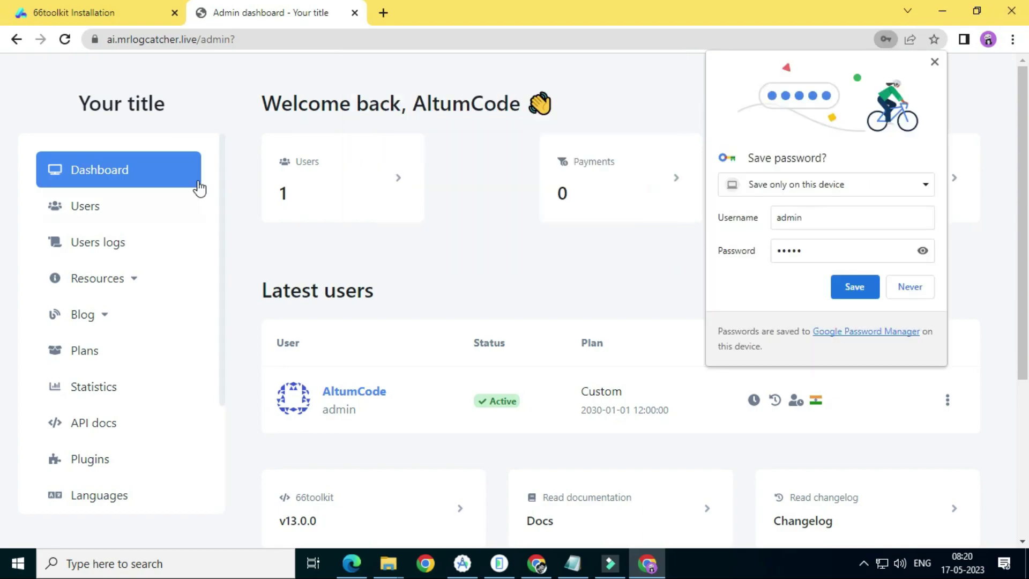
{"action": "left_click", "coordinate": [875, 287]}
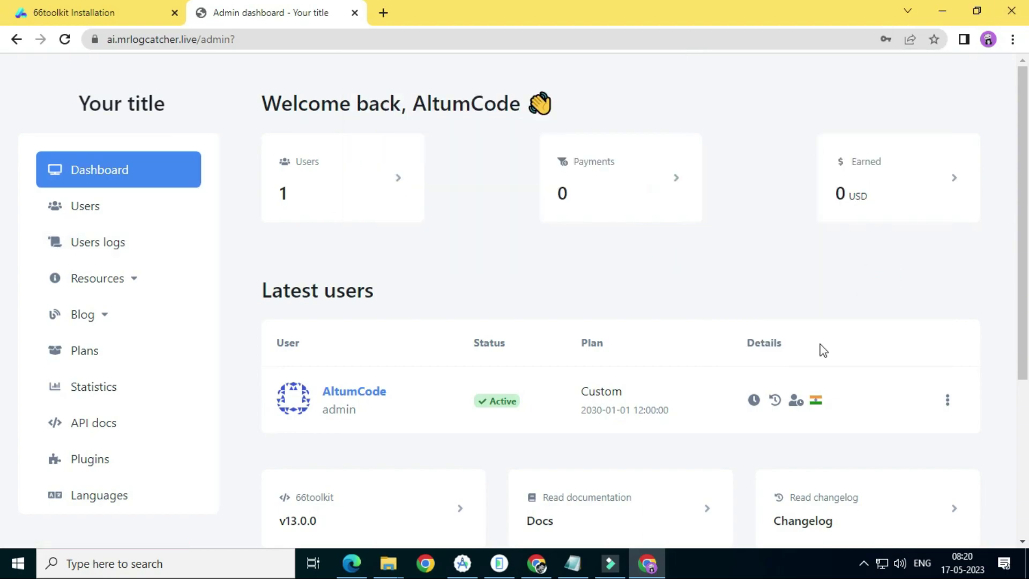
{"action": "scroll", "coordinate": [777, 335], "scroll_direction": "down", "scroll_amount": 5}
{"action": "scroll", "coordinate": [381, 282], "scroll_direction": "up", "scroll_amount": 5}
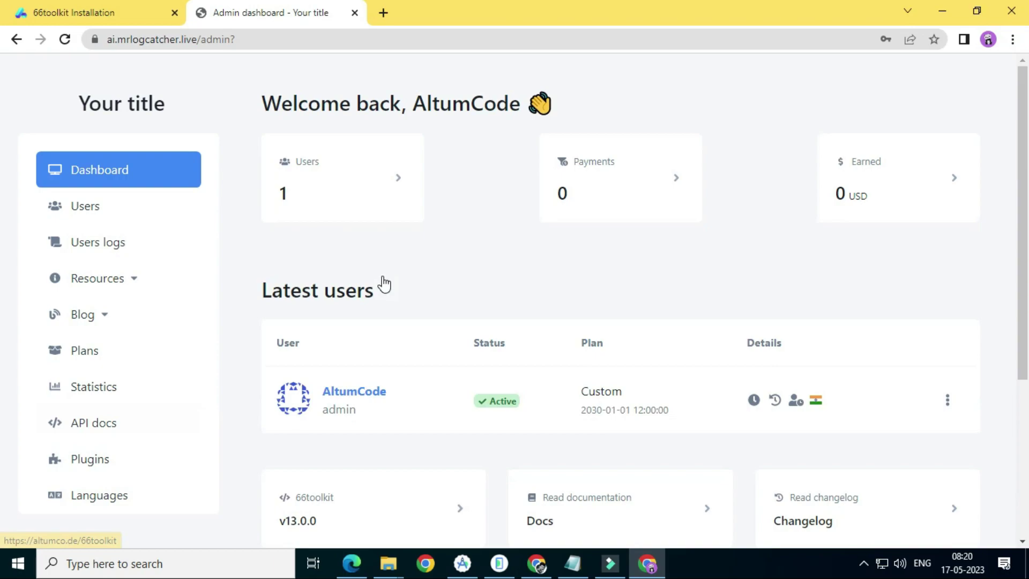
{"action": "scroll", "coordinate": [112, 457], "scroll_direction": "down", "scroll_amount": 3}
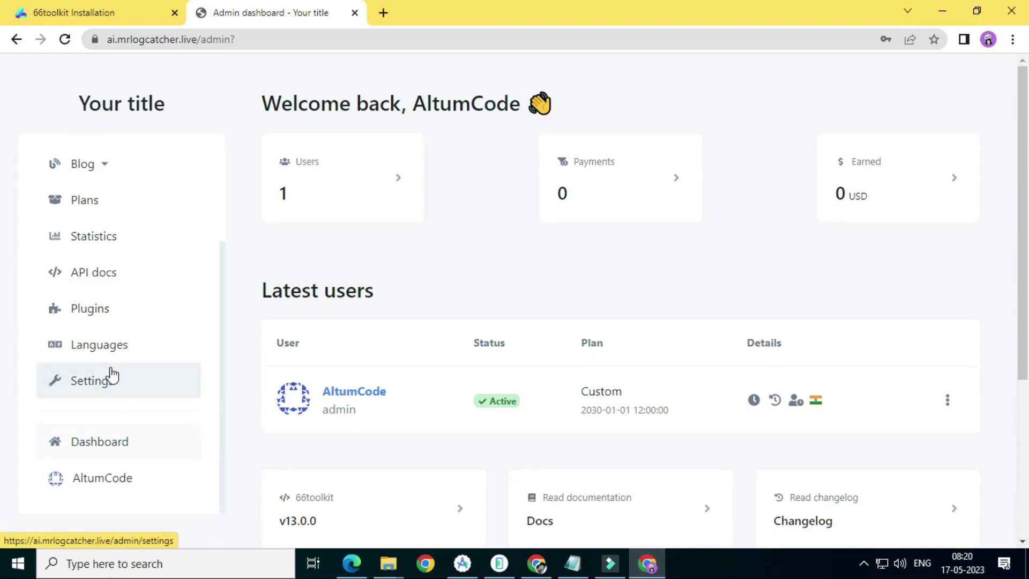
In admin Settings, change the website title to 'enter site name'
{"action": "left_click", "coordinate": [110, 382]}
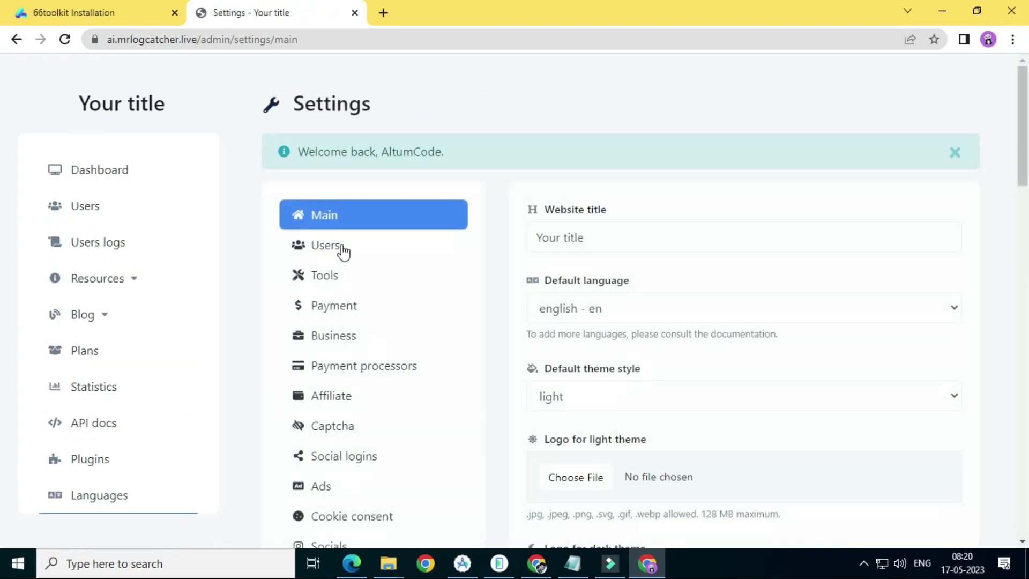
{"action": "scroll", "coordinate": [675, 244], "scroll_direction": "down", "scroll_amount": 3}
{"action": "scroll", "coordinate": [642, 138], "scroll_direction": "up", "scroll_amount": 3}
{"action": "left_click_drag", "start_coordinate": [617, 240], "coordinate": [518, 236]}
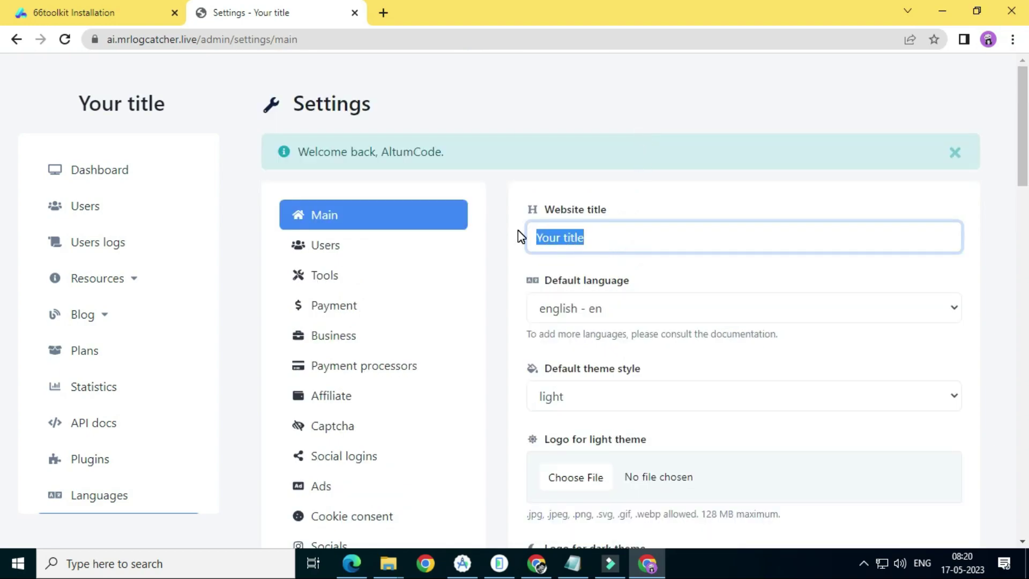
{"action": "type", "text": "enter"}
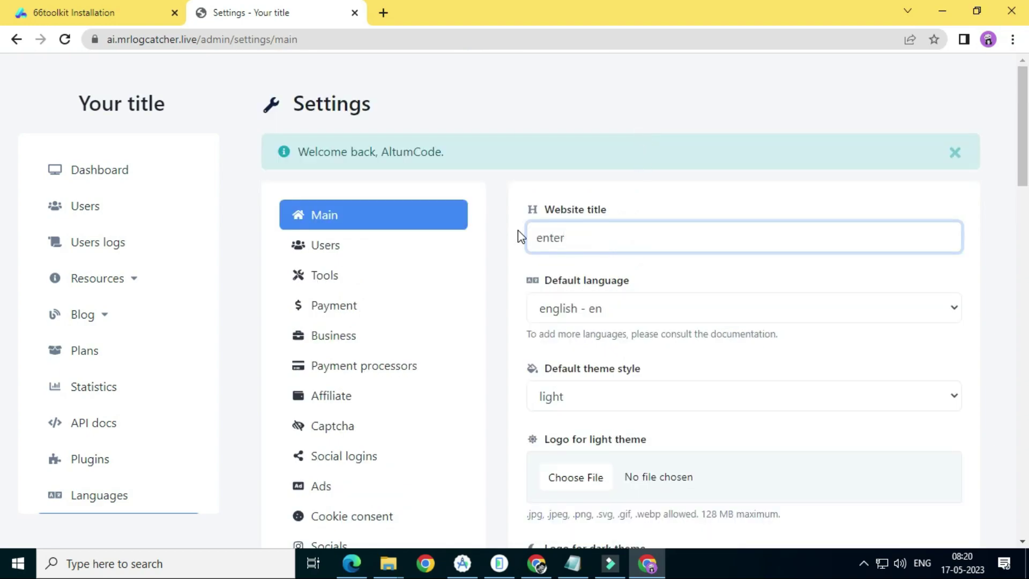
{"action": "type", "text": " site"}
{"action": "type", "text": " na"}
{"action": "type", "text": "ne"}
{"action": "key", "text": "BackSpace"}
{"action": "key", "text": "BackSpace"}
{"action": "type", "text": "me"}
Set the default theme style to dark
{"action": "scroll", "coordinate": [578, 307], "scroll_direction": "down", "scroll_amount": 1}
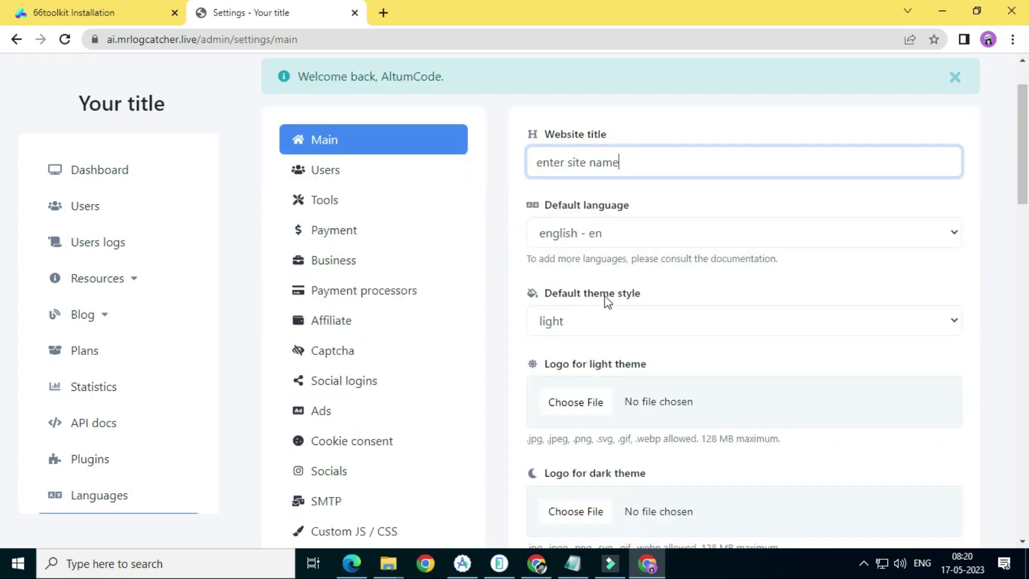
{"action": "left_click", "coordinate": [616, 320]}
{"action": "left_click", "coordinate": [616, 358]}
{"action": "left_click", "coordinate": [594, 321]}
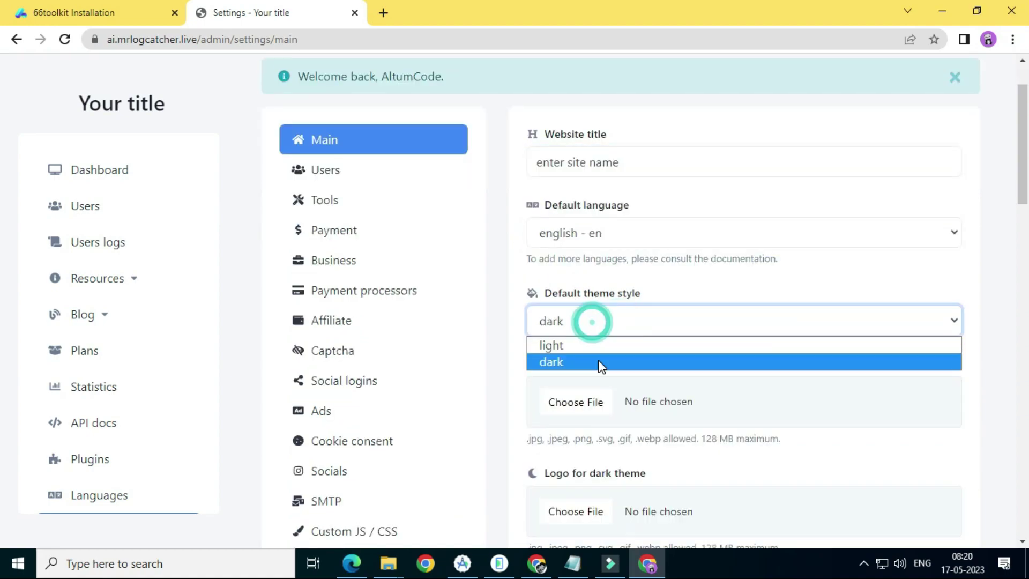
{"action": "left_click", "coordinate": [597, 359]}
Review the Privacy Policy, Terms and Conditions and Custom 404 page URL fields
{"action": "scroll", "coordinate": [498, 355], "scroll_direction": "down", "scroll_amount": 1}
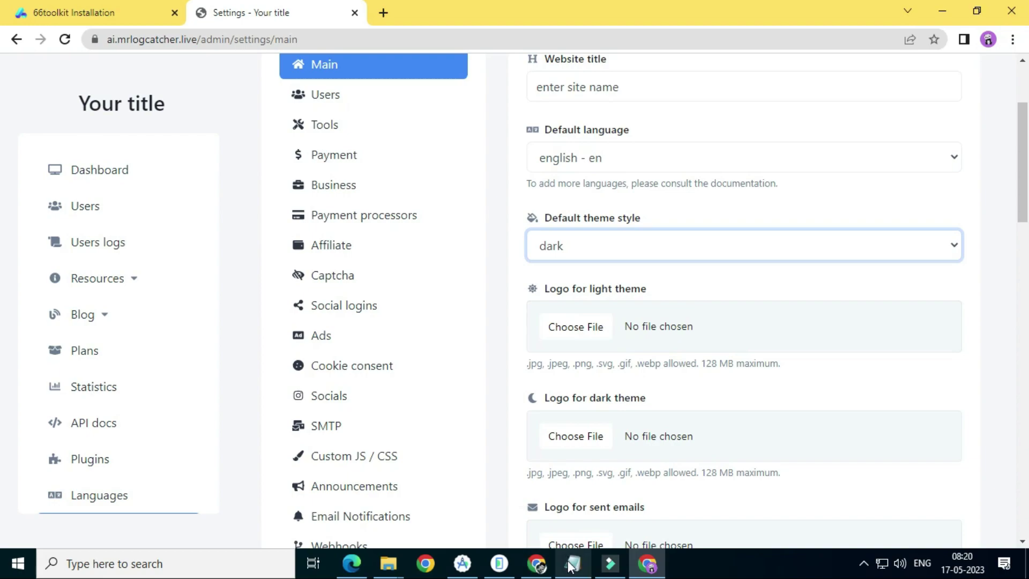
{"action": "scroll", "coordinate": [602, 434], "scroll_direction": "down", "scroll_amount": 2}
{"action": "scroll", "coordinate": [599, 336], "scroll_direction": "down", "scroll_amount": 5}
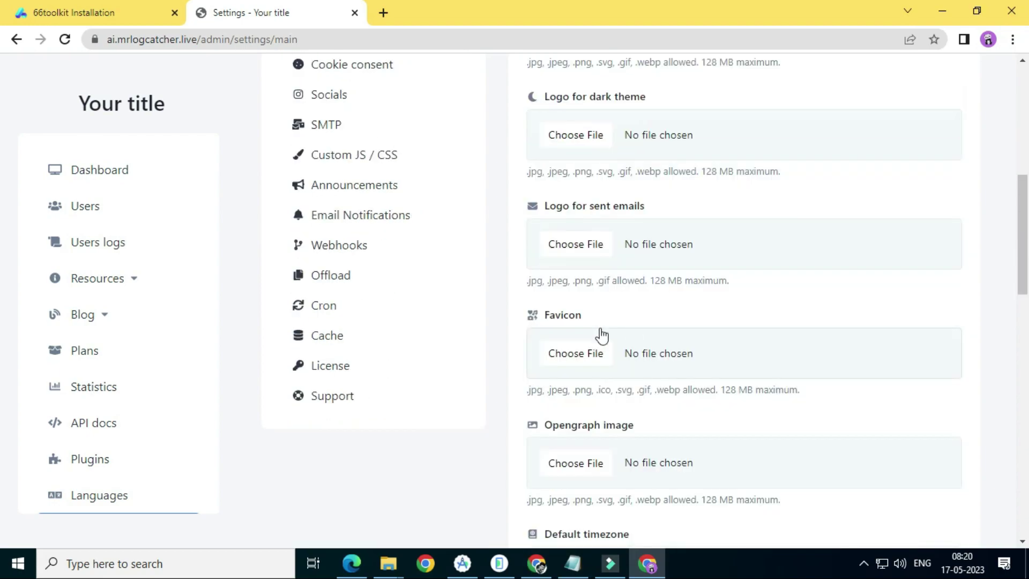
{"action": "left_click_drag", "start_coordinate": [532, 166], "coordinate": [673, 208]}
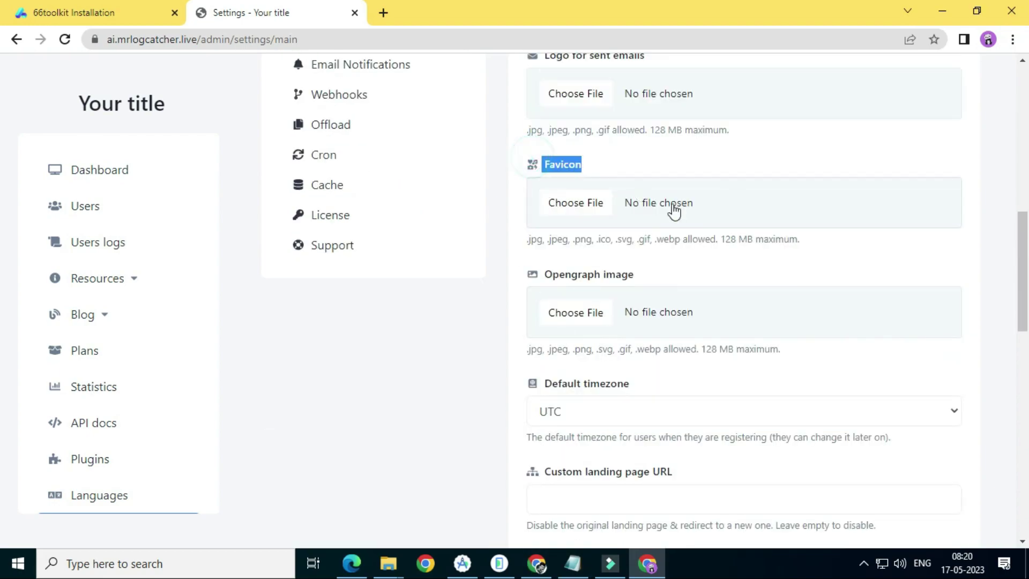
{"action": "scroll", "coordinate": [620, 347], "scroll_direction": "down", "scroll_amount": 6}
{"action": "scroll", "coordinate": [619, 339], "scroll_direction": "down", "scroll_amount": 1}
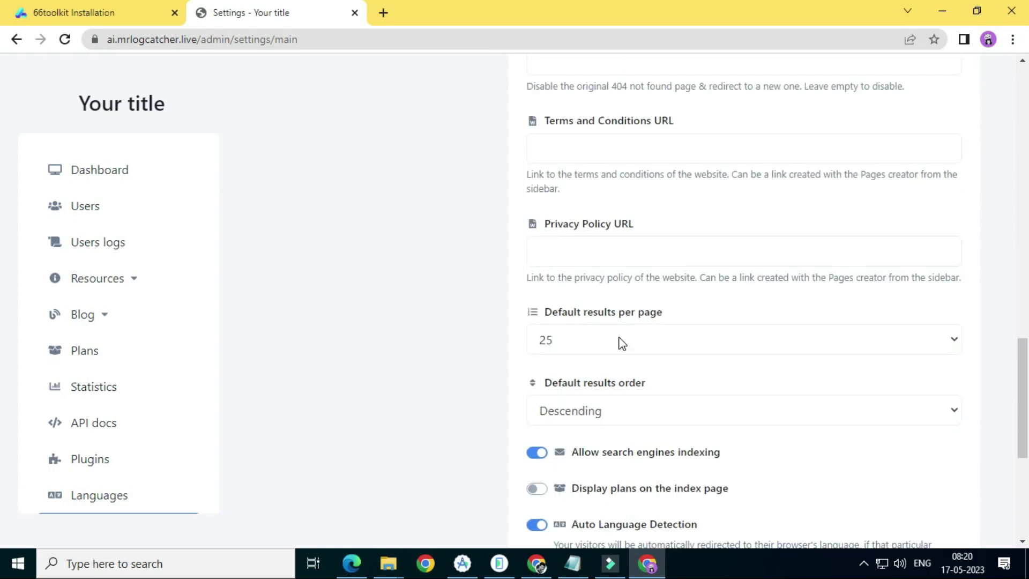
{"action": "scroll", "coordinate": [633, 322], "scroll_direction": "up", "scroll_amount": 1}
{"action": "left_click", "coordinate": [635, 321]}
{"action": "left_click", "coordinate": [634, 224]}
{"action": "left_click", "coordinate": [609, 134]}
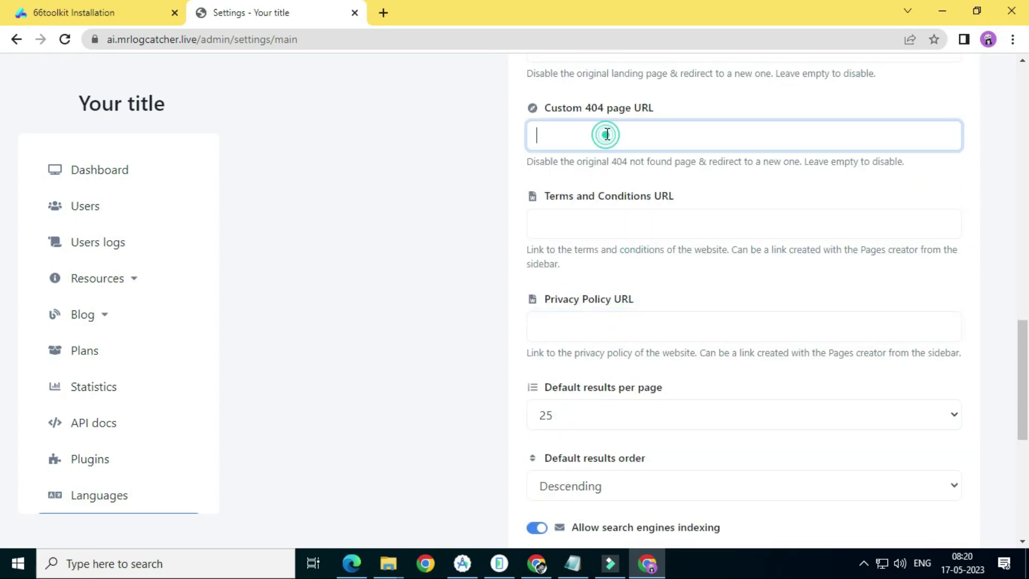
{"action": "scroll", "coordinate": [708, 303], "scroll_direction": "up", "scroll_amount": 2}
{"action": "left_click", "coordinate": [574, 563]}
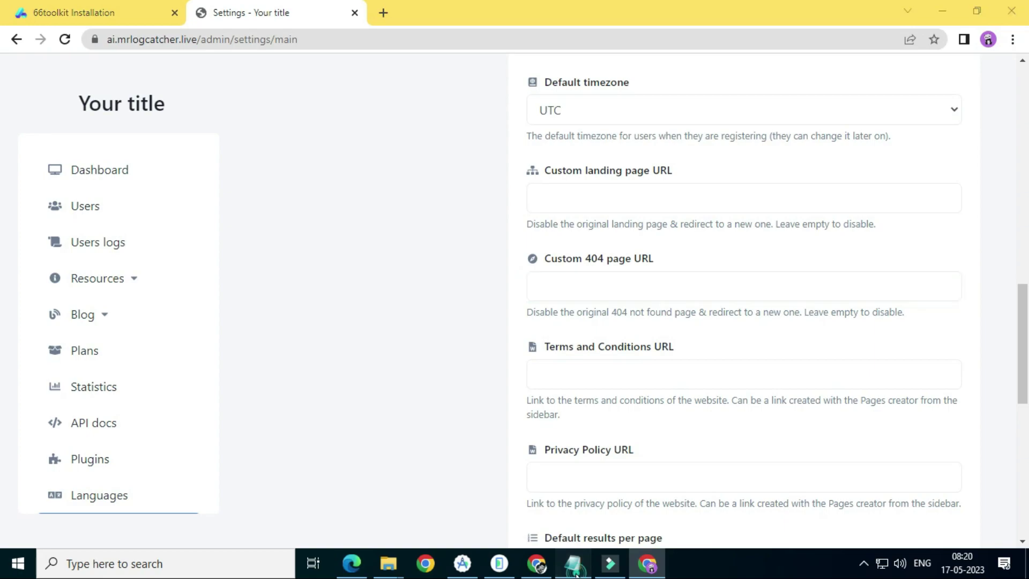
Note in Notepad that privacy policy and terms pages are needed for AdSense approval
{"action": "key", "text": "Return"}
{"action": "key", "text": "Return"}
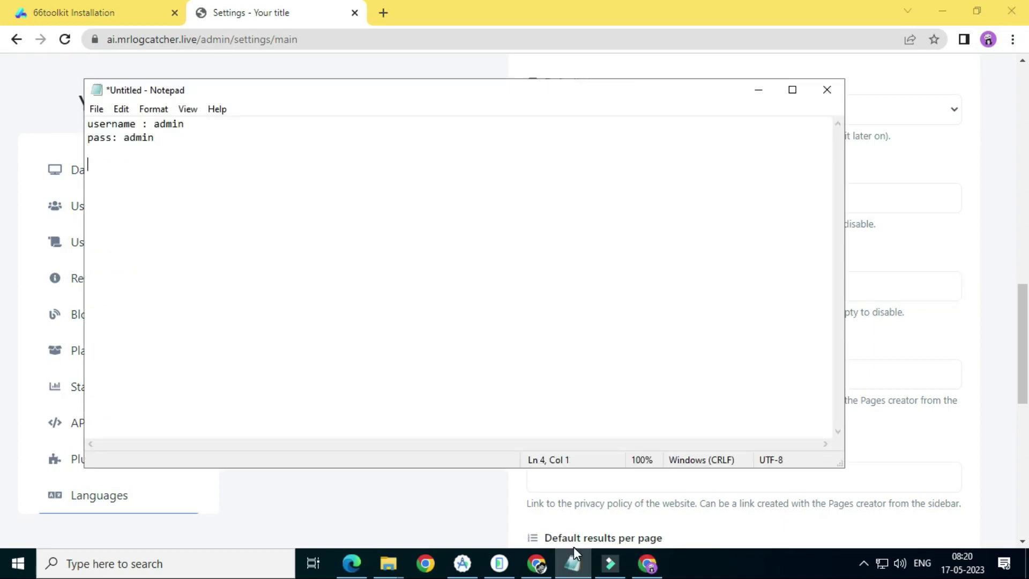
{"action": "type", "text": "privacy policy ,"}
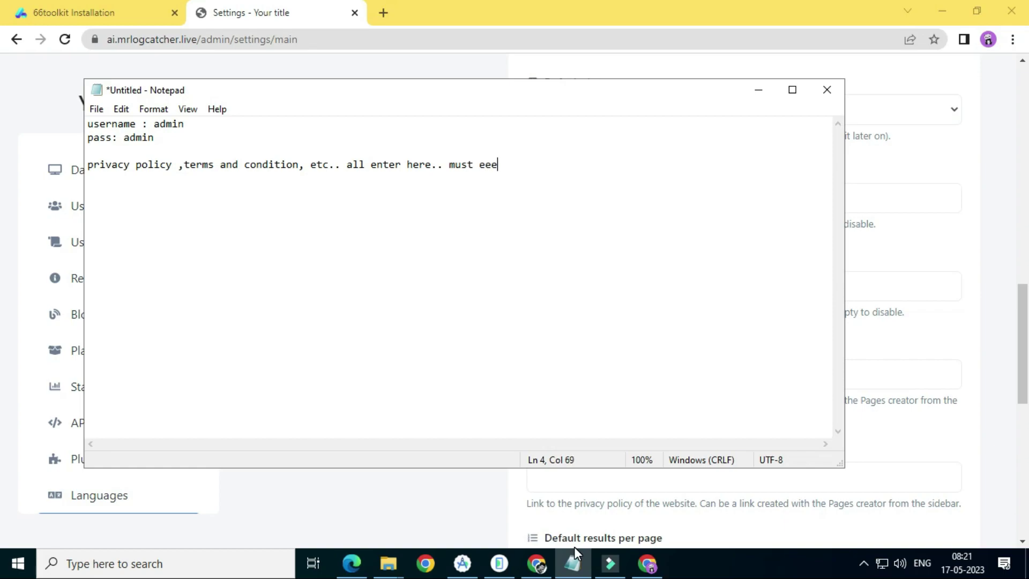
{"action": "type", "text": "need for adsen"}
{"action": "key", "text": "BackSpace"}
{"action": "type", "text": "ense approval"}
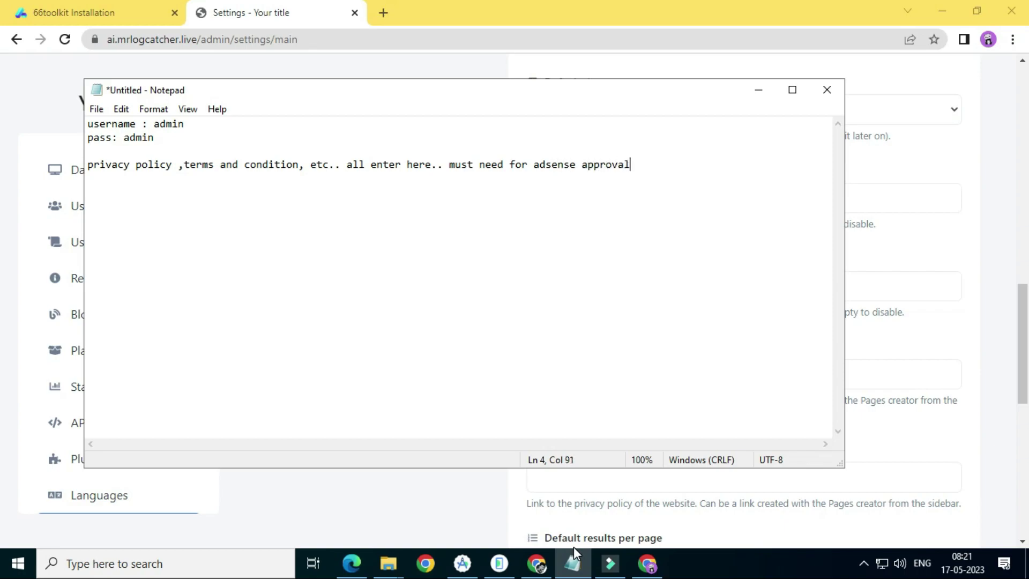
{"action": "left_click", "coordinate": [992, 294]}
Open the Ads settings and focus the empty App header ad code field
{"action": "scroll", "coordinate": [852, 349], "scroll_direction": "down", "scroll_amount": 9}
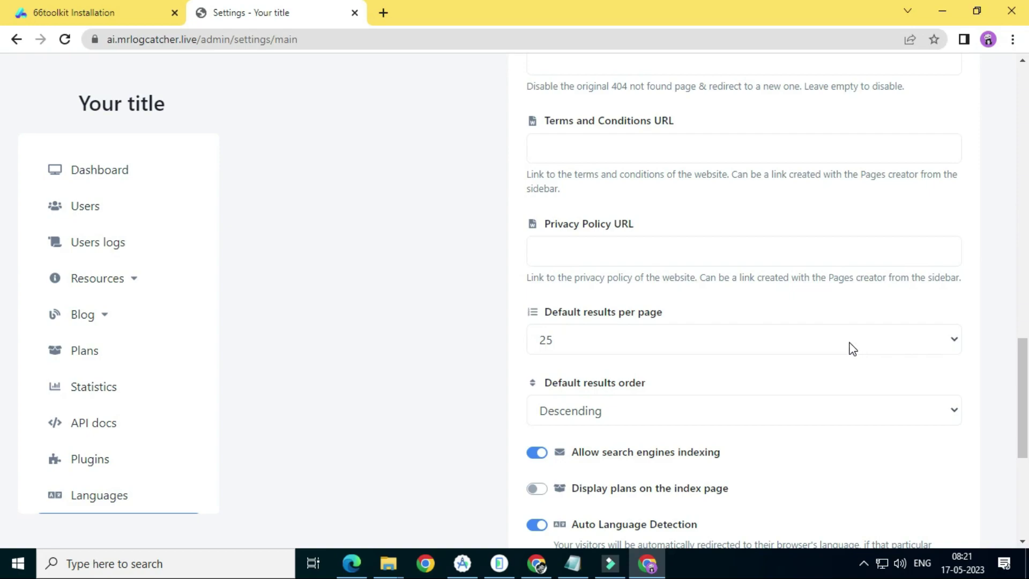
{"action": "scroll", "coordinate": [383, 311], "scroll_direction": "up", "scroll_amount": 5}
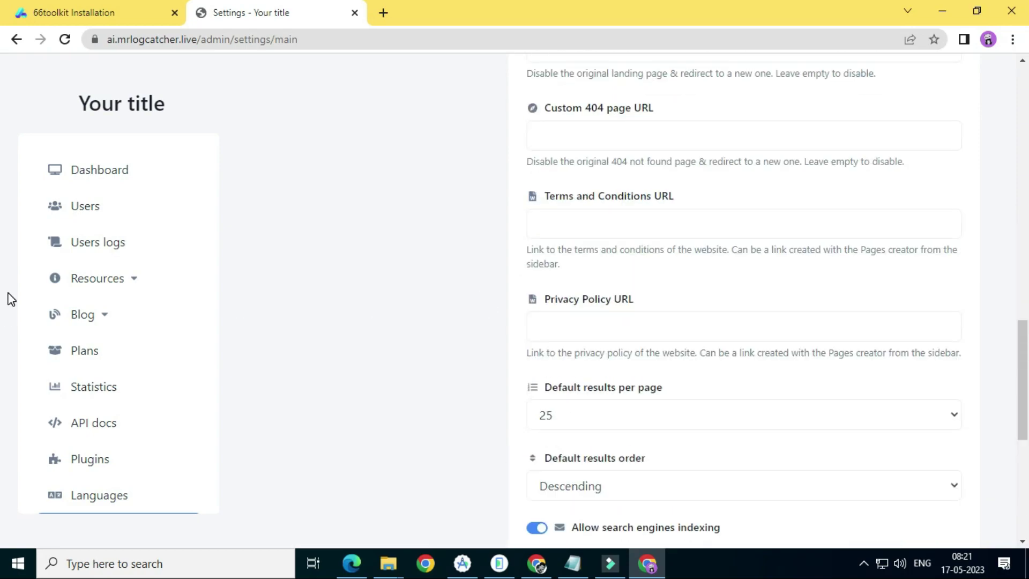
{"action": "scroll", "coordinate": [191, 347], "scroll_direction": "down", "scroll_amount": 3}
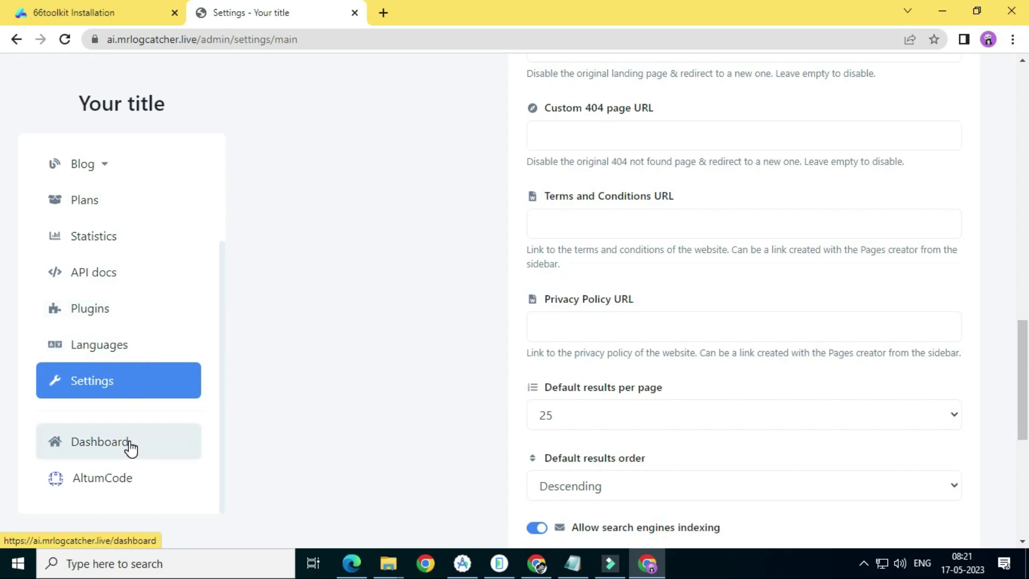
{"action": "scroll", "coordinate": [295, 258], "scroll_direction": "up", "scroll_amount": 12}
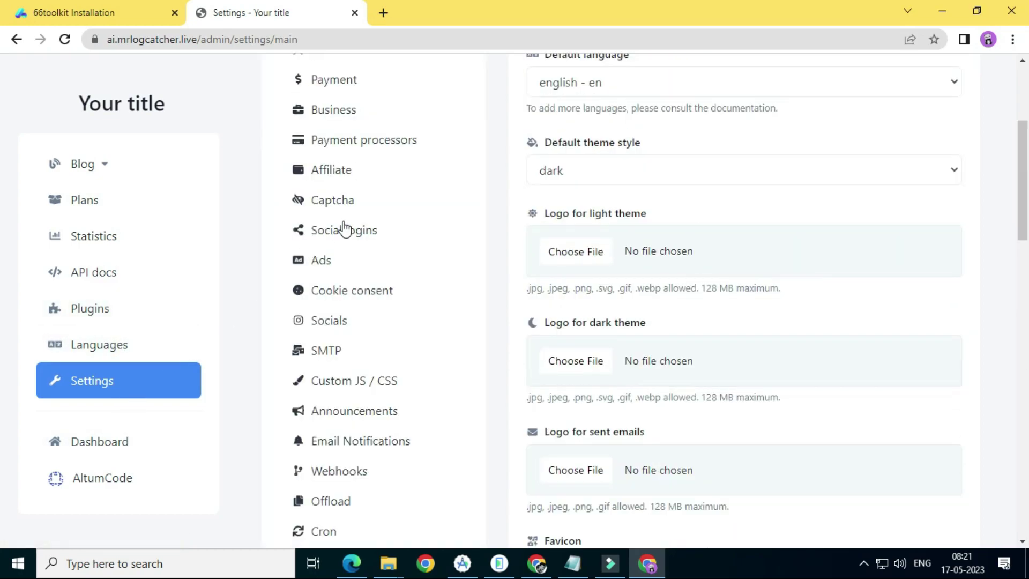
{"action": "scroll", "coordinate": [394, 356], "scroll_direction": "down", "scroll_amount": 1}
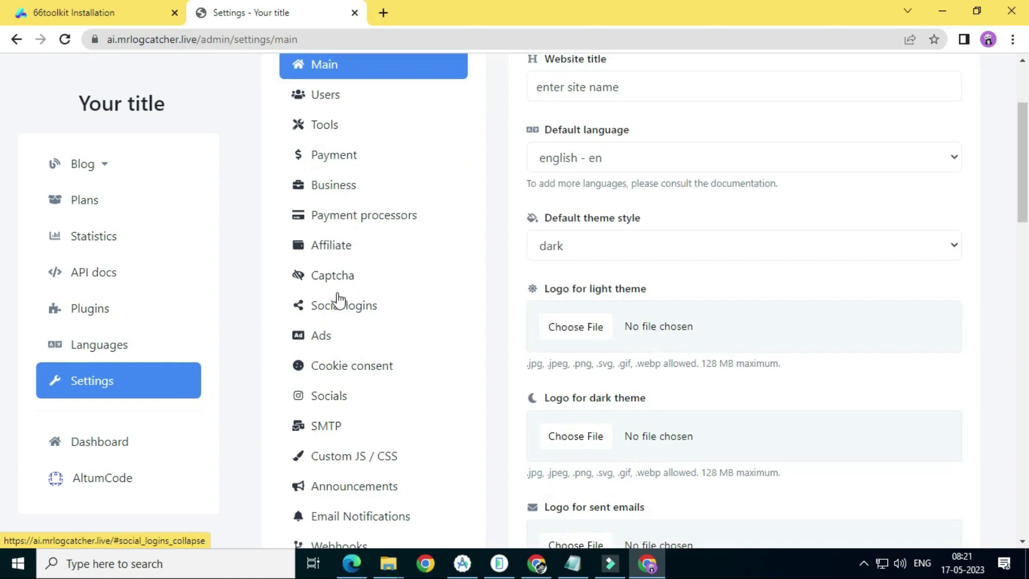
{"action": "left_click", "coordinate": [344, 337]}
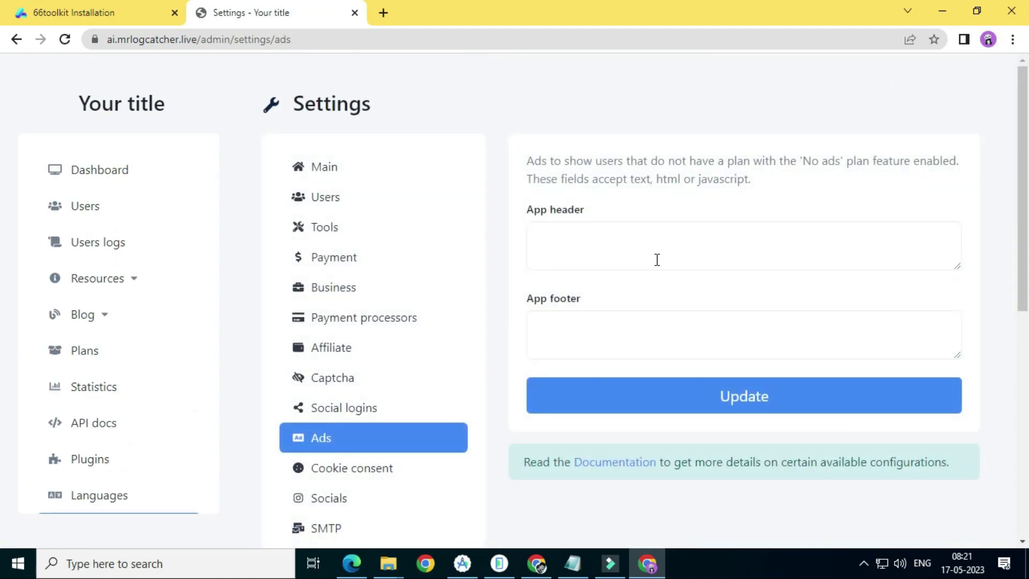
{"action": "left_click", "coordinate": [656, 258]}
{"action": "left_click", "coordinate": [618, 245]}
{"action": "left_click", "coordinate": [553, 215]}
Add the Notepad line 'enter here adsense head code' and return to the settings
{"action": "left_click", "coordinate": [577, 562]}
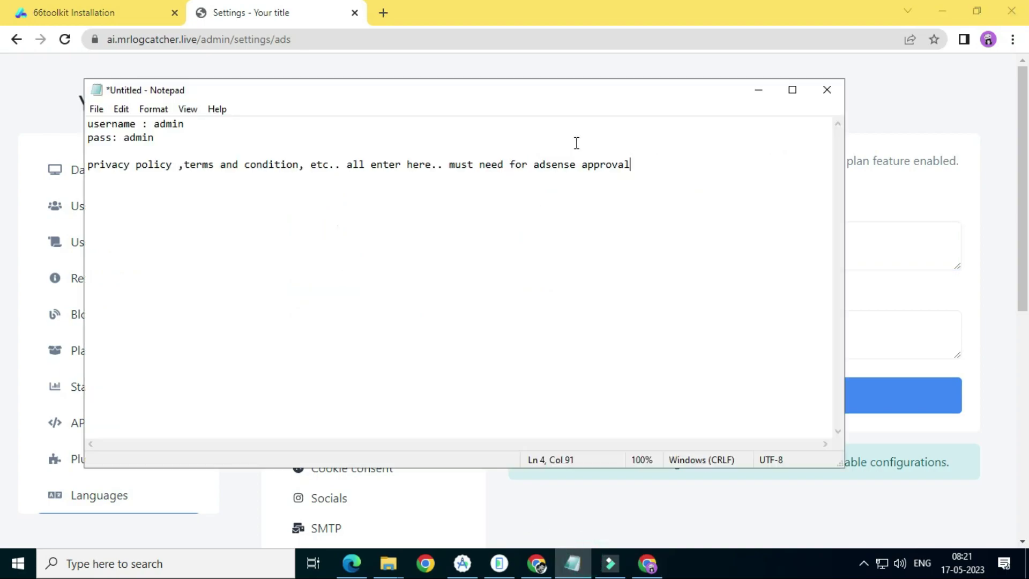
{"action": "key", "text": "Return"}
{"action": "type", "text": "enter here adsense"}
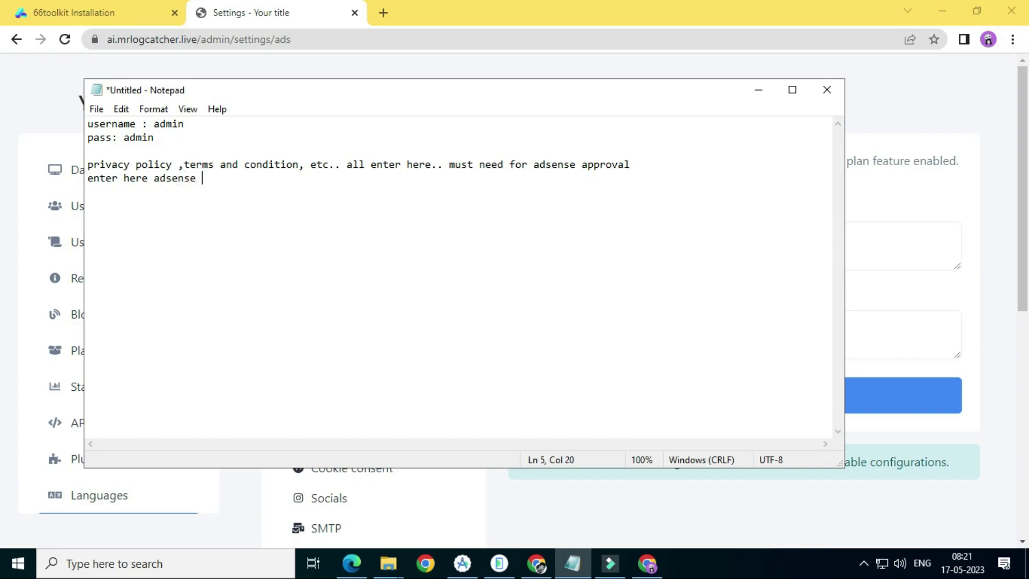
{"action": "type", "text": " head code"}
{"action": "left_click", "coordinate": [990, 244]}
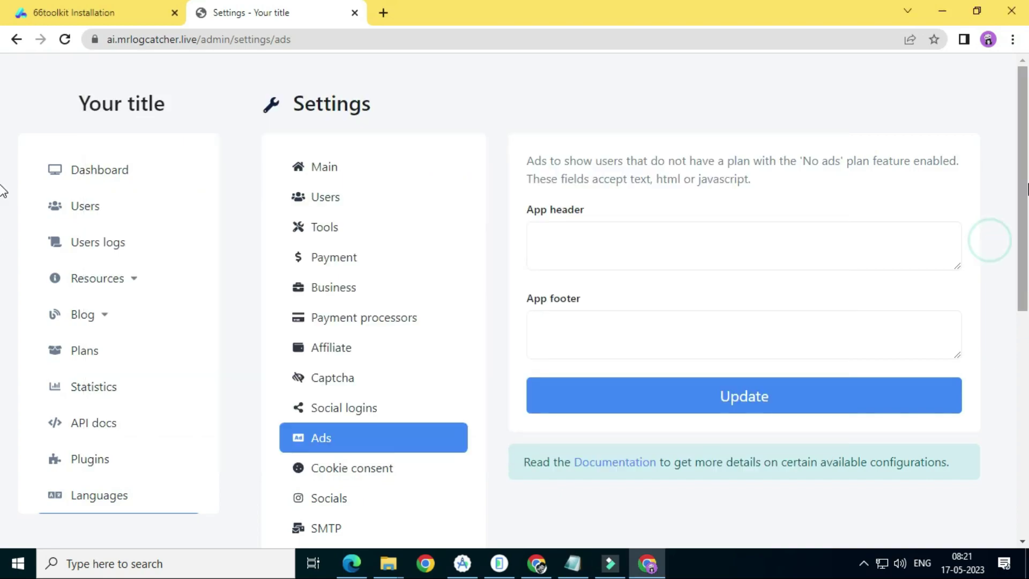
{"action": "scroll", "coordinate": [6, 188], "scroll_direction": "down", "scroll_amount": 1}
{"action": "scroll", "coordinate": [418, 300], "scroll_direction": "down", "scroll_amount": 3}
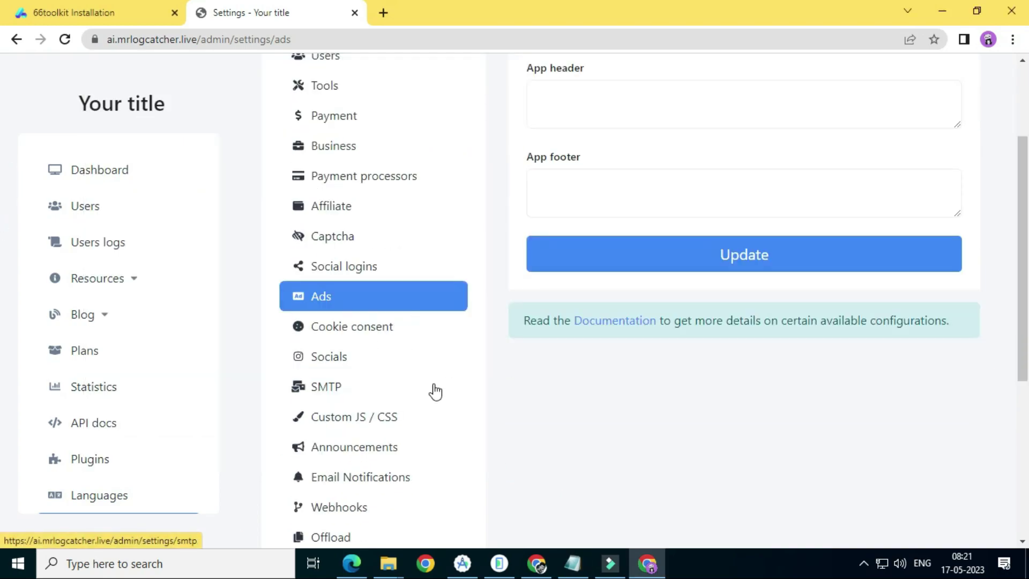
{"action": "scroll", "coordinate": [426, 388], "scroll_direction": "up", "scroll_amount": 2}
{"action": "scroll", "coordinate": [349, 184], "scroll_direction": "up", "scroll_amount": 2}
Open the Tools settings and note 'enable or disable tools here' in Notepad
{"action": "left_click", "coordinate": [349, 230]}
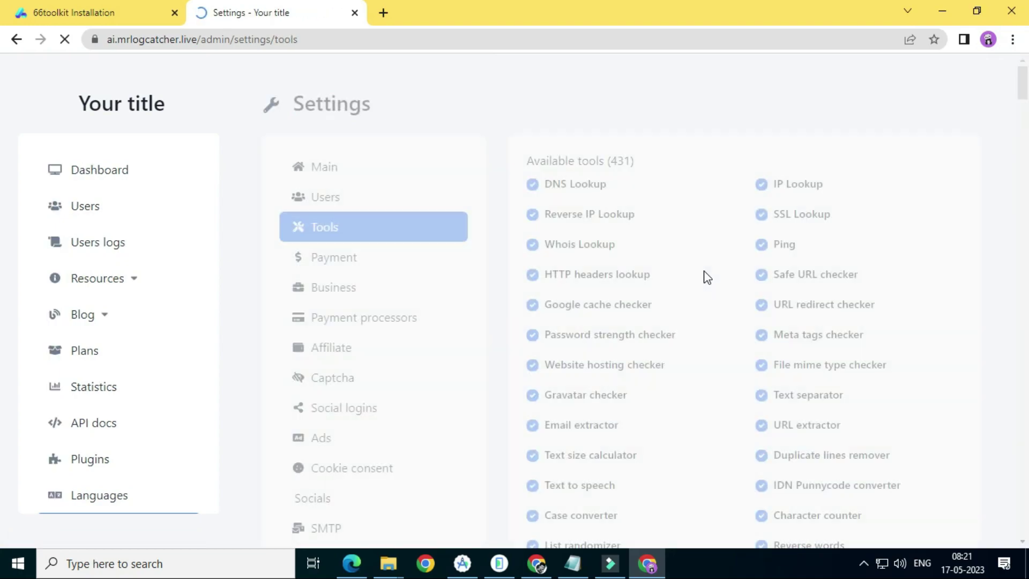
{"action": "left_click_drag", "start_coordinate": [1023, 82], "coordinate": [1008, 115]}
{"action": "left_click", "coordinate": [566, 567]}
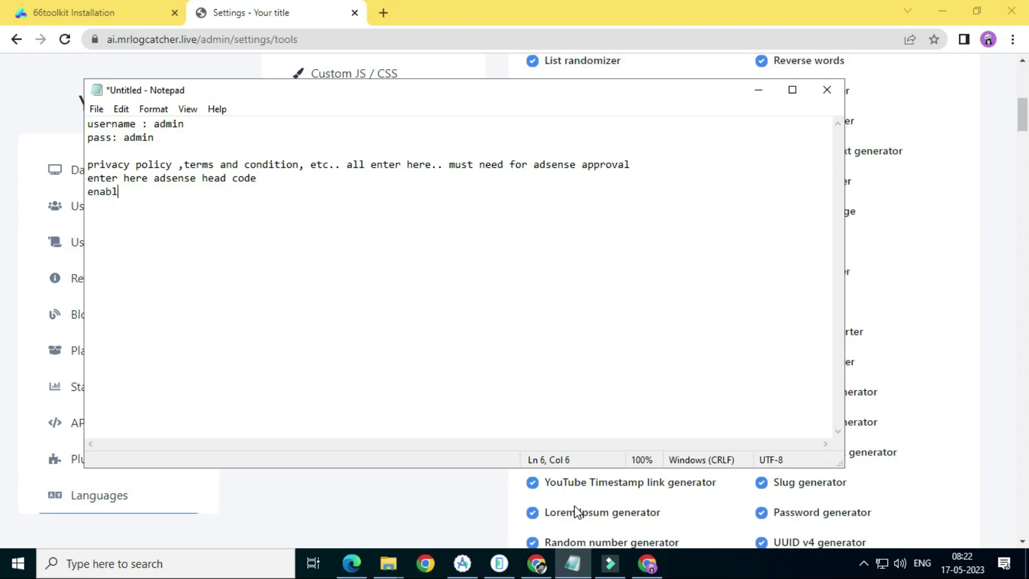
{"action": "type", "text": "or disable tool"}
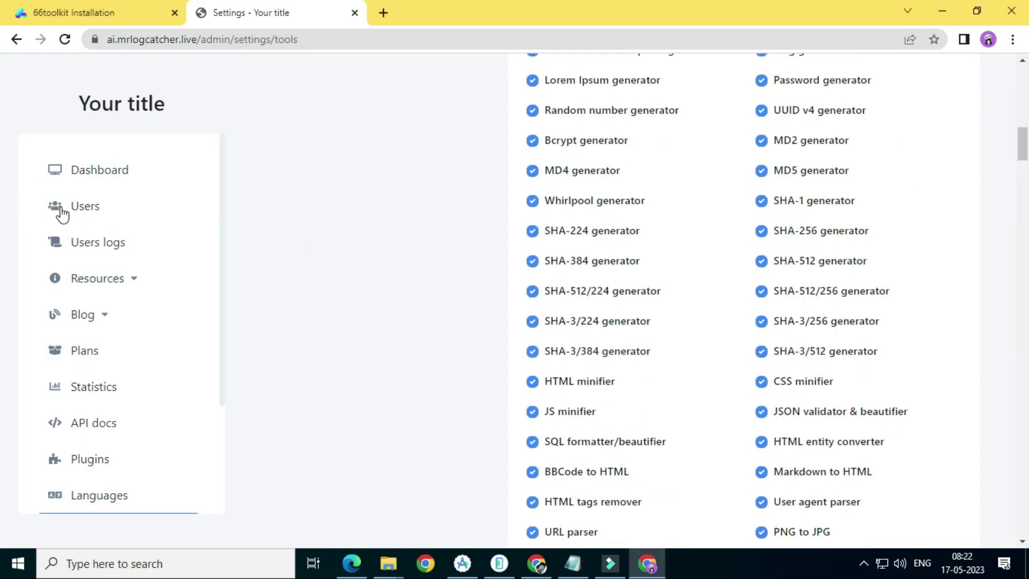
Expand Social logins and open the Payment settings, which require the Extended License
{"action": "scroll", "coordinate": [204, 307], "scroll_direction": "down", "scroll_amount": 2}
{"action": "scroll", "coordinate": [53, 240], "scroll_direction": "up", "scroll_amount": 2}
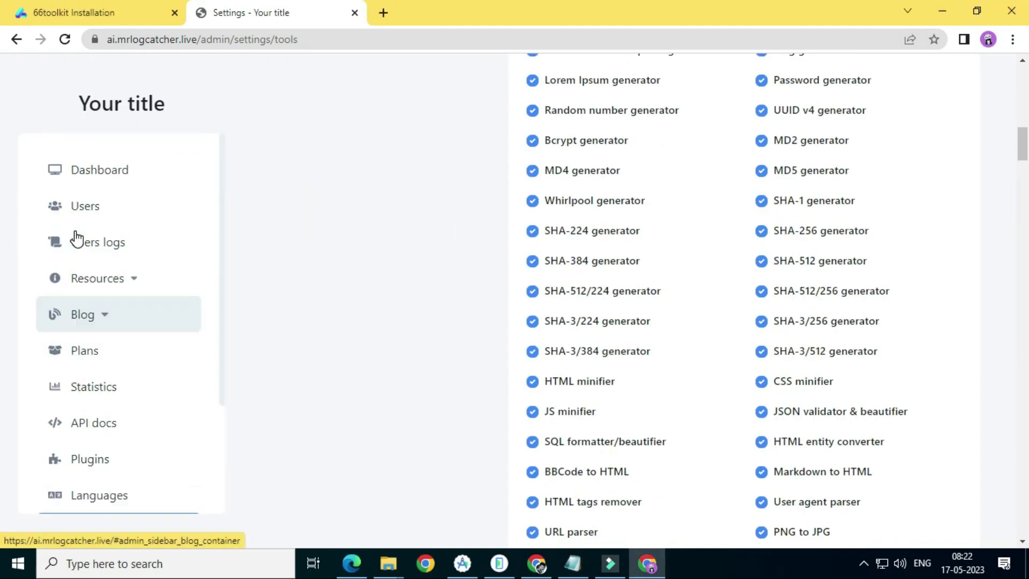
{"action": "scroll", "coordinate": [854, 320], "scroll_direction": "up", "scroll_amount": 10}
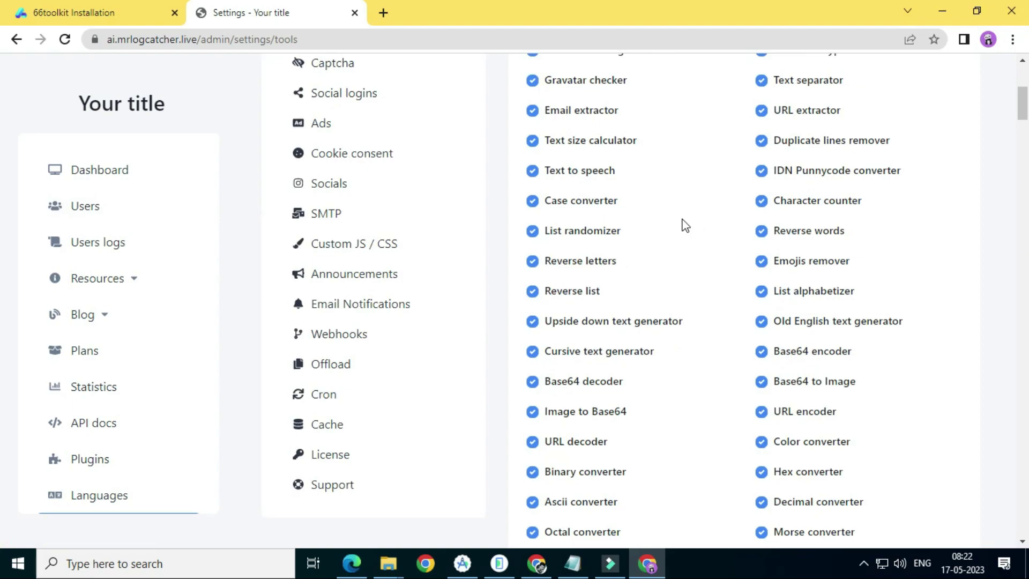
{"action": "scroll", "coordinate": [289, 201], "scroll_direction": "up", "scroll_amount": 3}
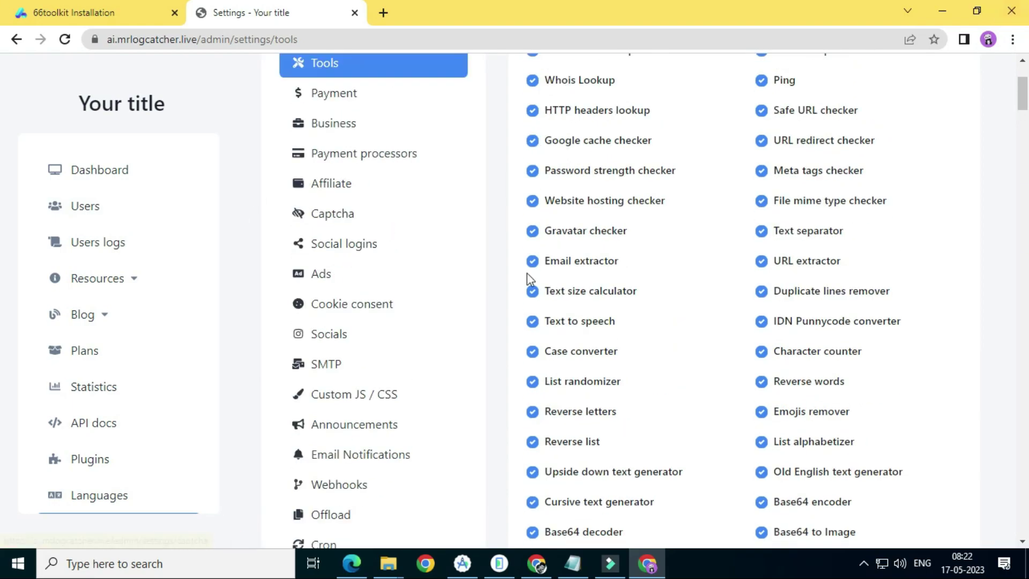
{"action": "left_click", "coordinate": [410, 247]}
{"action": "scroll", "coordinate": [372, 237], "scroll_direction": "up", "scroll_amount": 2}
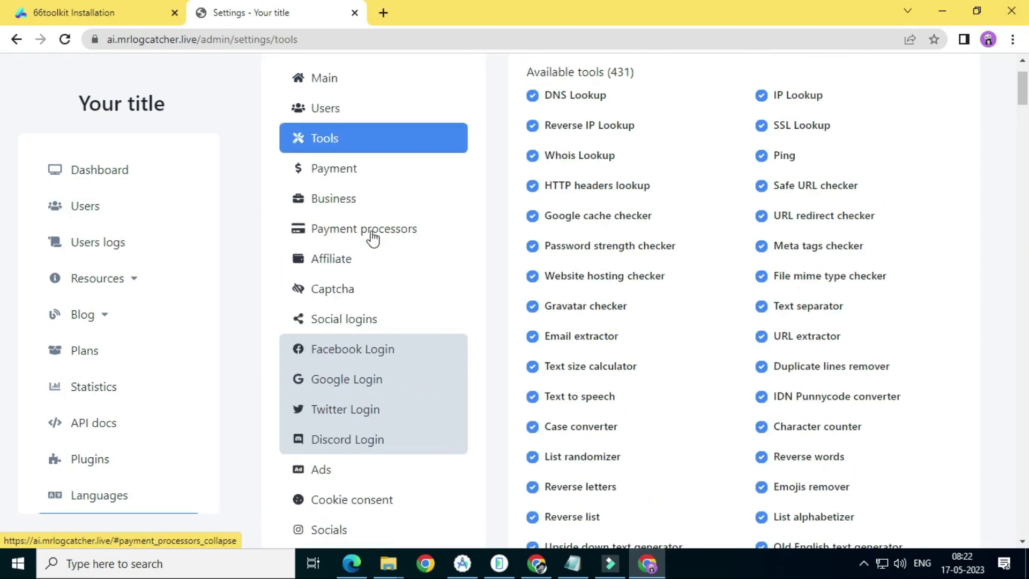
{"action": "left_click", "coordinate": [352, 171]}
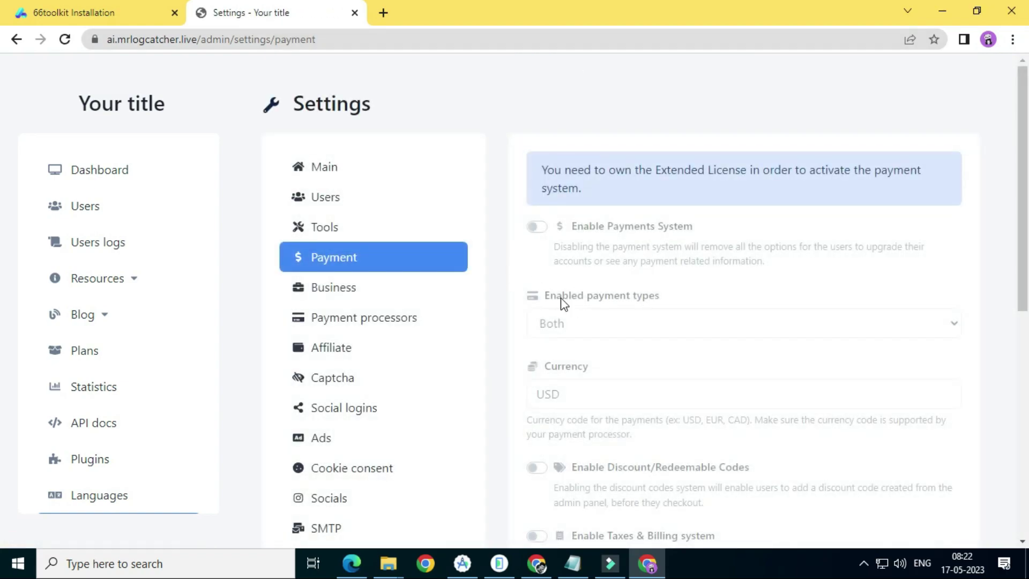
Open the Main settings, then the Cron job settings
{"action": "left_click", "coordinate": [300, 167]}
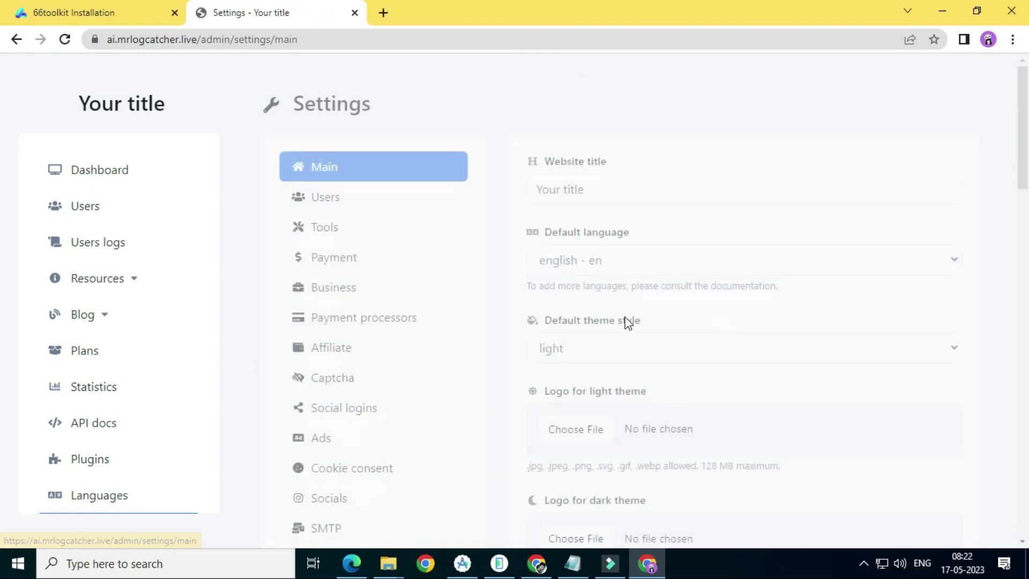
{"action": "left_click", "coordinate": [572, 562]}
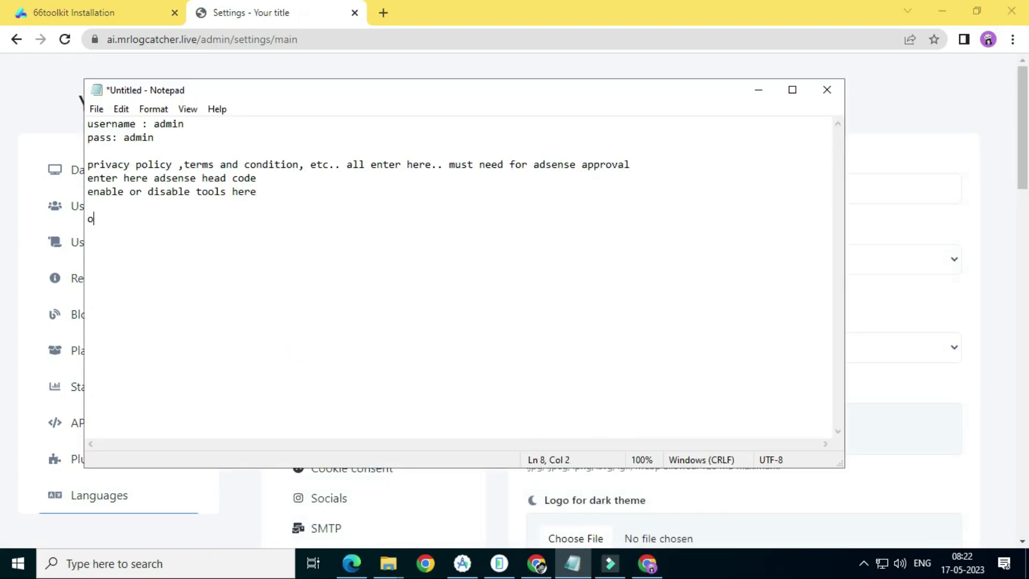
{"action": "left_click", "coordinate": [878, 106]}
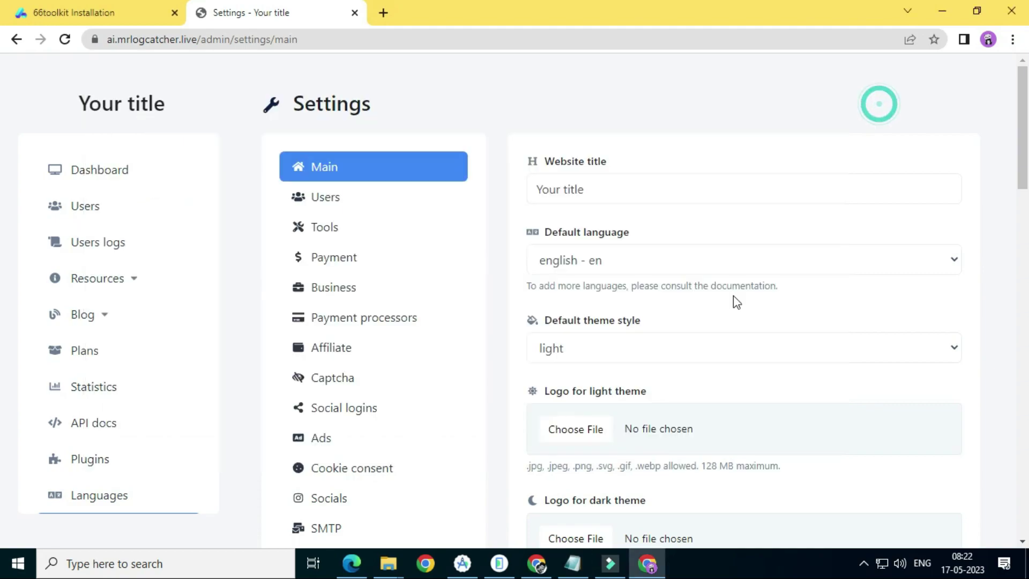
{"action": "scroll", "coordinate": [375, 370], "scroll_direction": "down", "scroll_amount": 1}
{"action": "scroll", "coordinate": [383, 408], "scroll_direction": "down", "scroll_amount": 1}
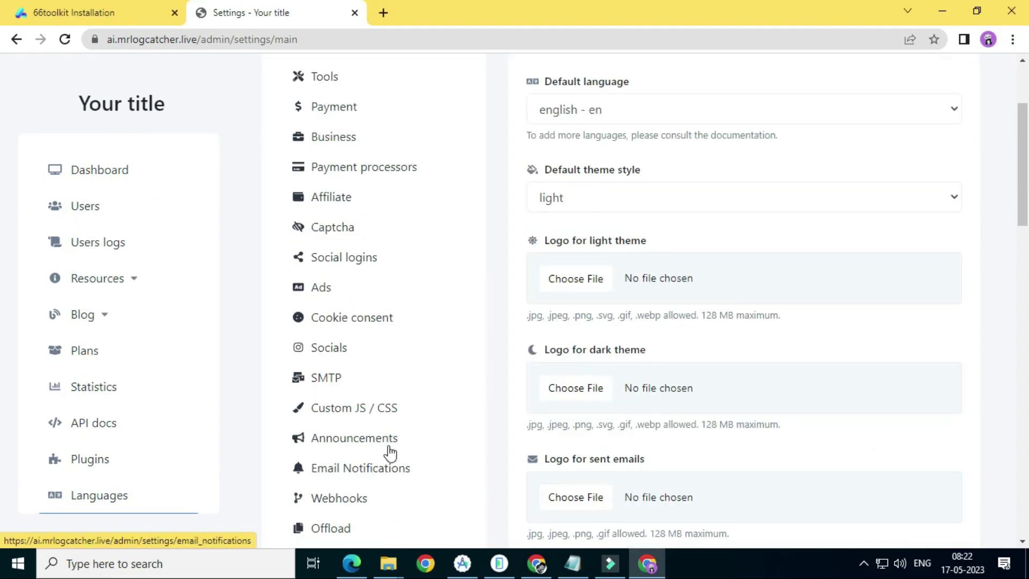
{"action": "scroll", "coordinate": [354, 496], "scroll_direction": "down", "scroll_amount": 3}
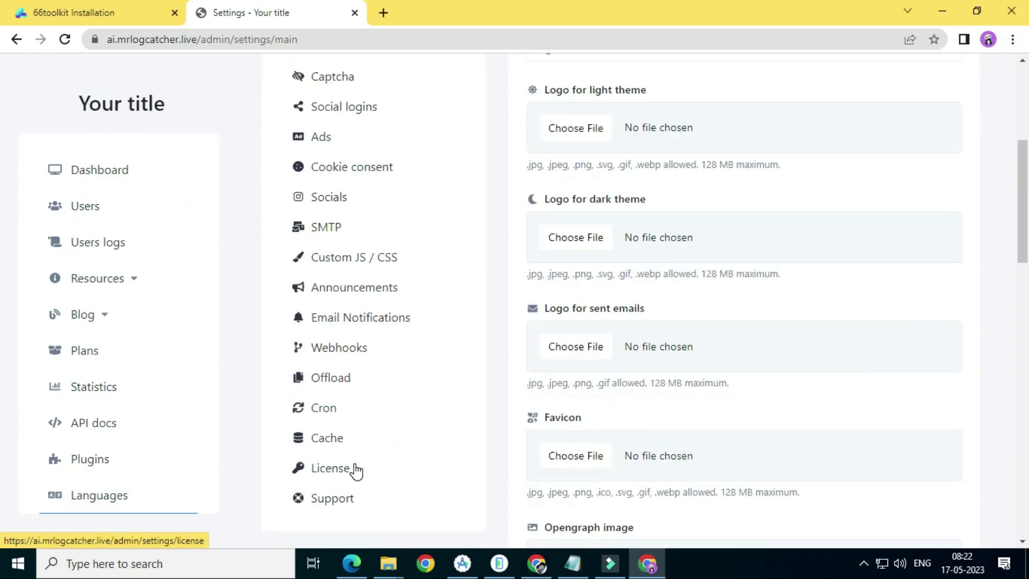
{"action": "left_click", "coordinate": [320, 331]}
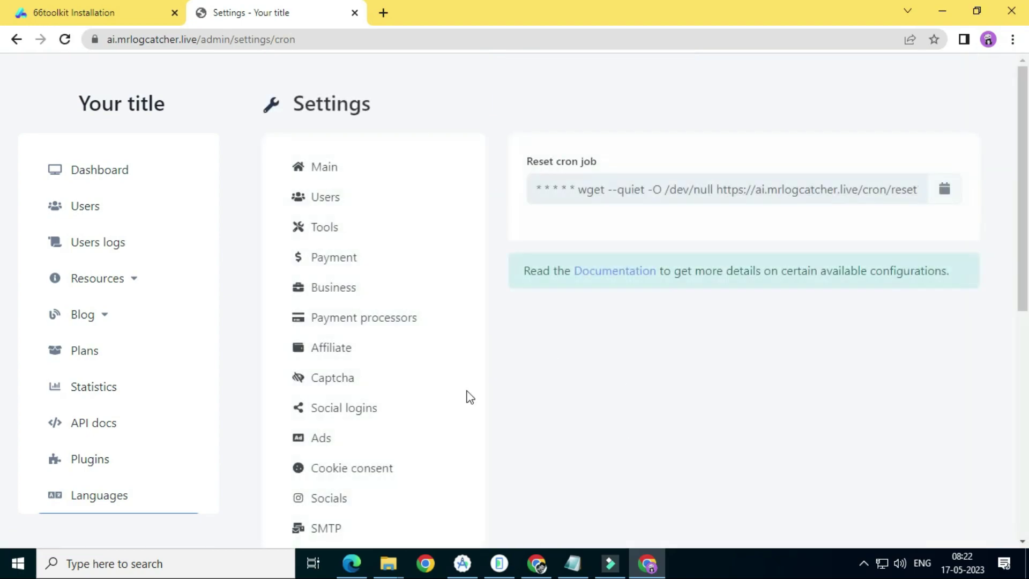
Return to the Tools settings and review the 431 available tools
{"action": "scroll", "coordinate": [439, 335], "scroll_direction": "down", "scroll_amount": 2}
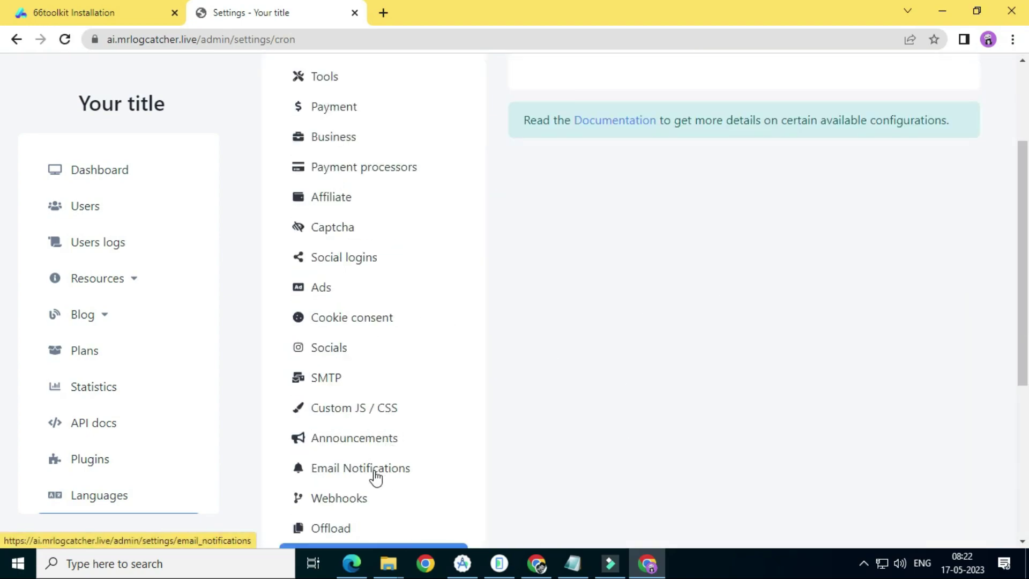
{"action": "scroll", "coordinate": [351, 465], "scroll_direction": "down", "scroll_amount": 1}
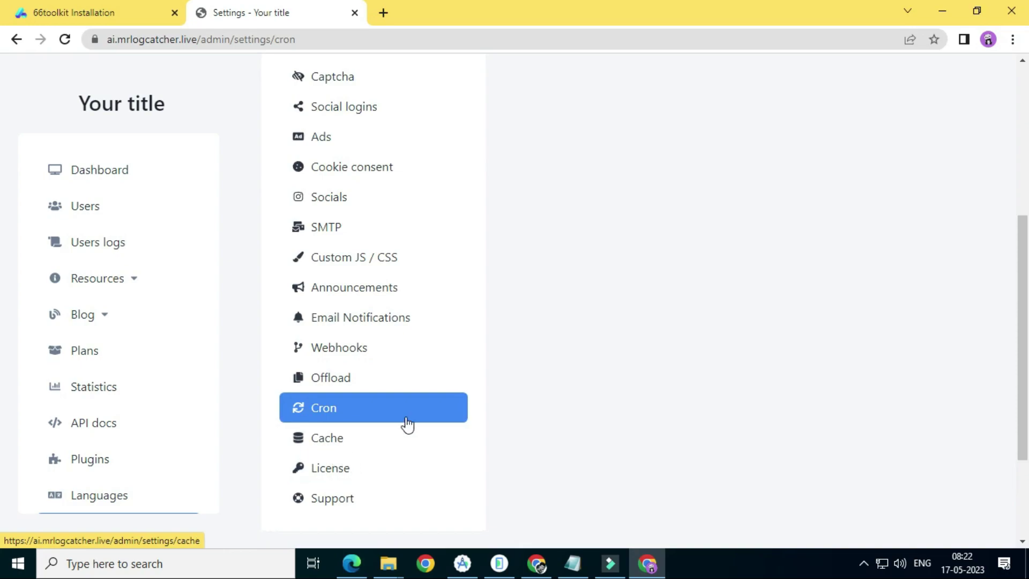
{"action": "scroll", "coordinate": [341, 460], "scroll_direction": "up", "scroll_amount": 4}
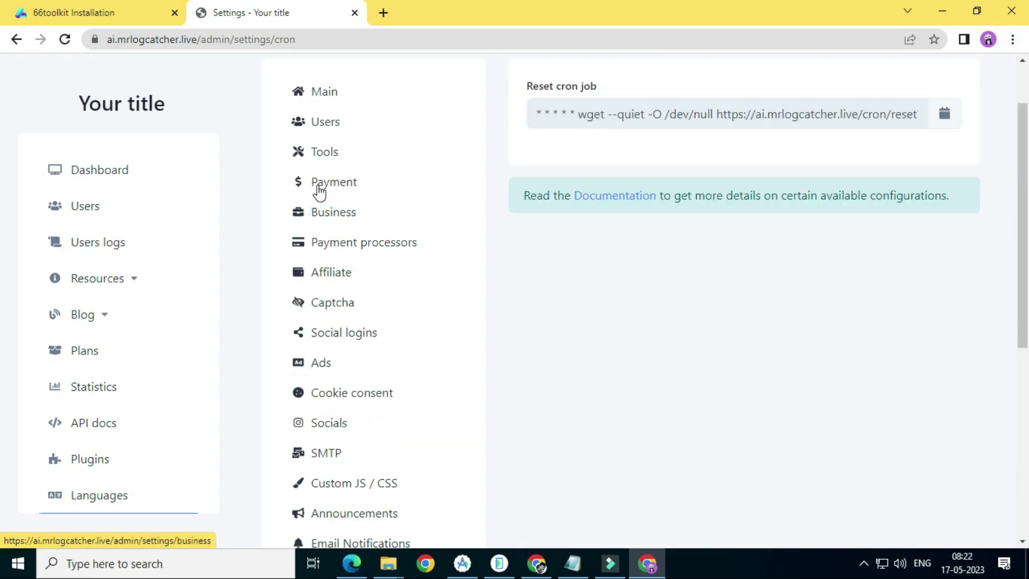
{"action": "left_click", "coordinate": [343, 150]}
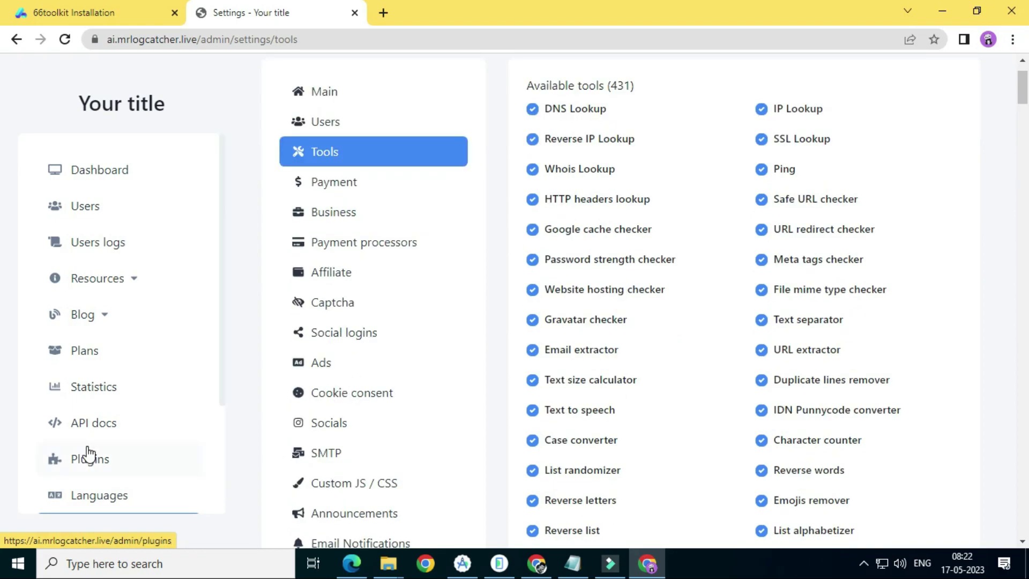
{"action": "scroll", "coordinate": [86, 455], "scroll_direction": "down", "scroll_amount": 3}
{"action": "scroll", "coordinate": [119, 362], "scroll_direction": "up", "scroll_amount": 3}
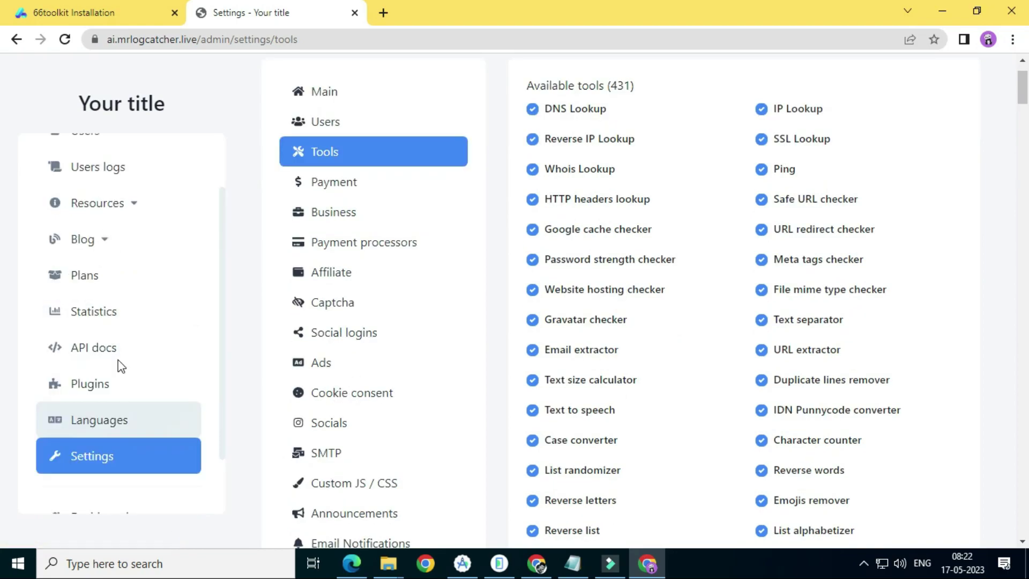
{"action": "scroll", "coordinate": [339, 406], "scroll_direction": "down", "scroll_amount": 1}
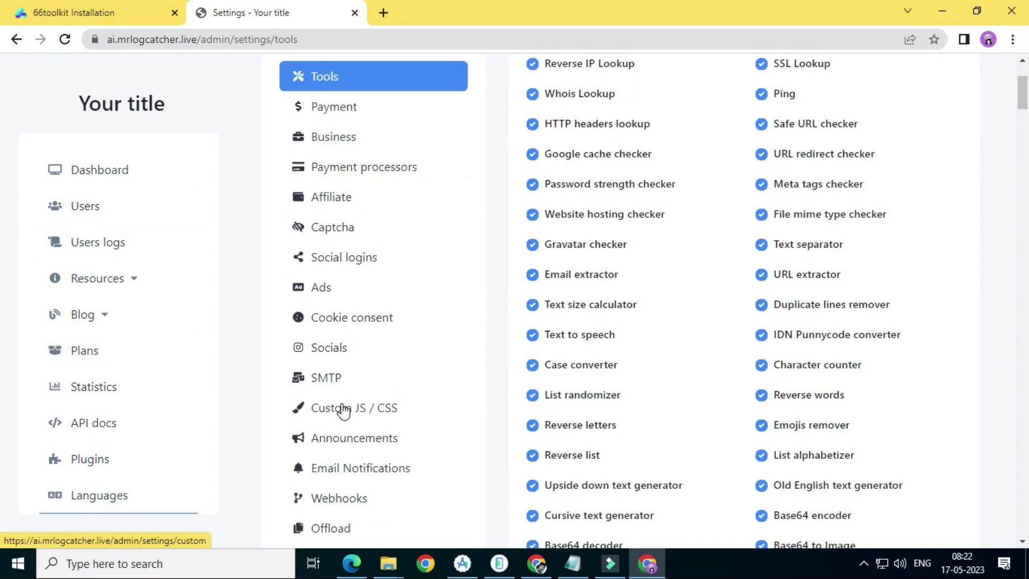
{"action": "scroll", "coordinate": [365, 427], "scroll_direction": "down", "scroll_amount": 1}
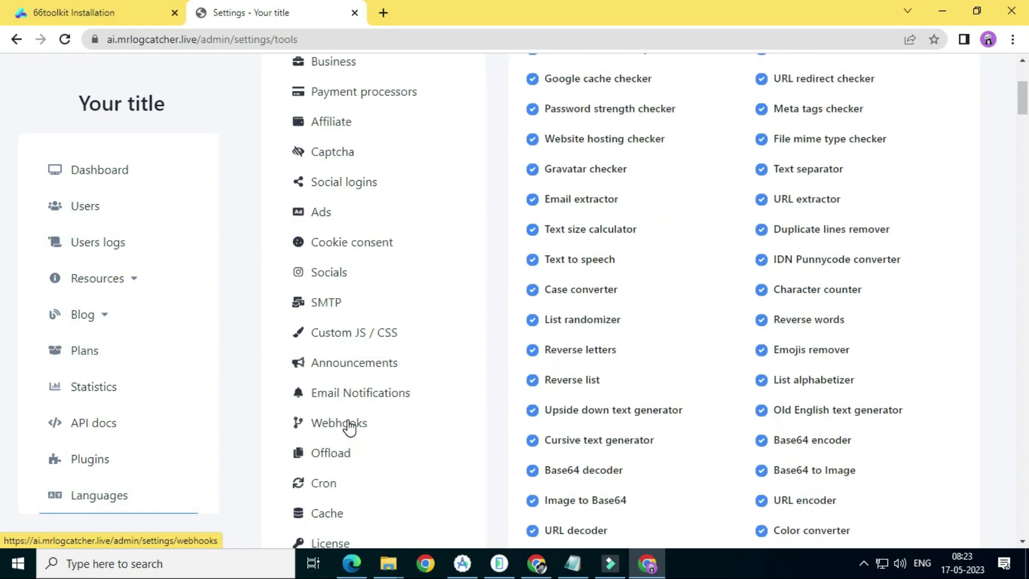
{"action": "scroll", "coordinate": [355, 436], "scroll_direction": "down", "scroll_amount": 1}
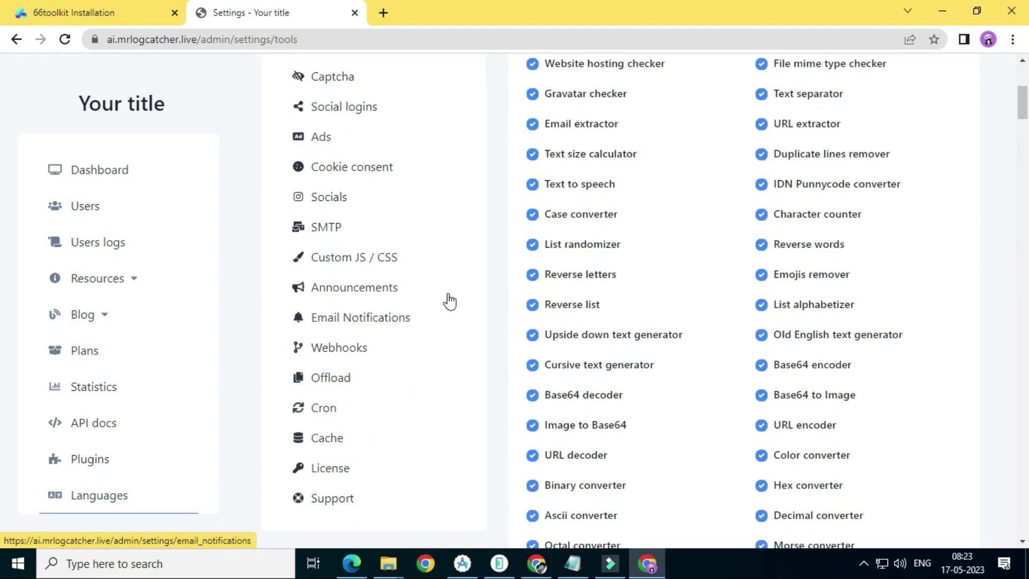
{"action": "scroll", "coordinate": [316, 257], "scroll_direction": "up", "scroll_amount": 1}
{"action": "scroll", "coordinate": [370, 214], "scroll_direction": "up", "scroll_amount": 1}
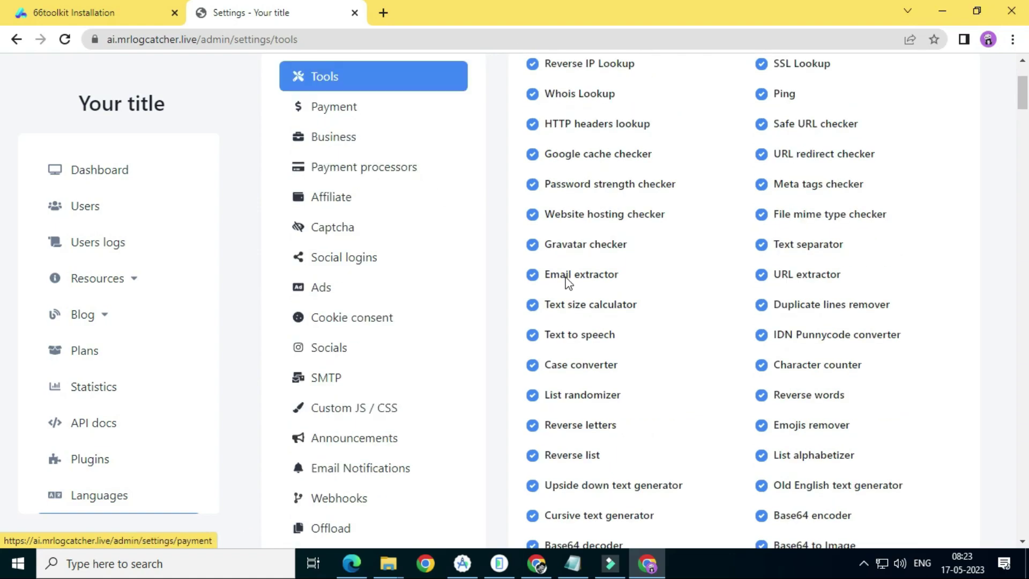
{"action": "left_click", "coordinate": [572, 565]}
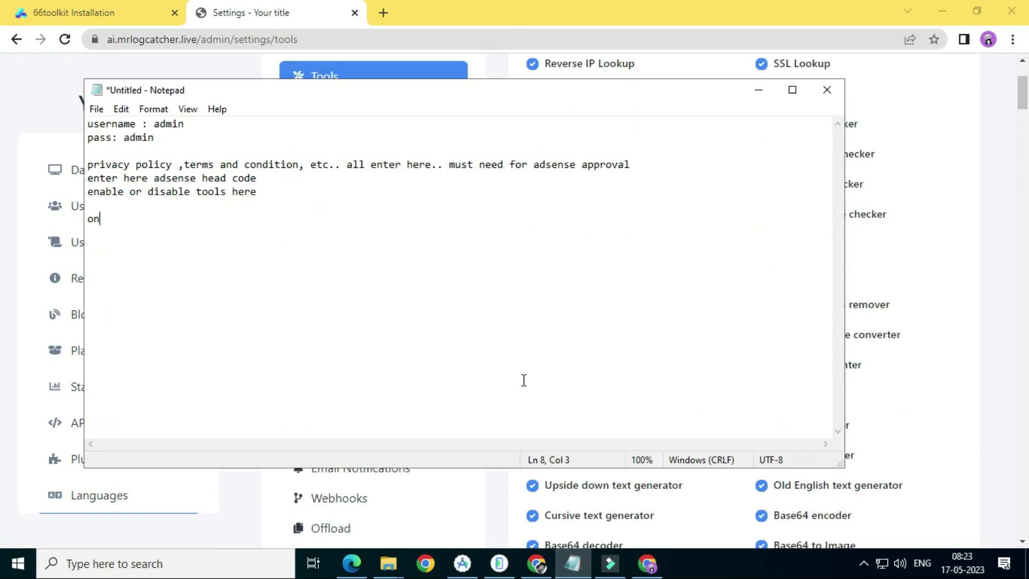
Add the note 'only need this for adsense approval..' and return to the Tools settings
{"action": "type", "text": "only need this for adse"}
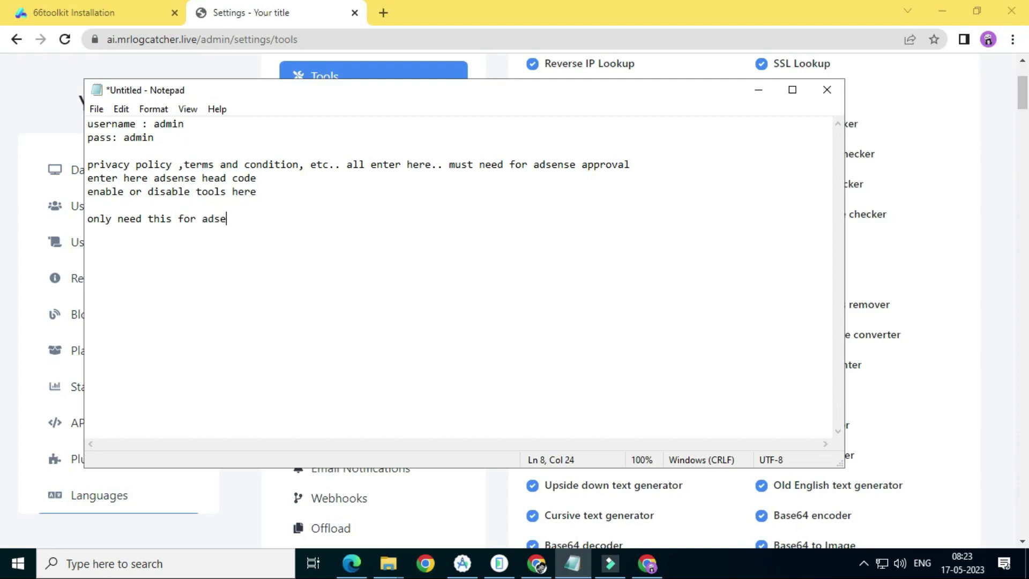
{"action": "type", "text": "pproval.."}
{"action": "left_click", "coordinate": [908, 201]}
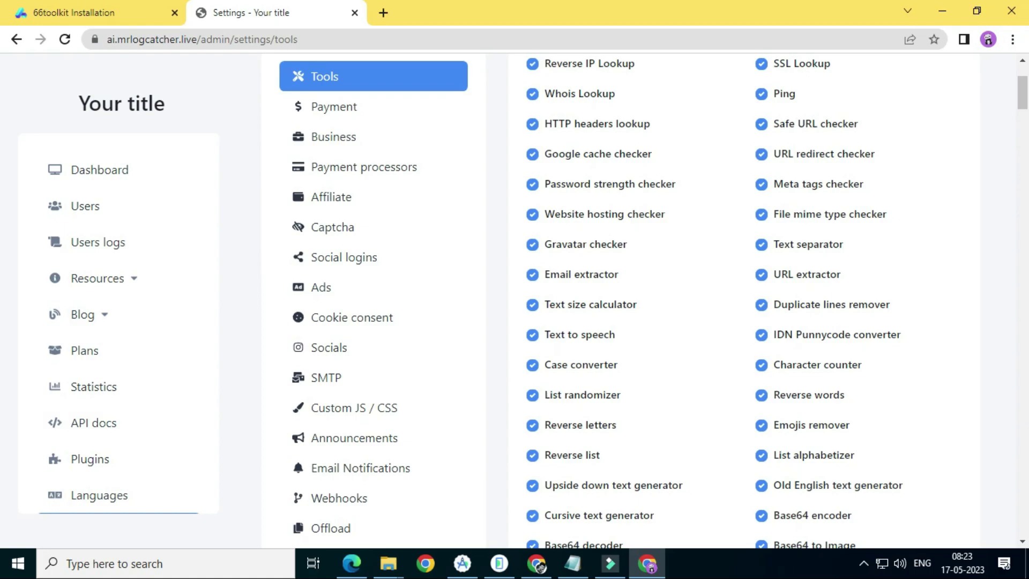
Load the public ai.mrlogcatcher.live home page in a new tab
{"action": "left_click", "coordinate": [98, 8]}
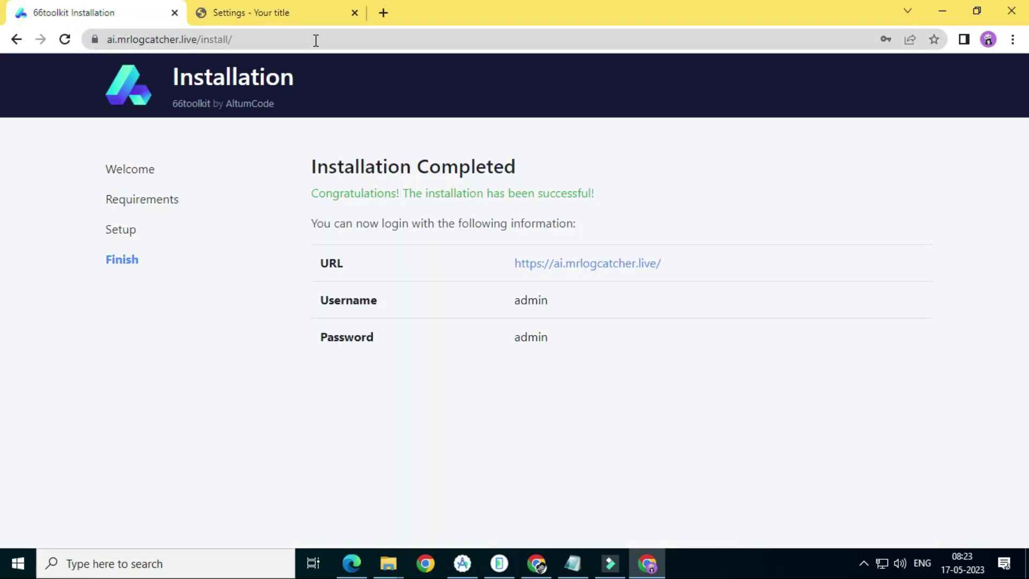
{"action": "left_click", "coordinate": [384, 13]}
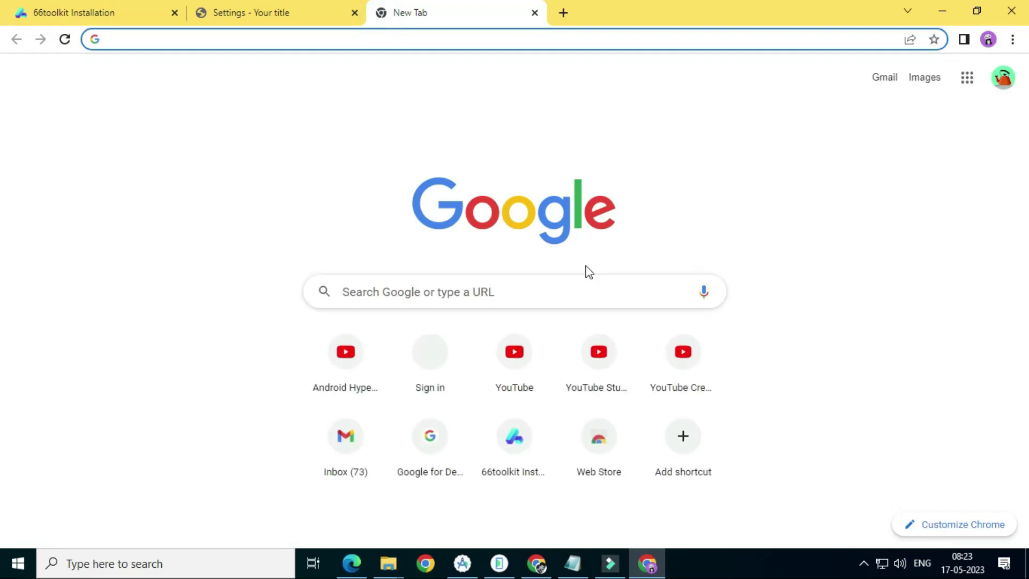
{"action": "left_click", "coordinate": [277, 15]}
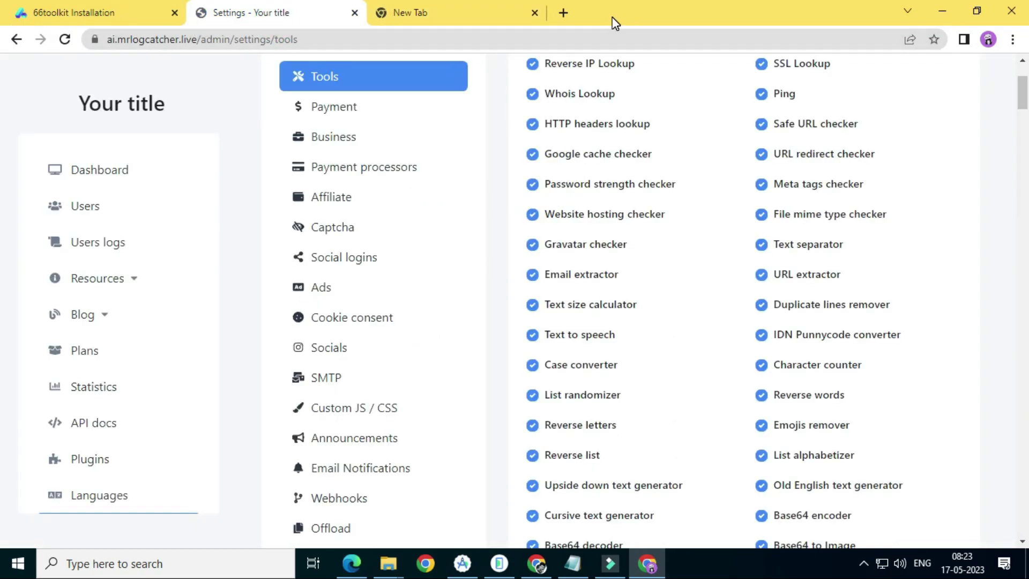
{"action": "left_click", "coordinate": [414, 16]}
{"action": "type", "text": "ai"}
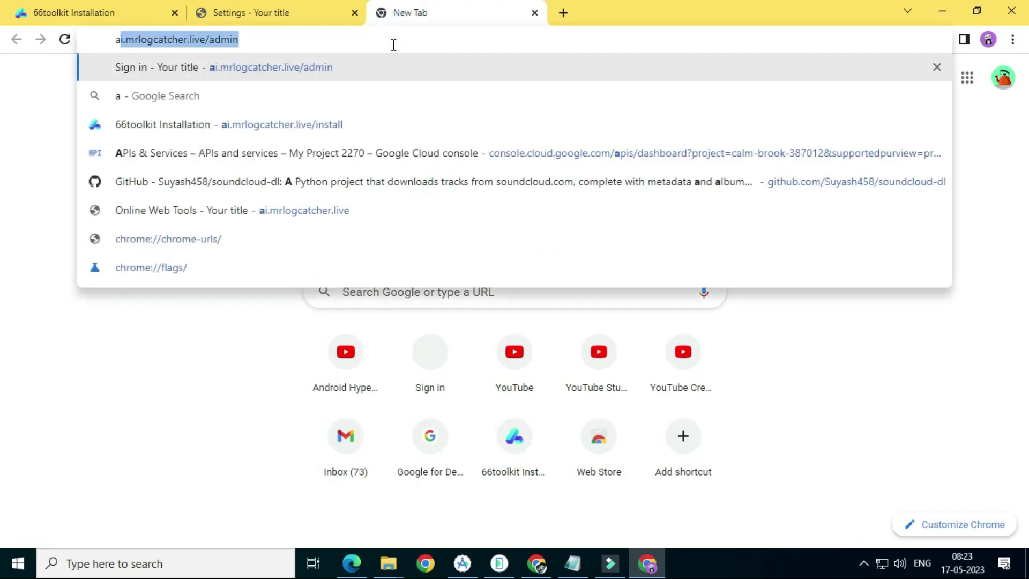
{"action": "left_click", "coordinate": [358, 225]}
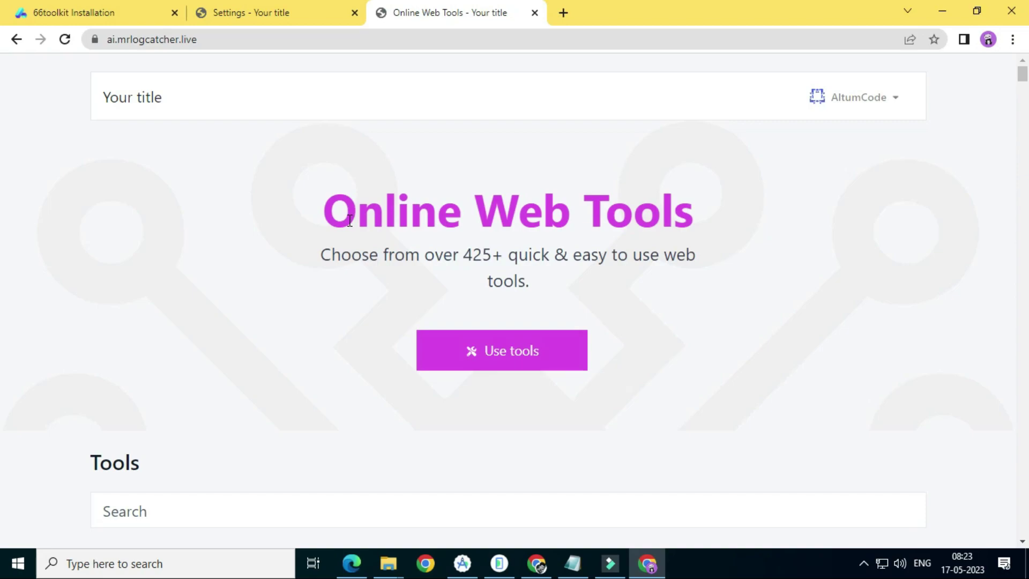
Open the WhatsApp link generator from the Generator tools section
{"action": "scroll", "coordinate": [338, 337], "scroll_direction": "down", "scroll_amount": 20}
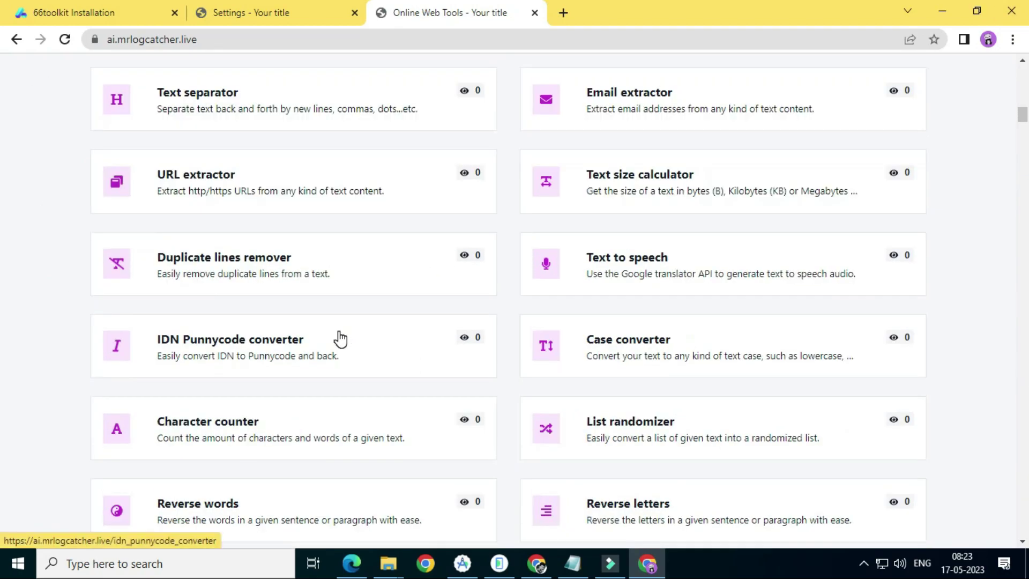
{"action": "scroll", "coordinate": [337, 338], "scroll_direction": "down", "scroll_amount": 1}
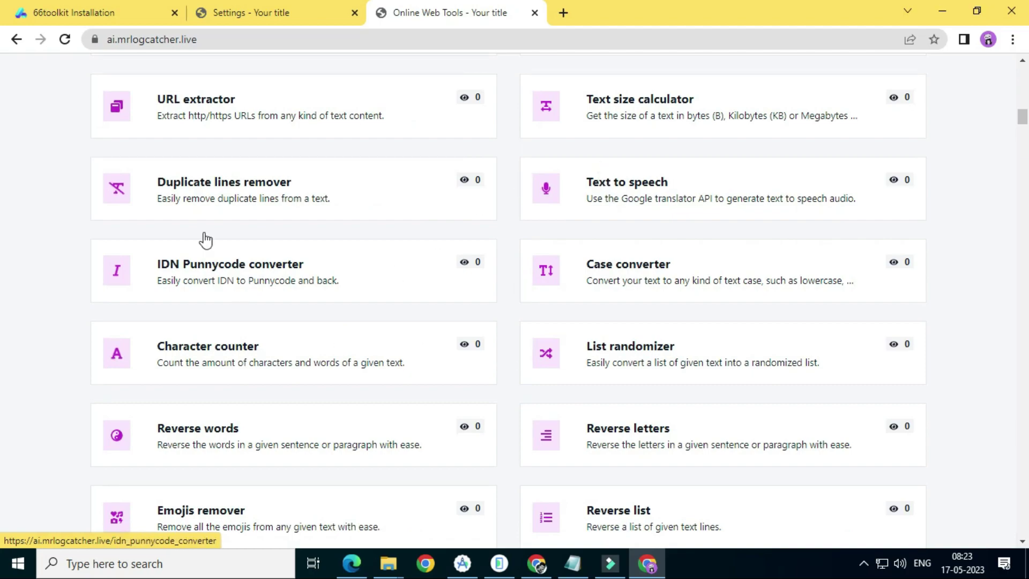
{"action": "scroll", "coordinate": [202, 236], "scroll_direction": "down", "scroll_amount": 6}
{"action": "scroll", "coordinate": [358, 311], "scroll_direction": "down", "scroll_amount": 3}
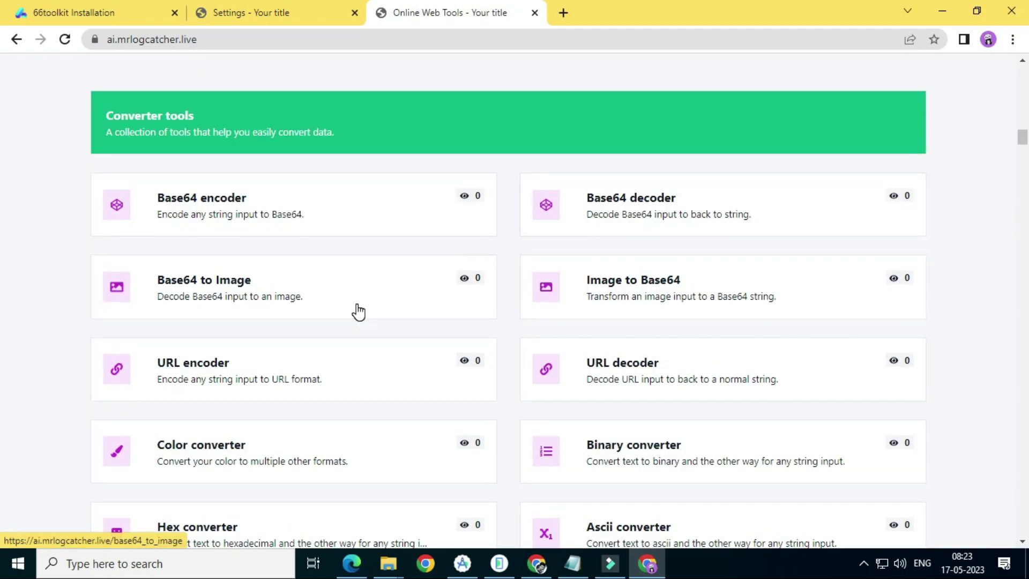
{"action": "scroll", "coordinate": [358, 311], "scroll_direction": "down", "scroll_amount": 1}
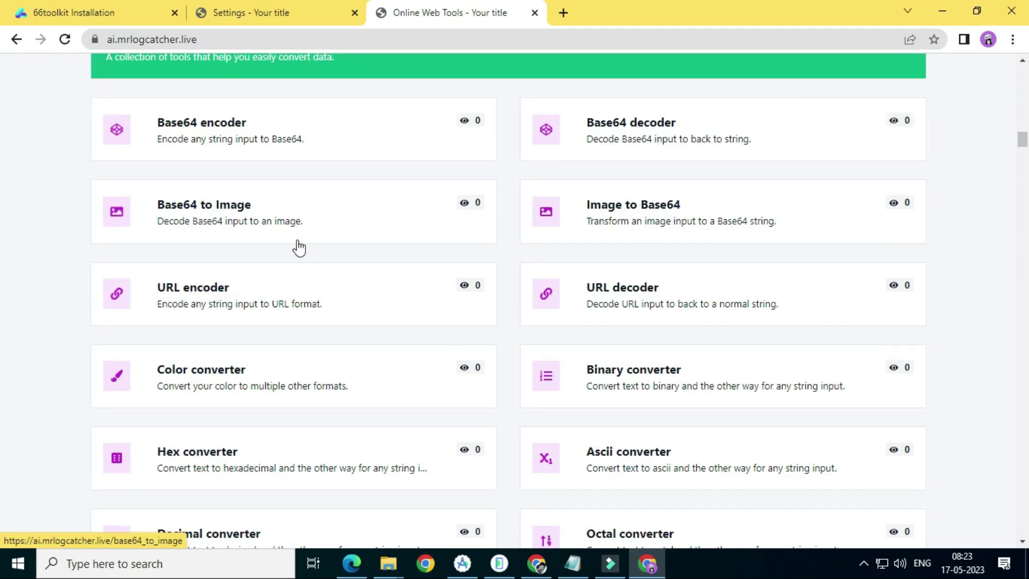
{"action": "scroll", "coordinate": [345, 306], "scroll_direction": "down", "scroll_amount": 8}
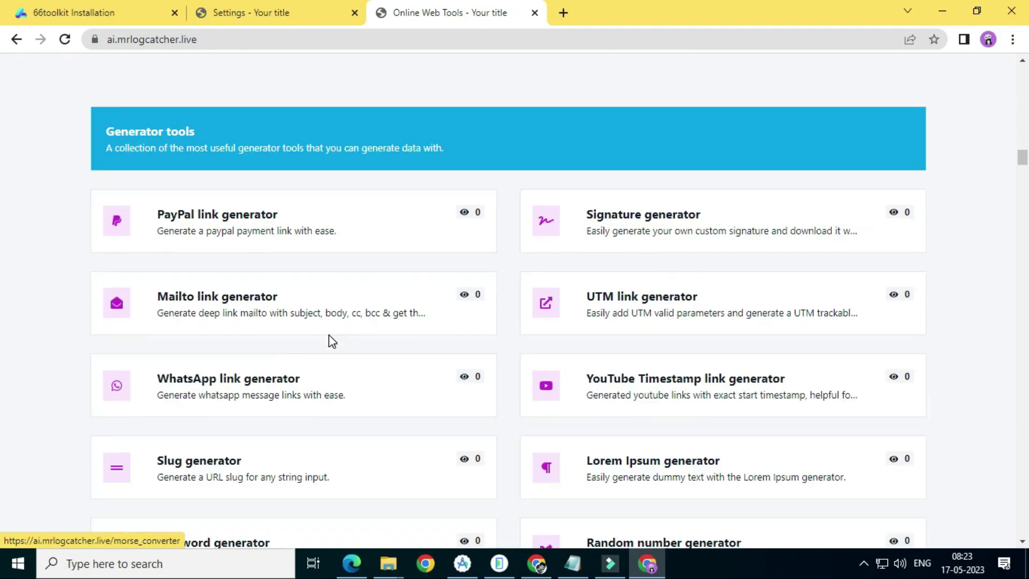
{"action": "scroll", "coordinate": [333, 341], "scroll_direction": "down", "scroll_amount": 3}
{"action": "scroll", "coordinate": [330, 339], "scroll_direction": "up", "scroll_amount": 1}
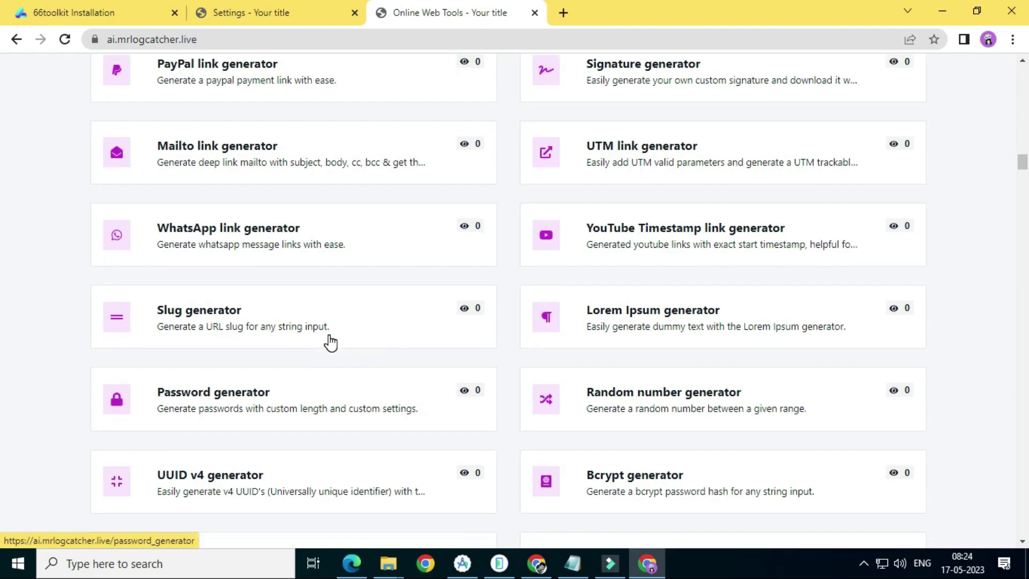
{"action": "left_click", "coordinate": [267, 256]}
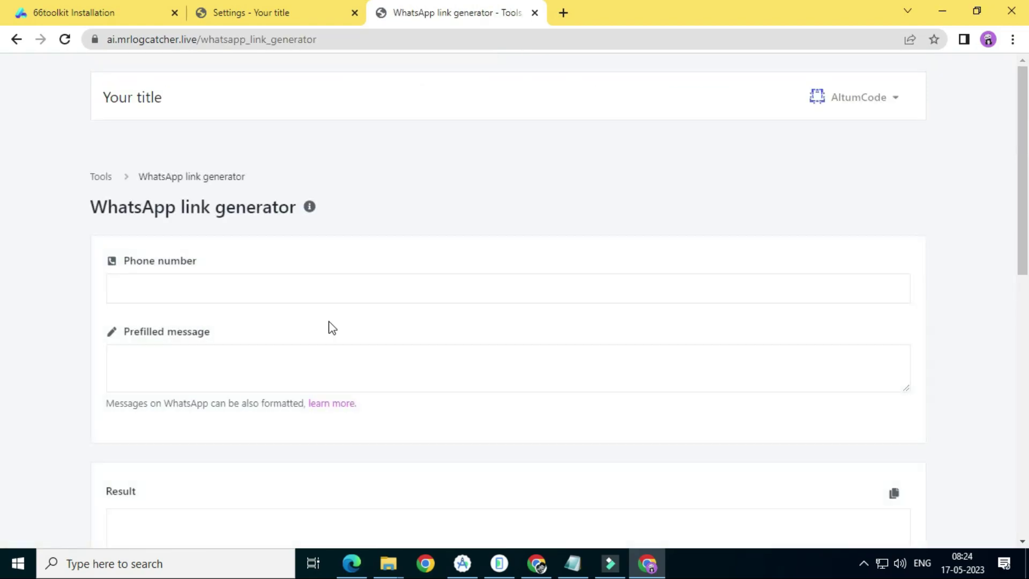
Generate a wa.me link from a phone number and message 'hello', then go back
{"action": "left_click", "coordinate": [297, 291]}
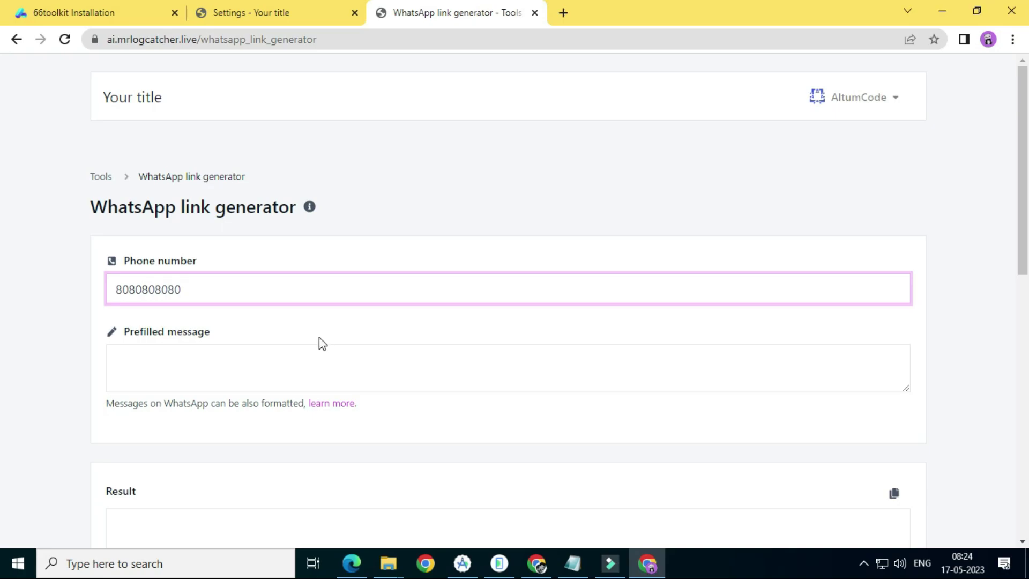
{"action": "left_click", "coordinate": [280, 369]}
{"action": "type", "text": "hello"}
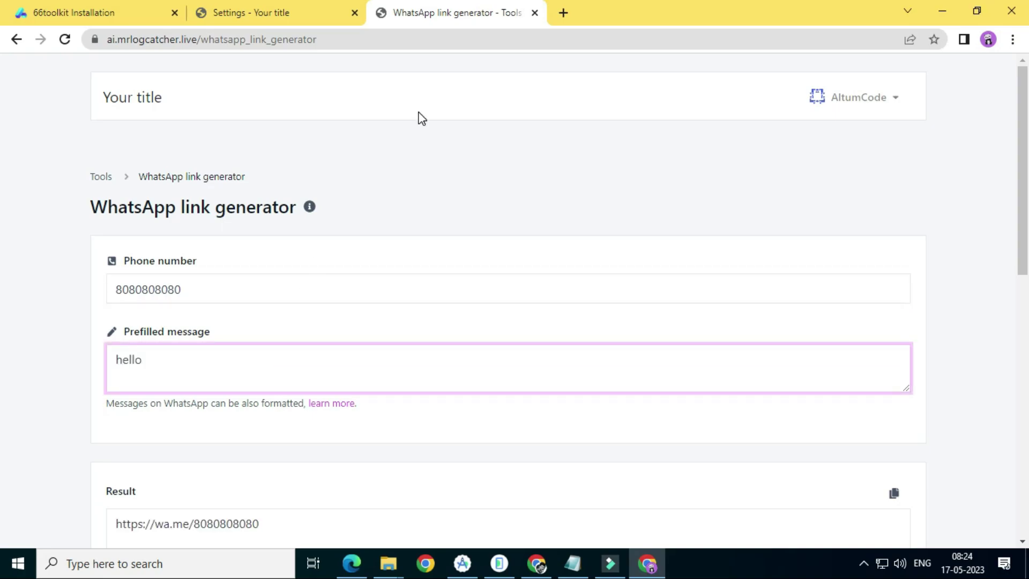
{"action": "scroll", "coordinate": [253, 453], "scroll_direction": "down", "scroll_amount": 1}
{"action": "left_click", "coordinate": [218, 337]}
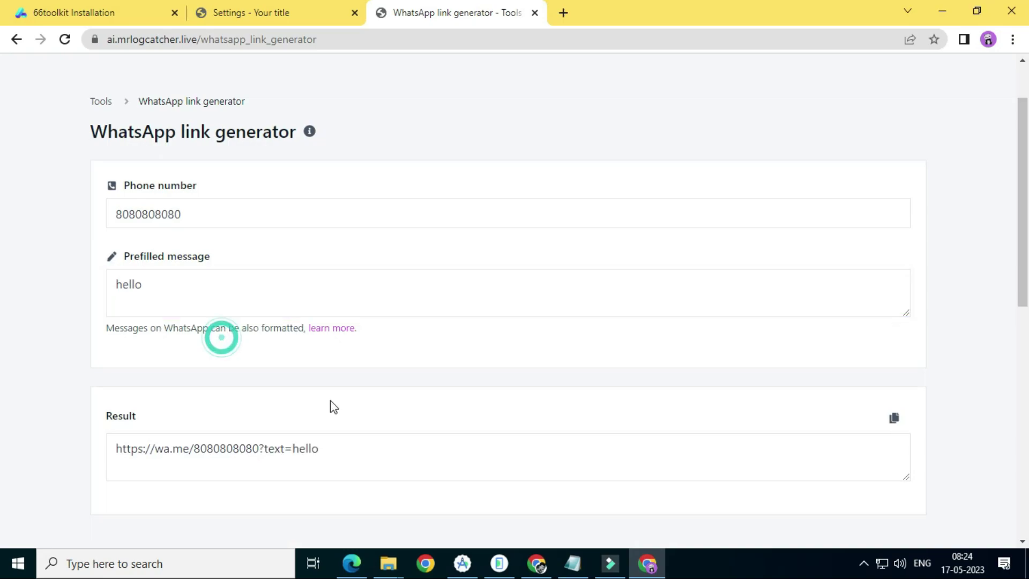
{"action": "scroll", "coordinate": [343, 407], "scroll_direction": "down", "scroll_amount": 2}
{"action": "left_click", "coordinate": [272, 306]}
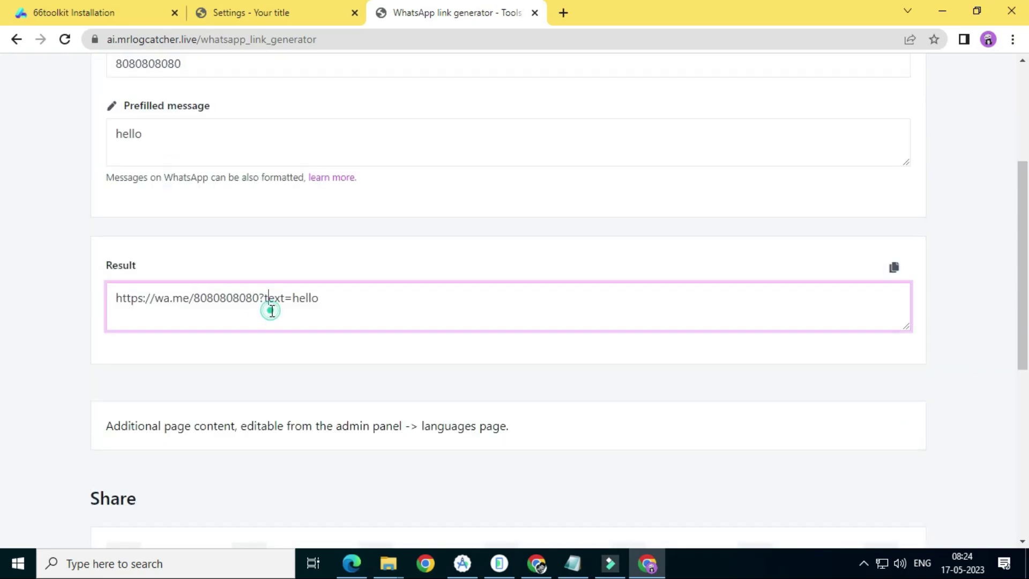
{"action": "scroll", "coordinate": [290, 327], "scroll_direction": "down", "scroll_amount": 5}
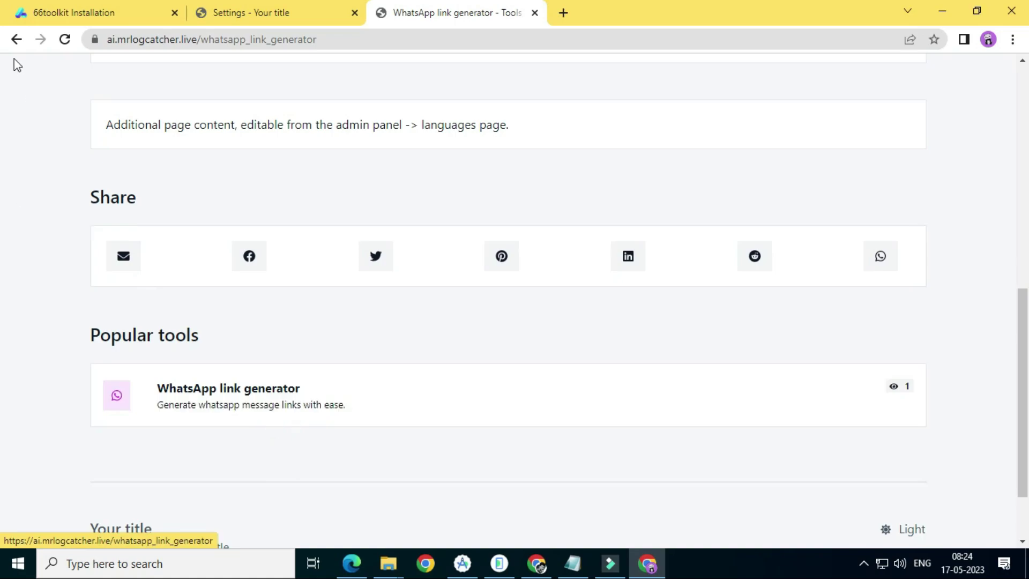
{"action": "left_click", "coordinate": [19, 42]}
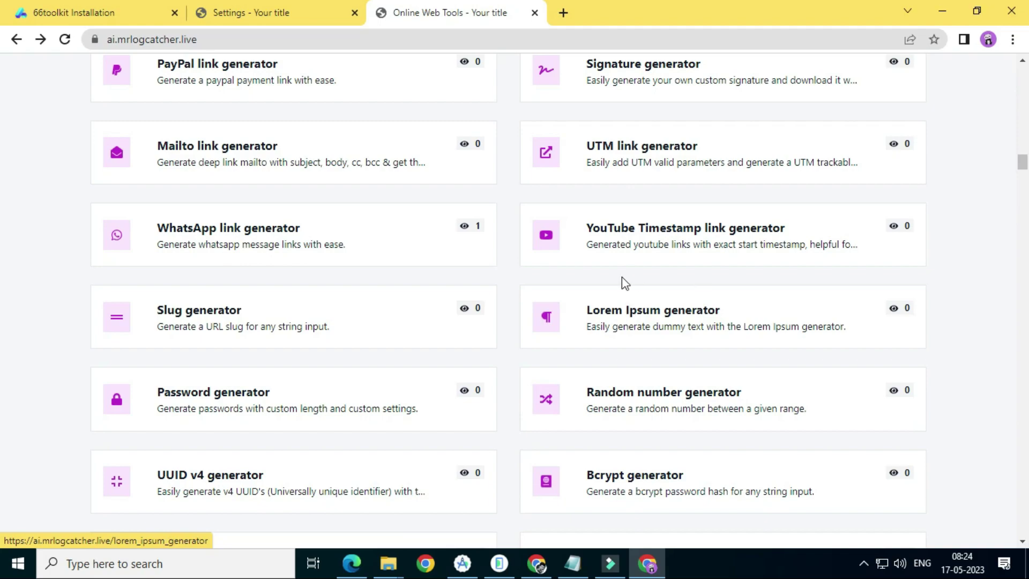
Scroll the home page past the generator, developer and image manipulation tool cards
{"action": "scroll", "coordinate": [638, 423], "scroll_direction": "down", "scroll_amount": 5}
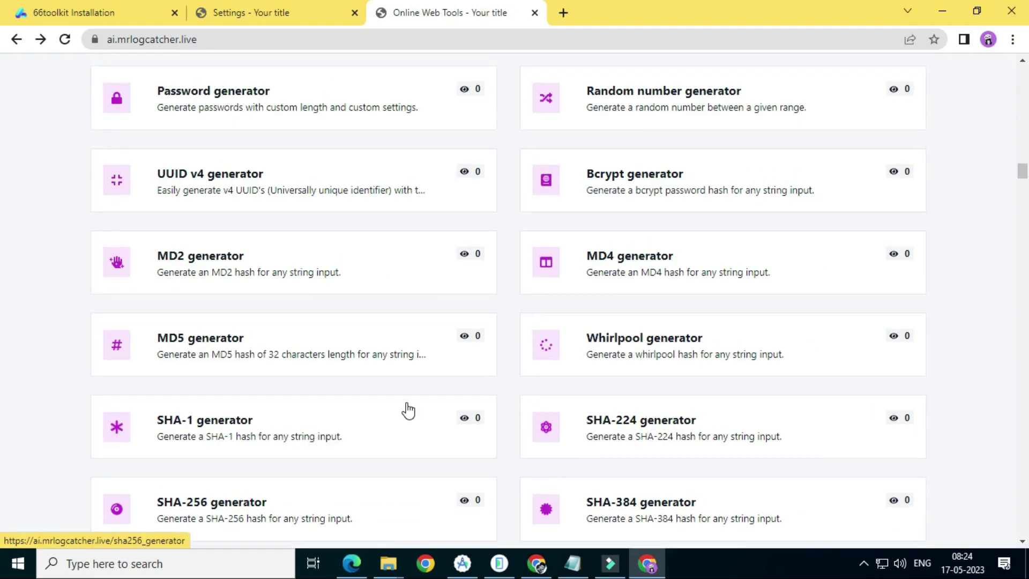
{"action": "scroll", "coordinate": [407, 408], "scroll_direction": "down", "scroll_amount": 9}
{"action": "scroll", "coordinate": [406, 402], "scroll_direction": "down", "scroll_amount": 7}
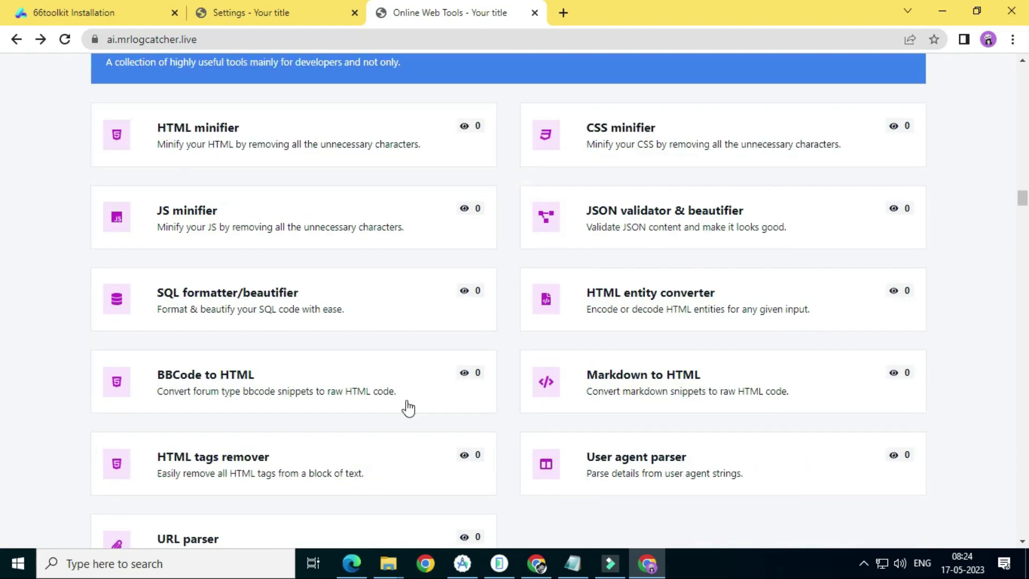
{"action": "scroll", "coordinate": [573, 289], "scroll_direction": "down", "scroll_amount": 11}
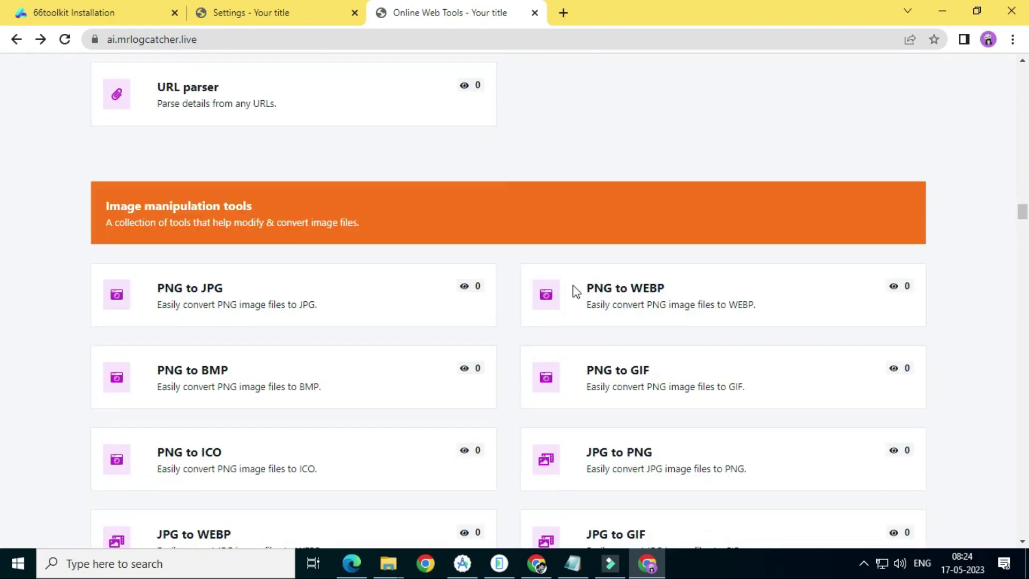
{"action": "scroll", "coordinate": [336, 209], "scroll_direction": "down", "scroll_amount": 3}
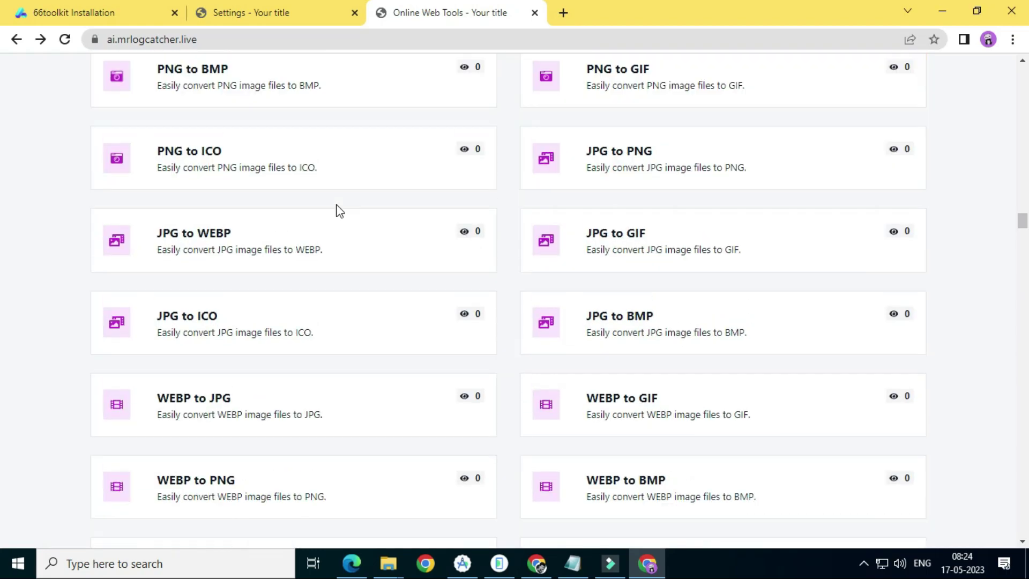